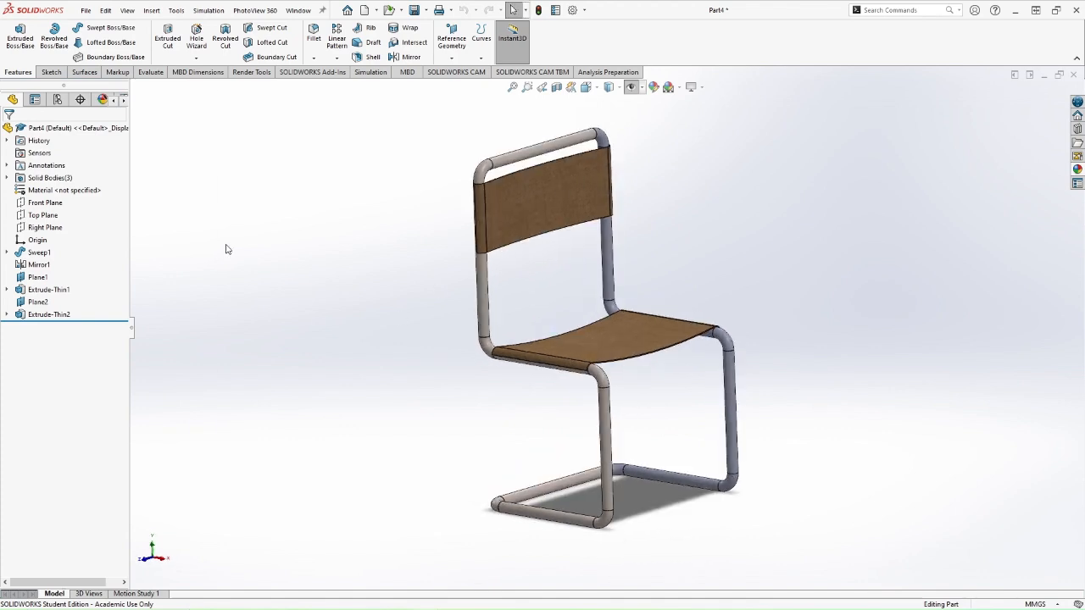
Create a new part document and start a 3D sketch in it.
{"action": "key", "text": "ctrl+n"}
{"action": "key", "text": "Return"}
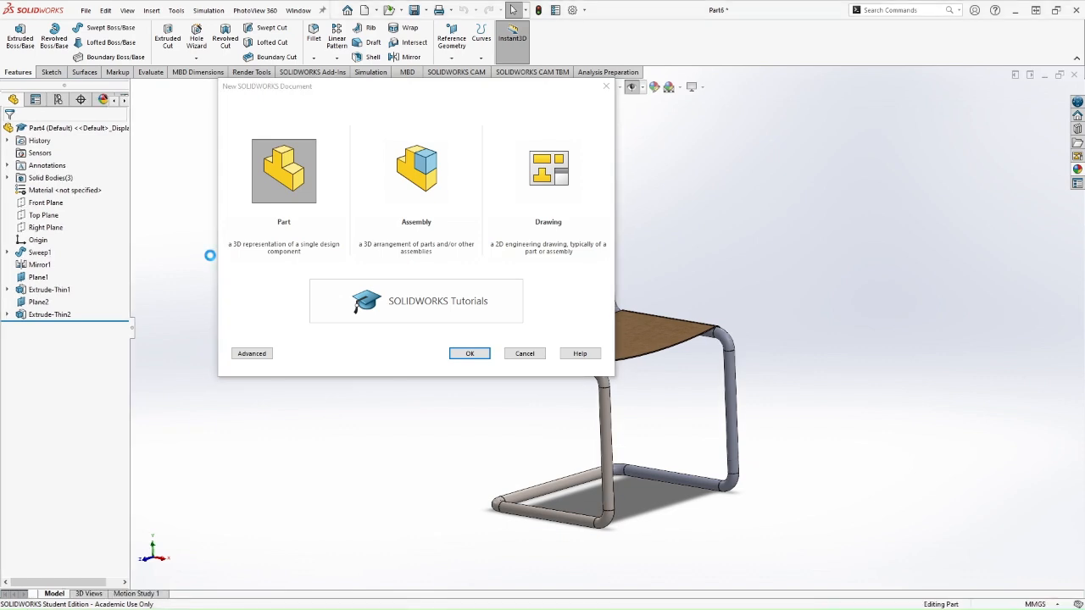
{"action": "left_click", "coordinate": [49, 73]}
{"action": "left_click", "coordinate": [15, 58]}
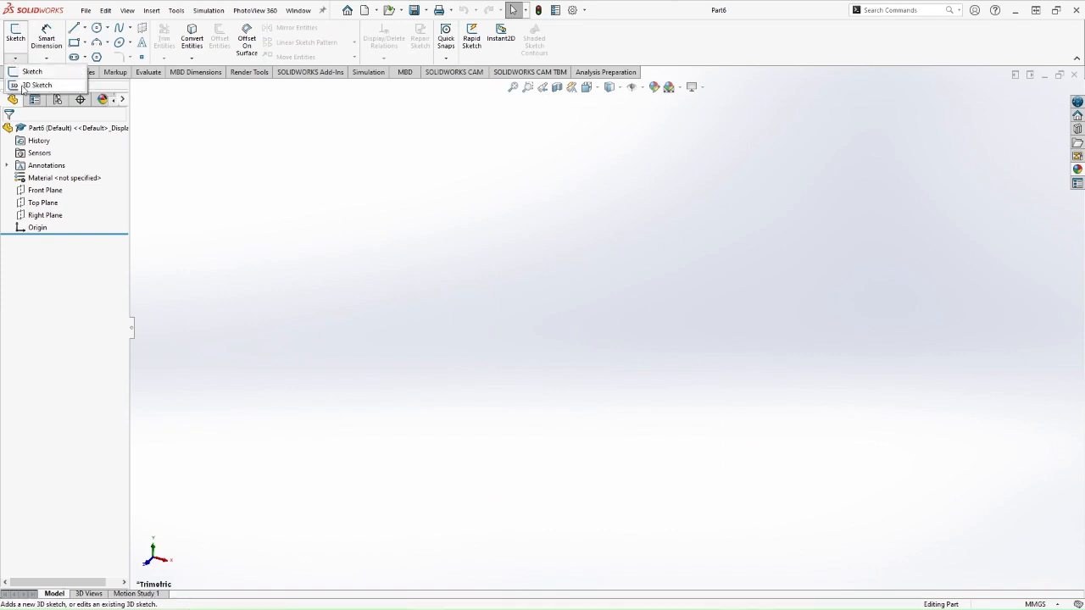
{"action": "left_click", "coordinate": [34, 86]}
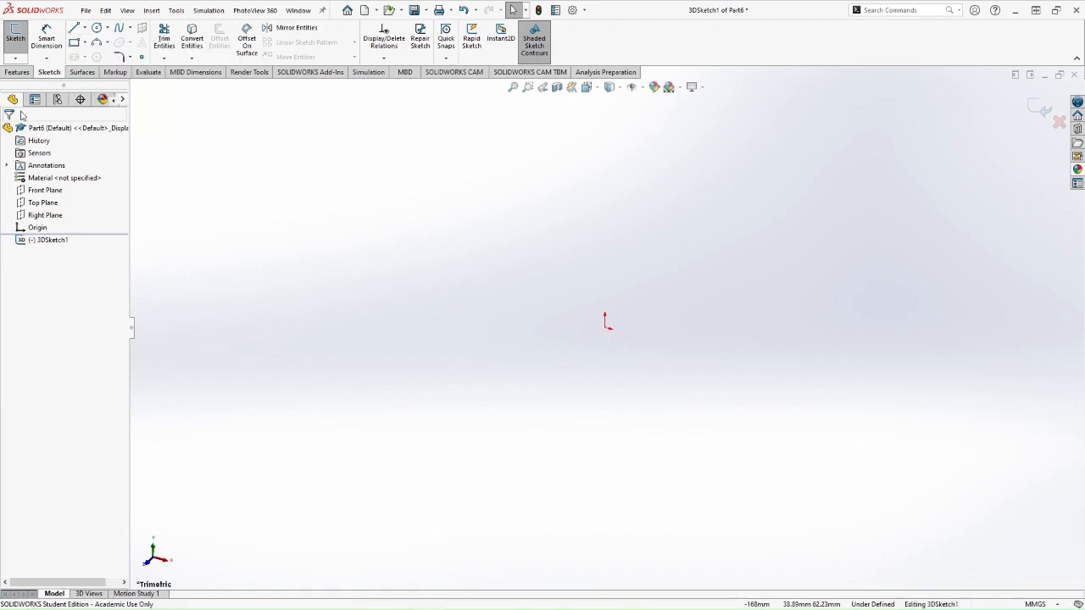
Sketch a line from the origin about 30 mm along Z, continued by a line along X, for the chair base.
{"action": "left_click", "coordinate": [74, 29]}
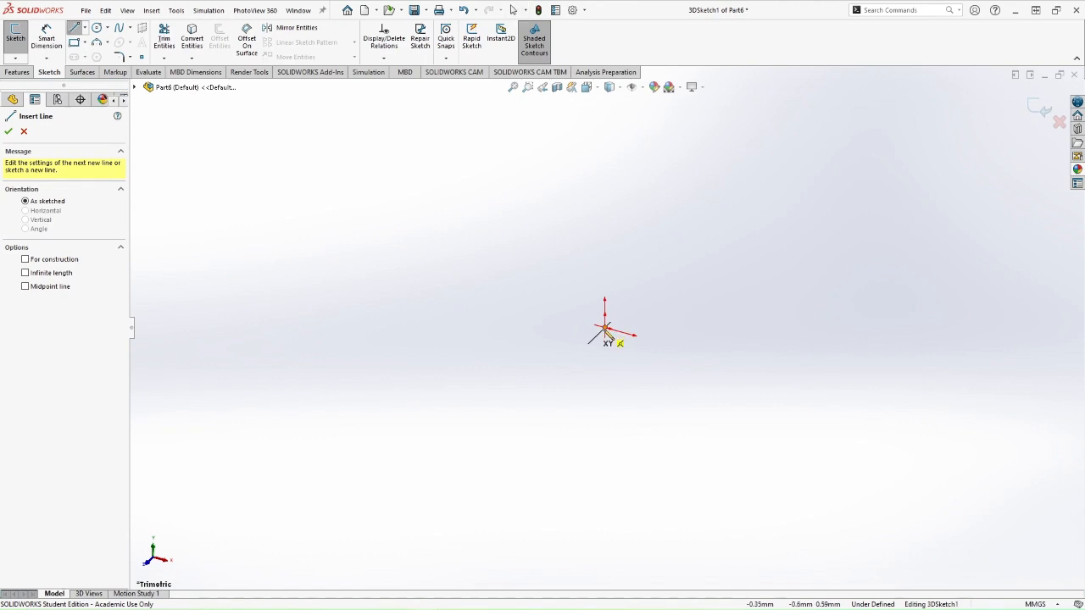
{"action": "left_click", "coordinate": [605, 329]}
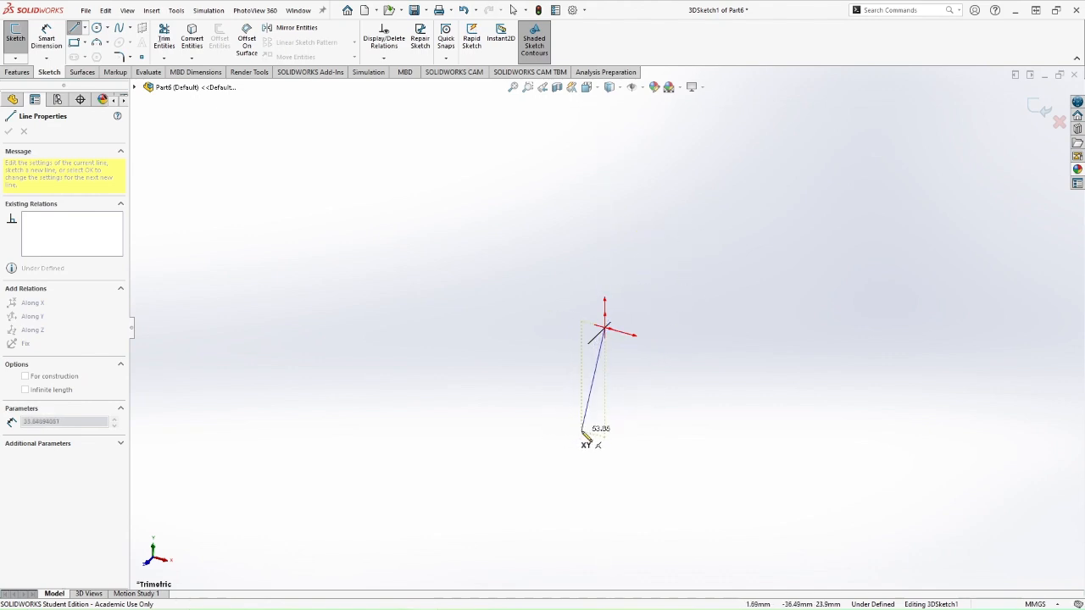
{"action": "key", "text": "Tab"}
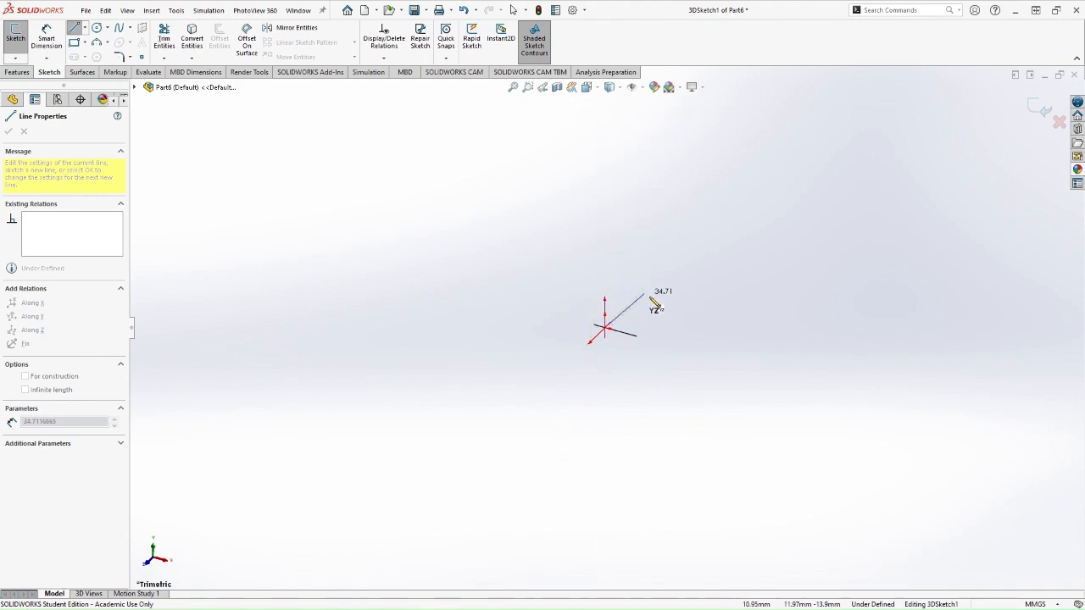
{"action": "left_click", "coordinate": [569, 364]}
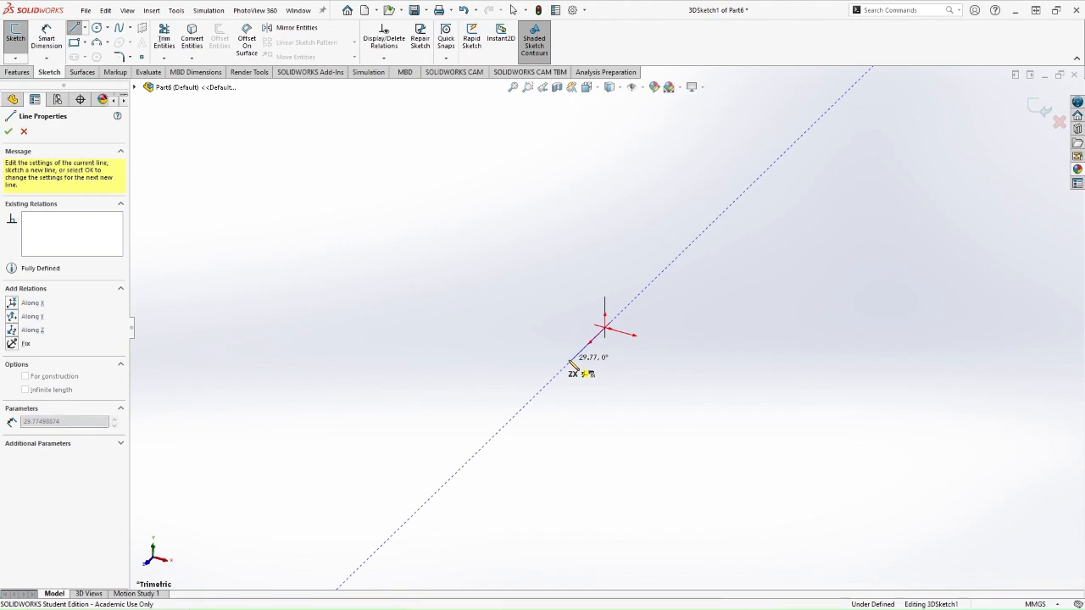
{"action": "left_click", "coordinate": [648, 382]}
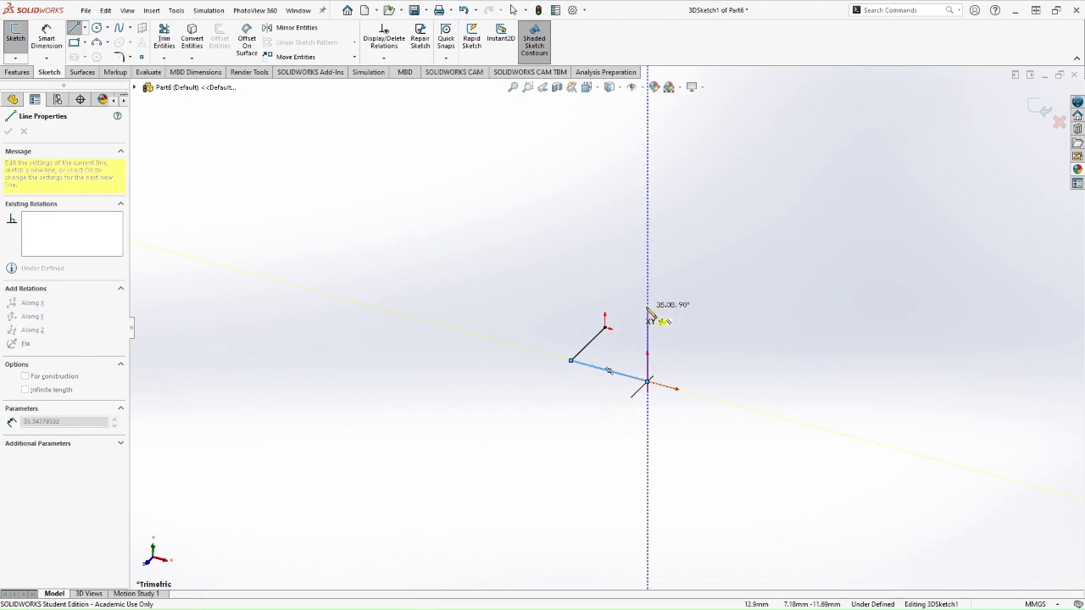
Continue the chain with a vertical line, a line back along X, another vertical line, and a top line about 35 mm back along Z.
{"action": "left_click", "coordinate": [647, 276]}
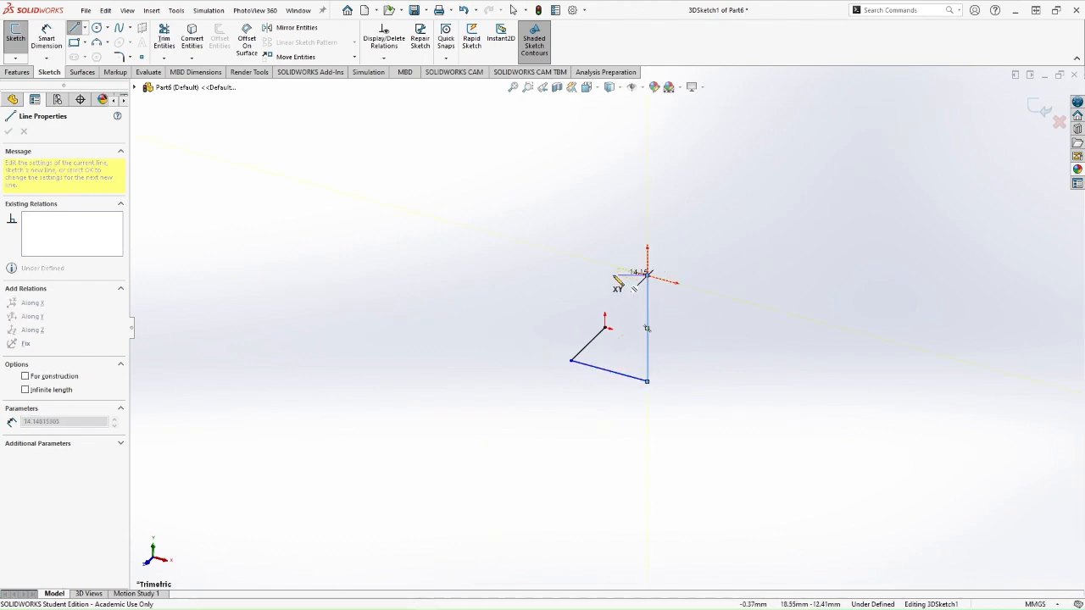
{"action": "left_click", "coordinate": [580, 257]}
{"action": "left_click", "coordinate": [580, 148]}
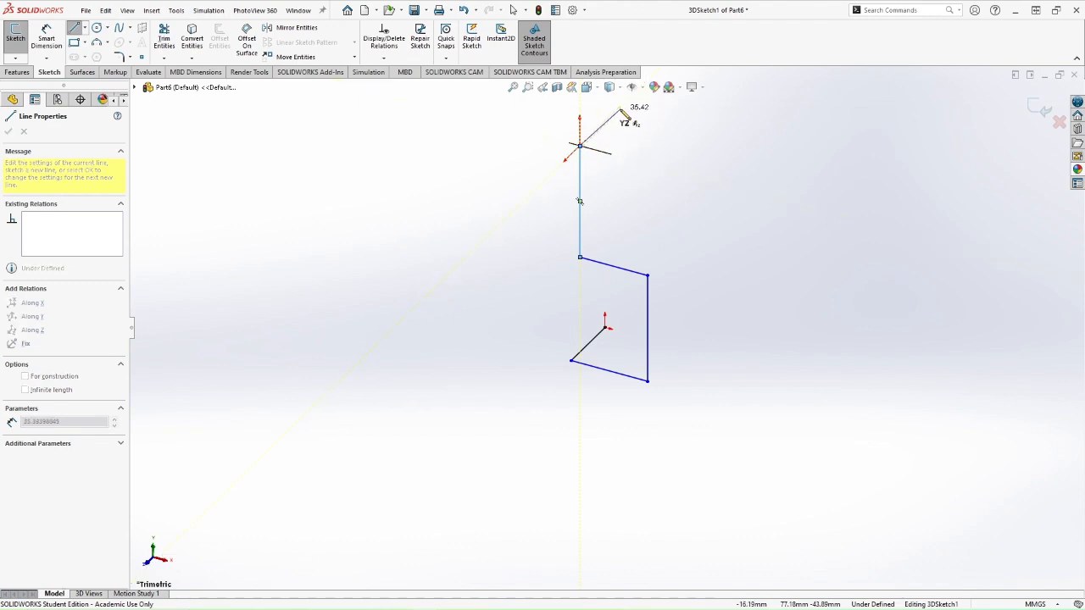
{"action": "left_click", "coordinate": [619, 109]}
{"action": "key", "text": "Escape"}
{"action": "key", "text": "Escape"}
{"action": "mouse_move", "coordinate": [726, 378]}
{"action": "middle_mouse_down"}
{"action": "mouse_move", "coordinate": [636, 317]}
{"action": "mouse_move", "coordinate": [693, 448]}
{"action": "mouse_move", "coordinate": [712, 429]}
{"action": "mouse_move", "coordinate": [705, 439]}
{"action": "middle_mouse_up"}
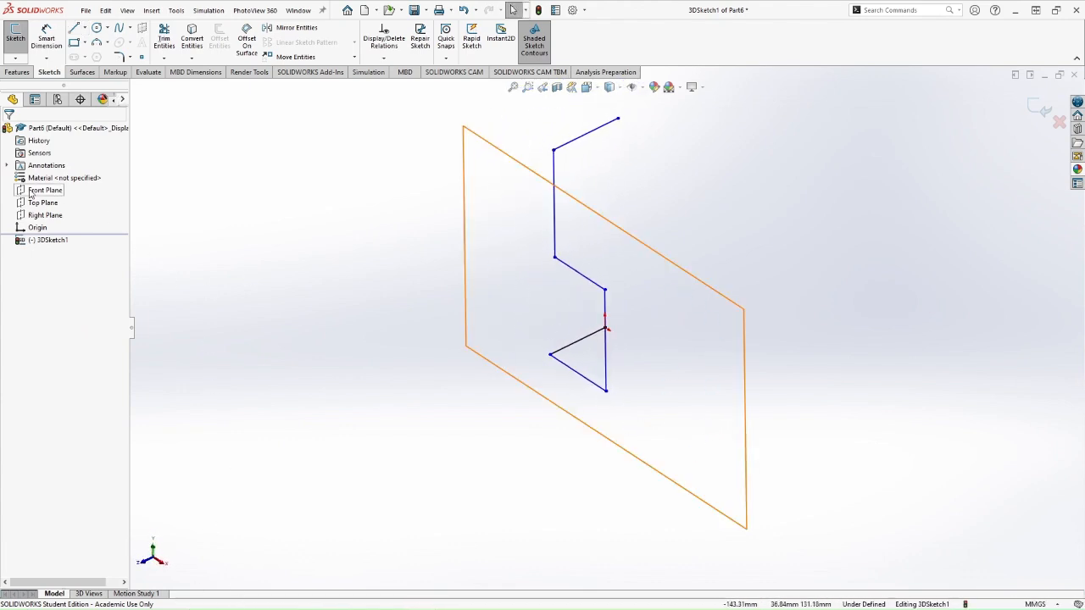
Dimension the base line starting at the origin to 300 mm.
{"action": "left_click", "coordinate": [47, 38]}
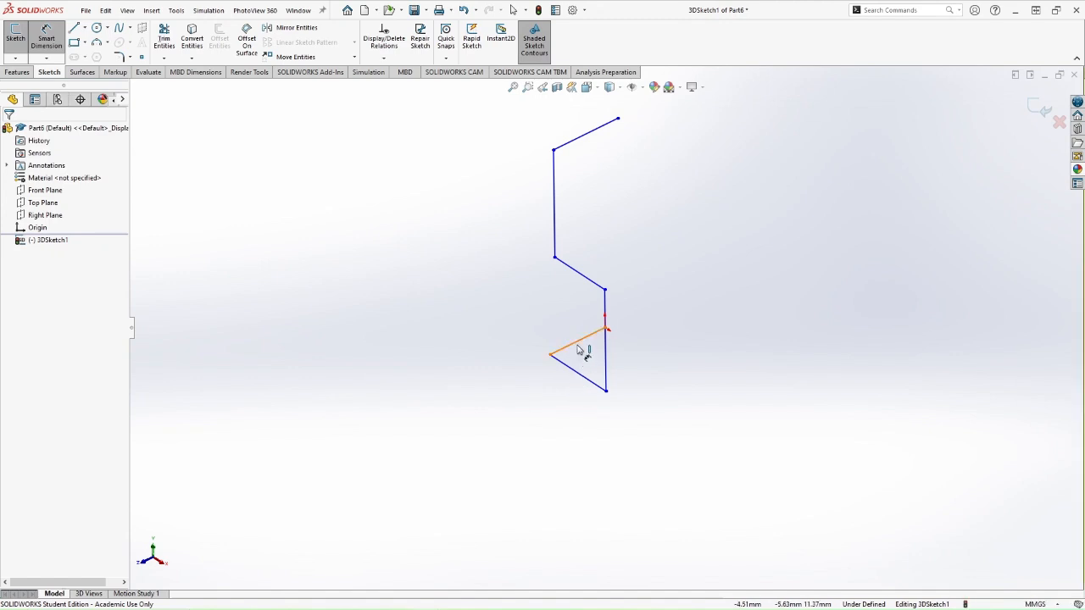
{"action": "left_click", "coordinate": [580, 348]}
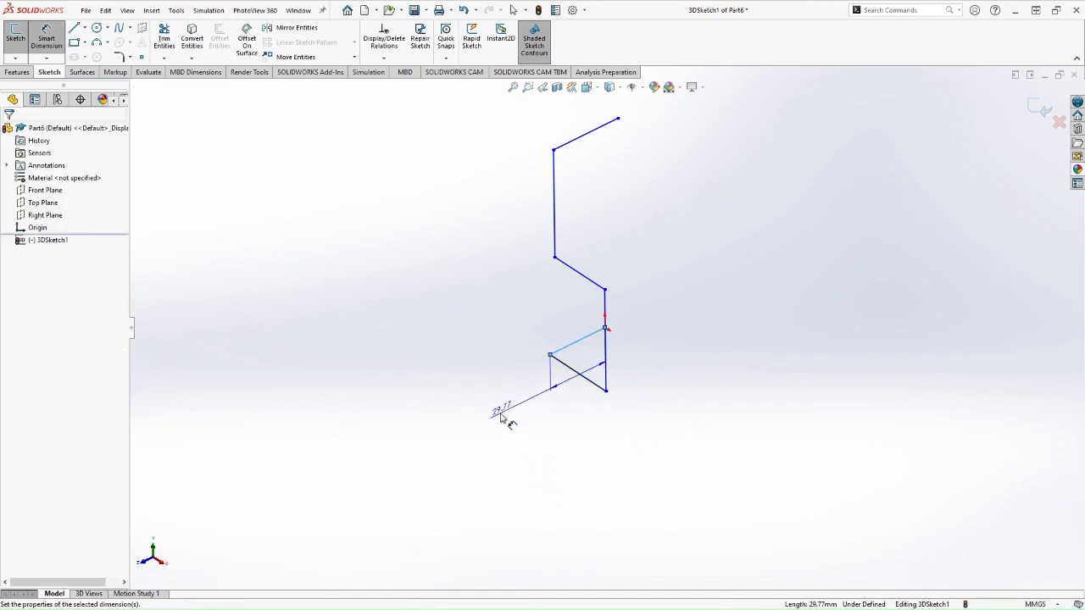
{"action": "left_click", "coordinate": [501, 417]}
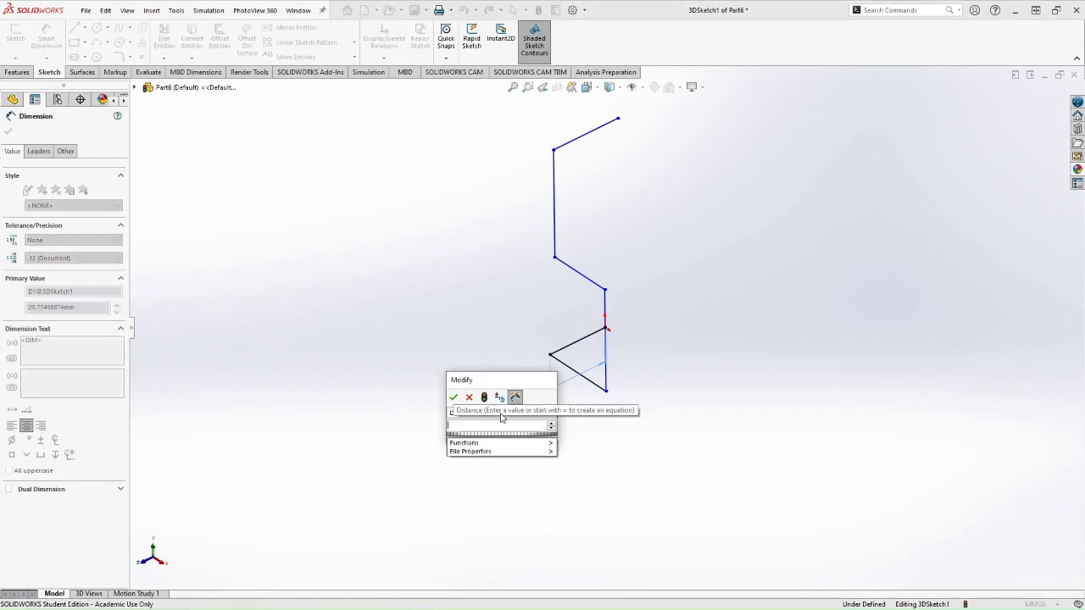
{"action": "type", "text": "300"}
{"action": "key", "text": "Return"}
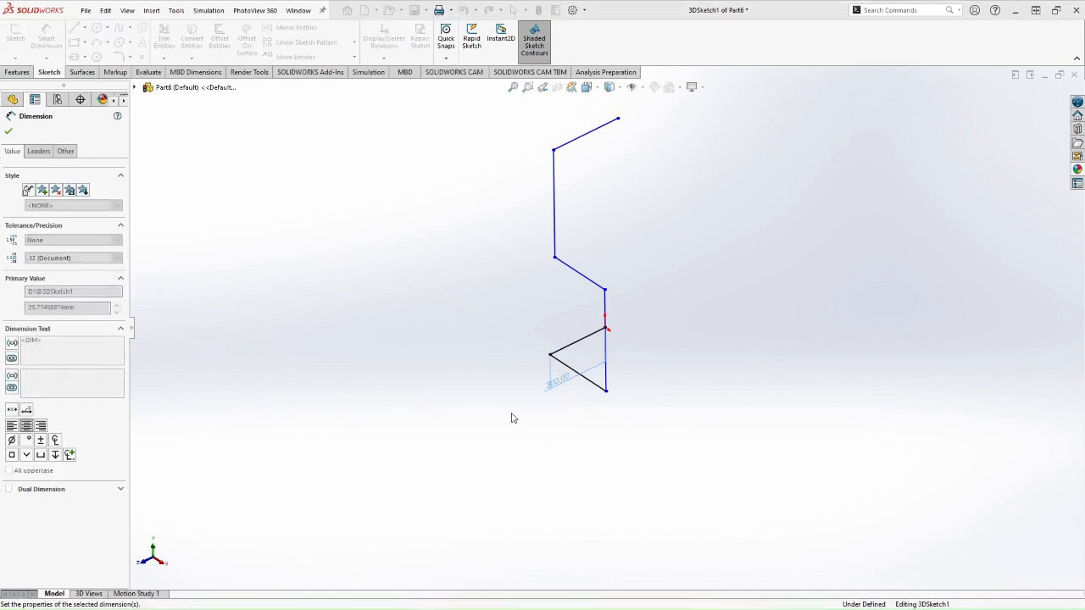
Dimension the lower vertical leg line and the seat line along X to 500 mm each.
{"action": "left_click", "coordinate": [493, 347]}
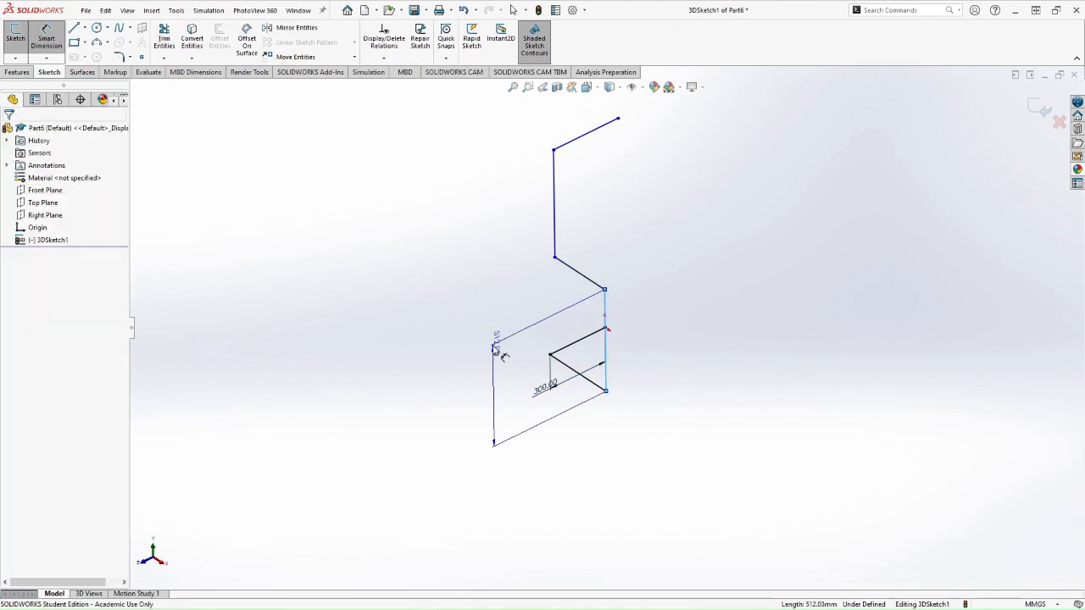
{"action": "left_click", "coordinate": [501, 352]}
{"action": "key", "text": "Return"}
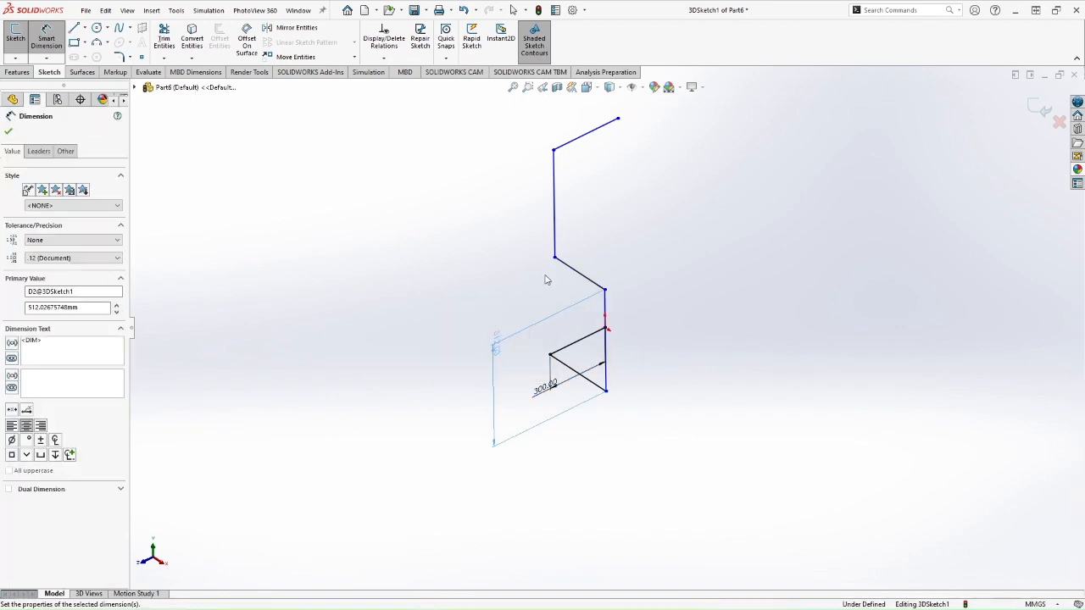
{"action": "left_click", "coordinate": [549, 301]}
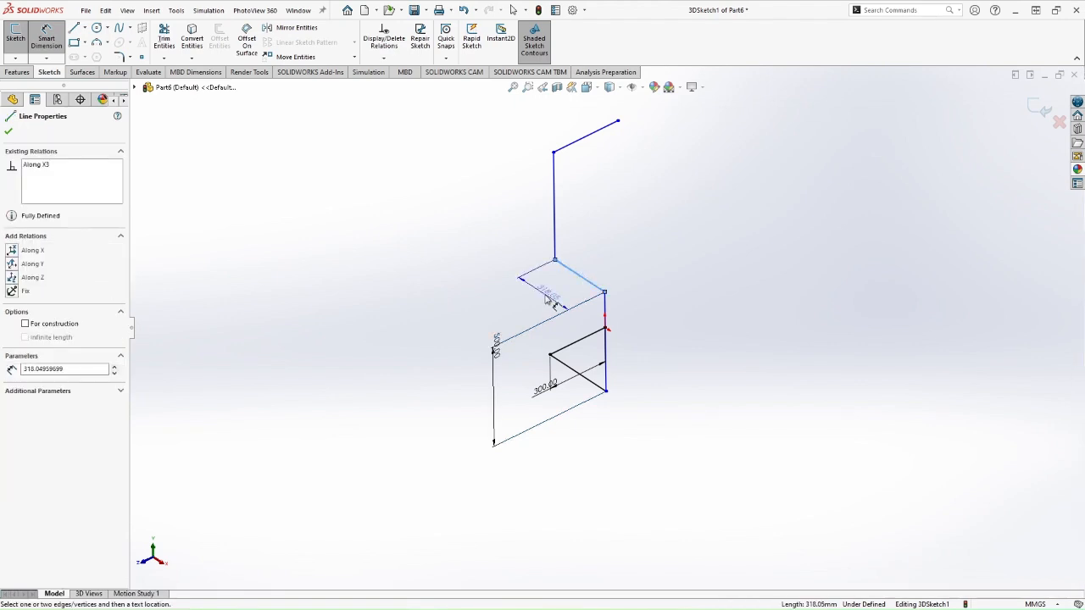
{"action": "left_click", "coordinate": [547, 301]}
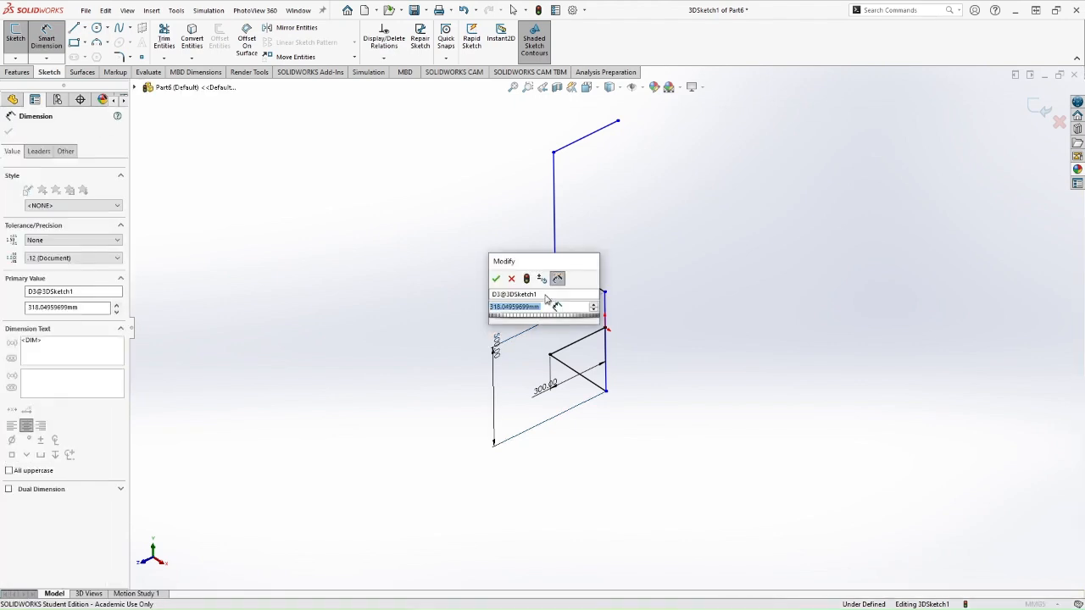
{"action": "key", "text": "Return"}
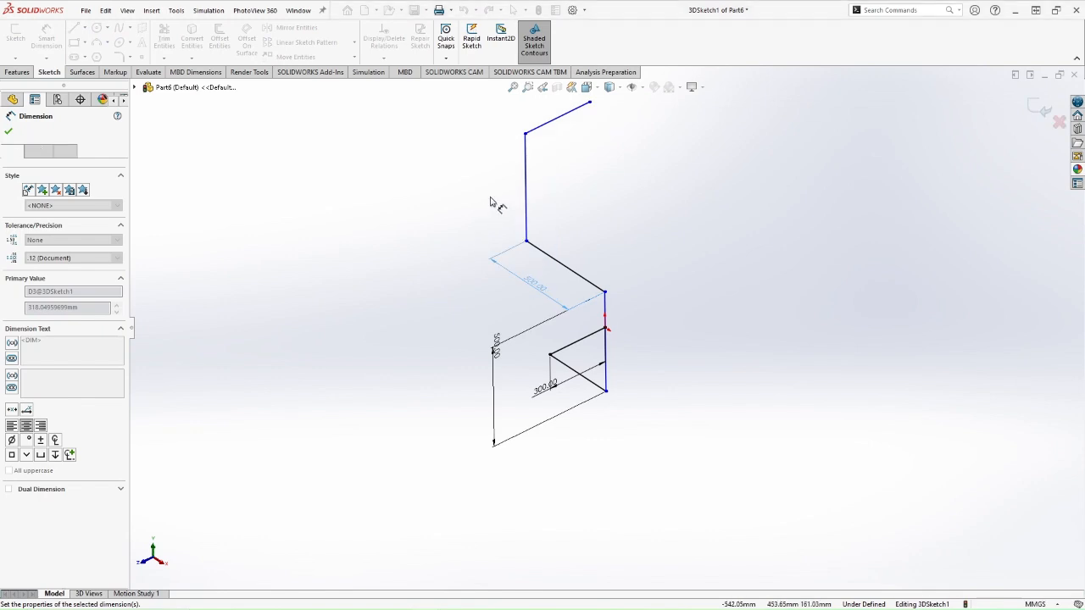
Dimension the upper vertical backrest line to 650 mm and the top line along Z to 300 mm.
{"action": "left_click", "coordinate": [525, 195]}
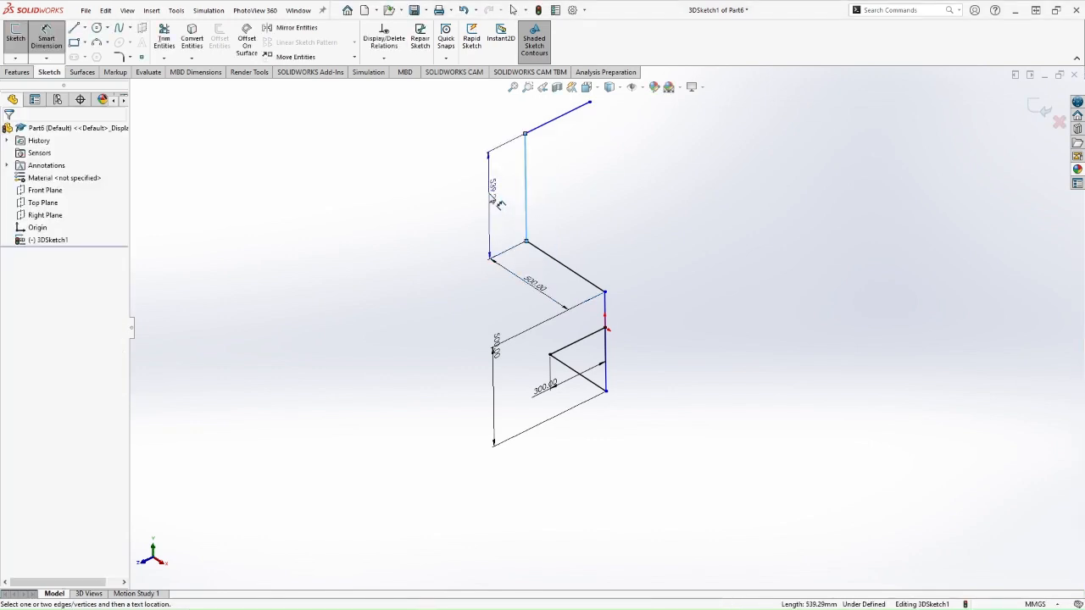
{"action": "left_click", "coordinate": [493, 197]}
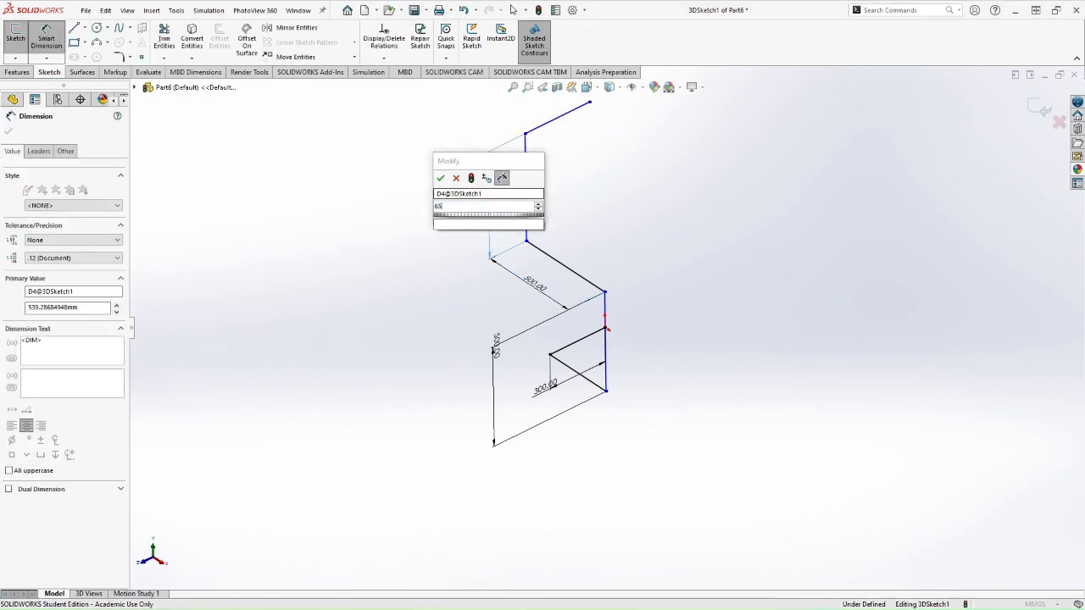
{"action": "type", "text": "500"}
{"action": "key", "text": "Return"}
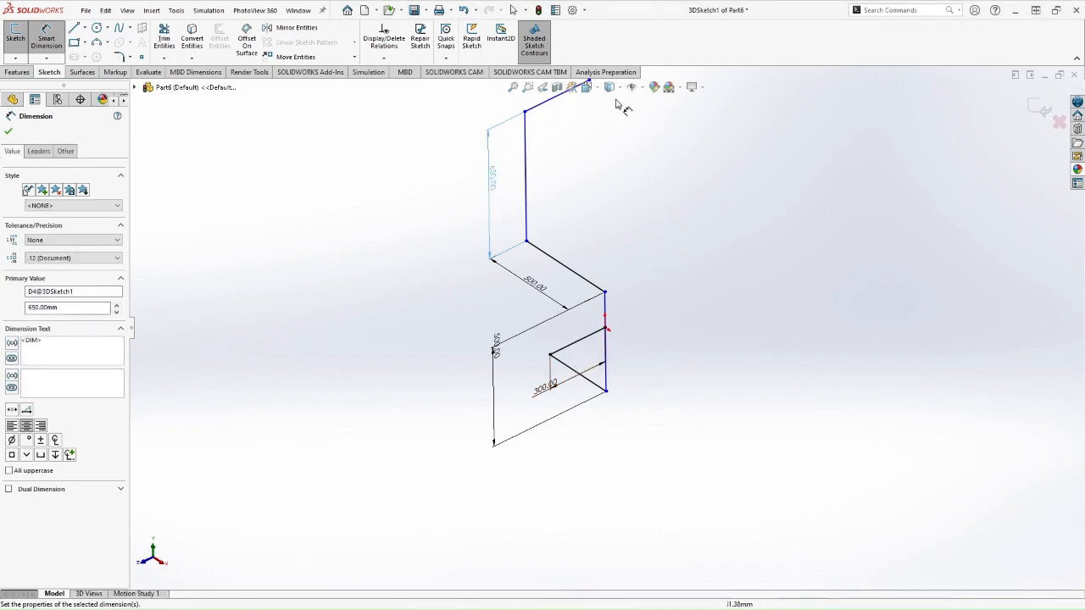
{"action": "left_click", "coordinate": [574, 138]}
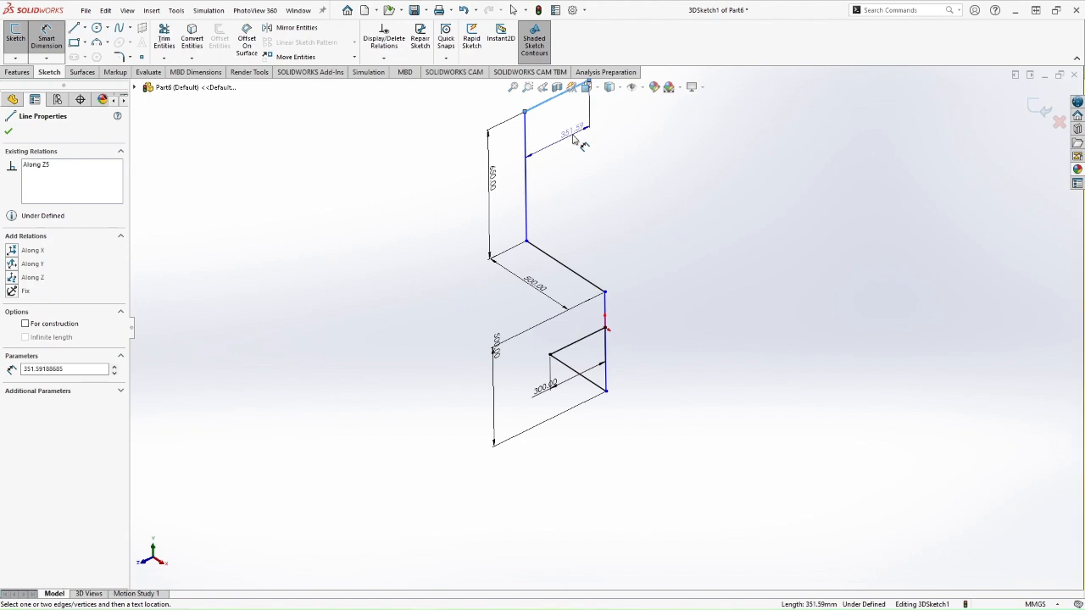
{"action": "left_click", "coordinate": [577, 140]}
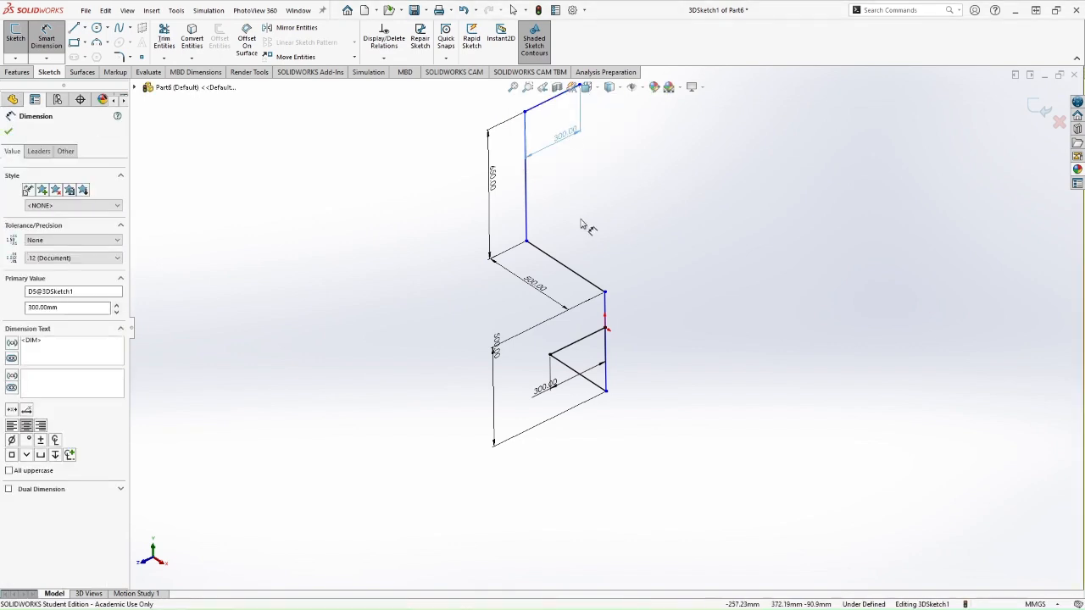
{"action": "key", "text": "Escape"}
Dimension the base line along X to 500 mm and exit the 3D sketch.
{"action": "scroll", "coordinate": [631, 247], "scroll_direction": "up", "scroll_amount": 2}
{"action": "mouse_move", "coordinate": [601, 316]}
{"action": "middle_mouse_down"}
{"action": "mouse_move", "coordinate": [667, 363]}
{"action": "mouse_move", "coordinate": [568, 424]}
{"action": "mouse_move", "coordinate": [593, 429]}
{"action": "mouse_move", "coordinate": [581, 414]}
{"action": "middle_mouse_up"}
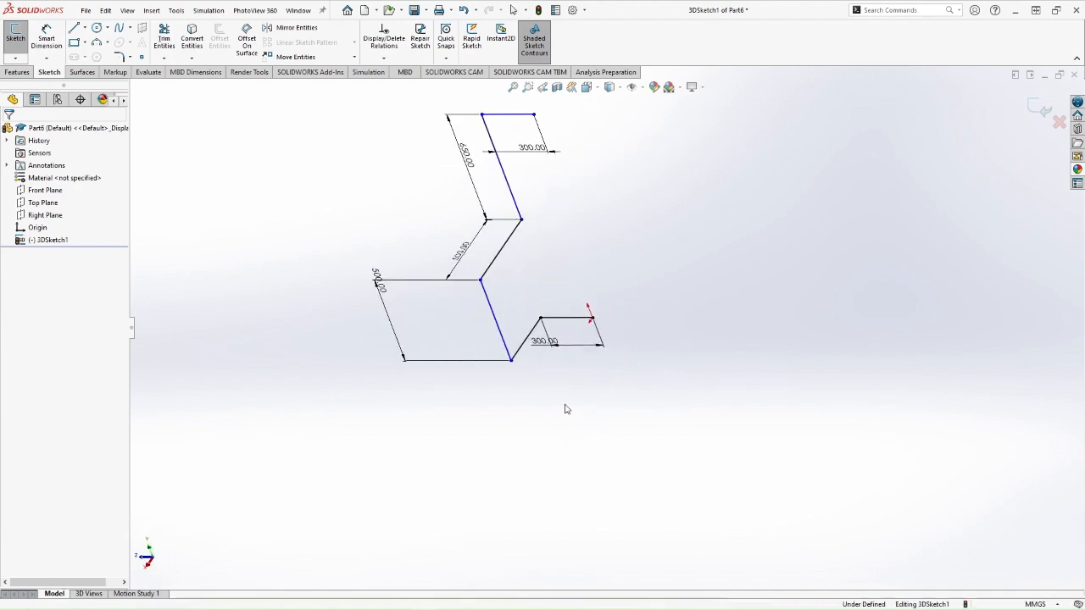
{"action": "left_click", "coordinate": [46, 40]}
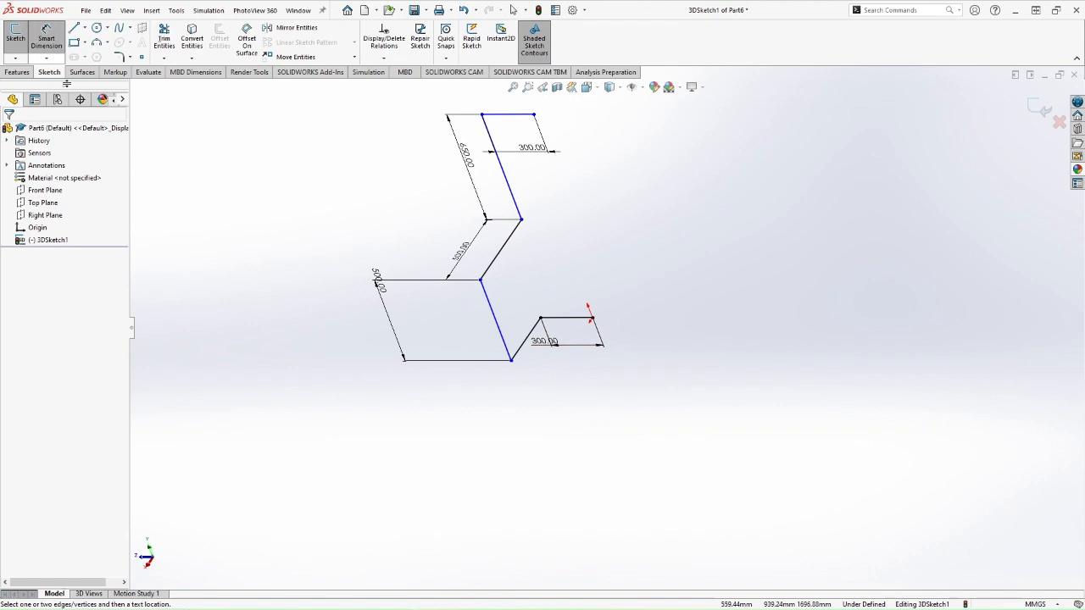
{"action": "left_click", "coordinate": [522, 342]}
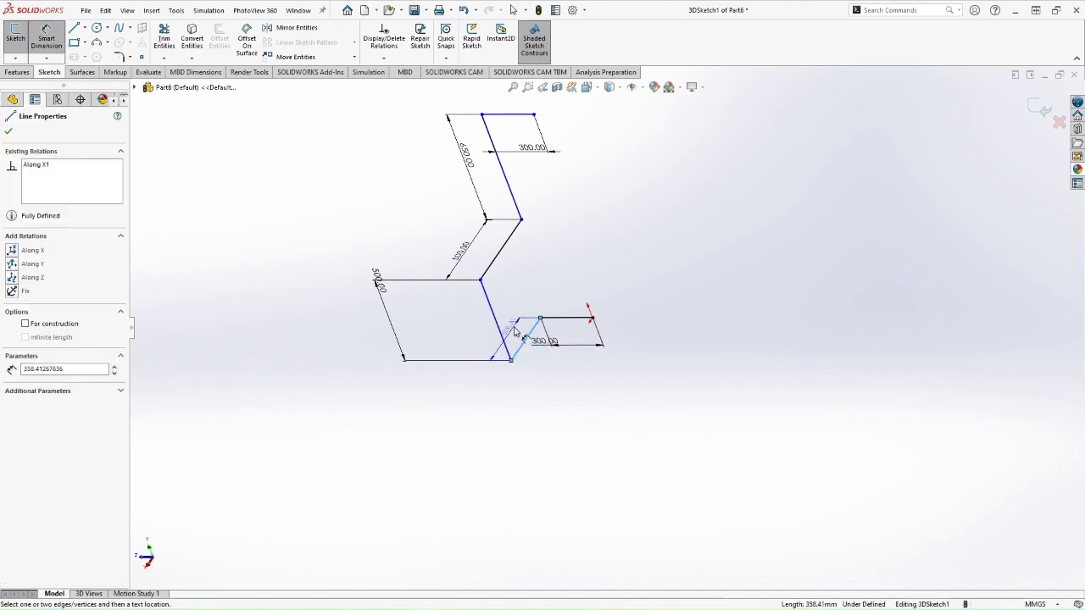
{"action": "left_click", "coordinate": [507, 329]}
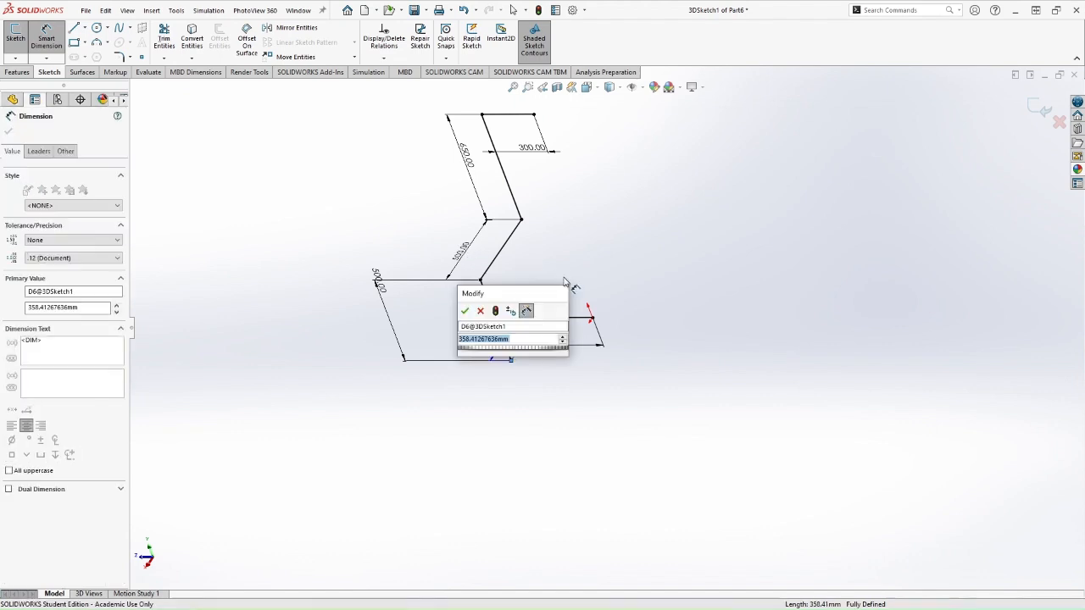
{"action": "left_click_drag", "start_coordinate": [514, 290], "coordinate": [640, 268]}
{"action": "type", "text": "400"}
{"action": "key", "text": "Return"}
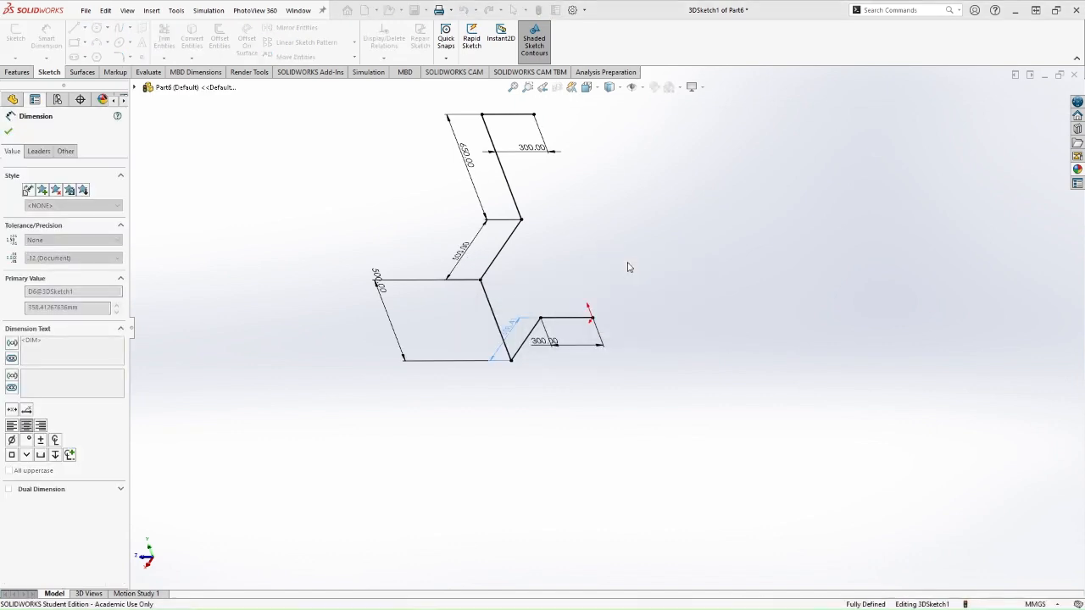
{"action": "left_click", "coordinate": [1038, 109]}
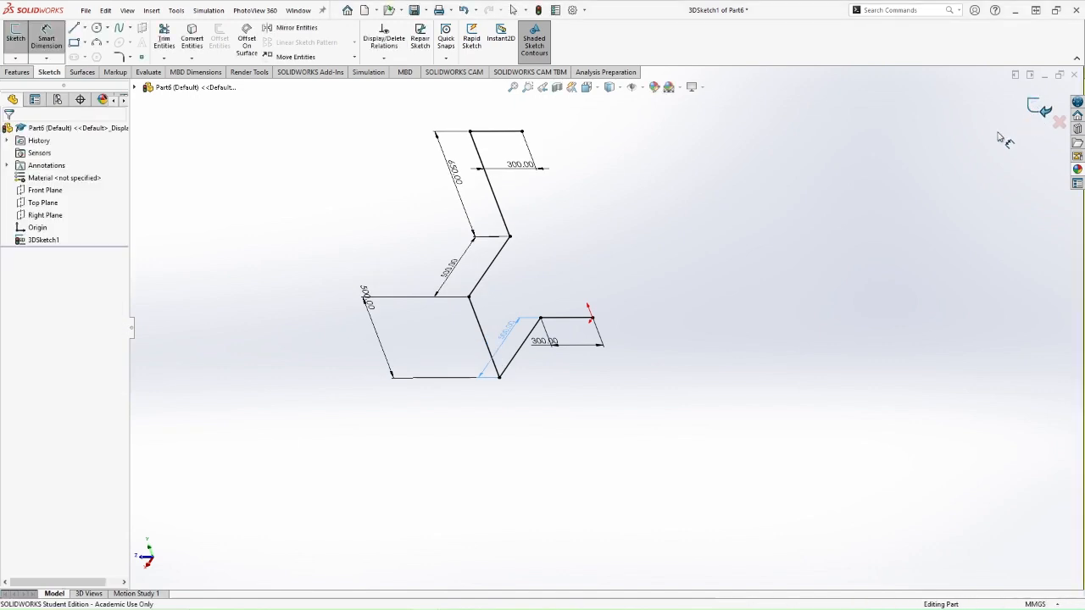
{"action": "left_click", "coordinate": [256, 199]}
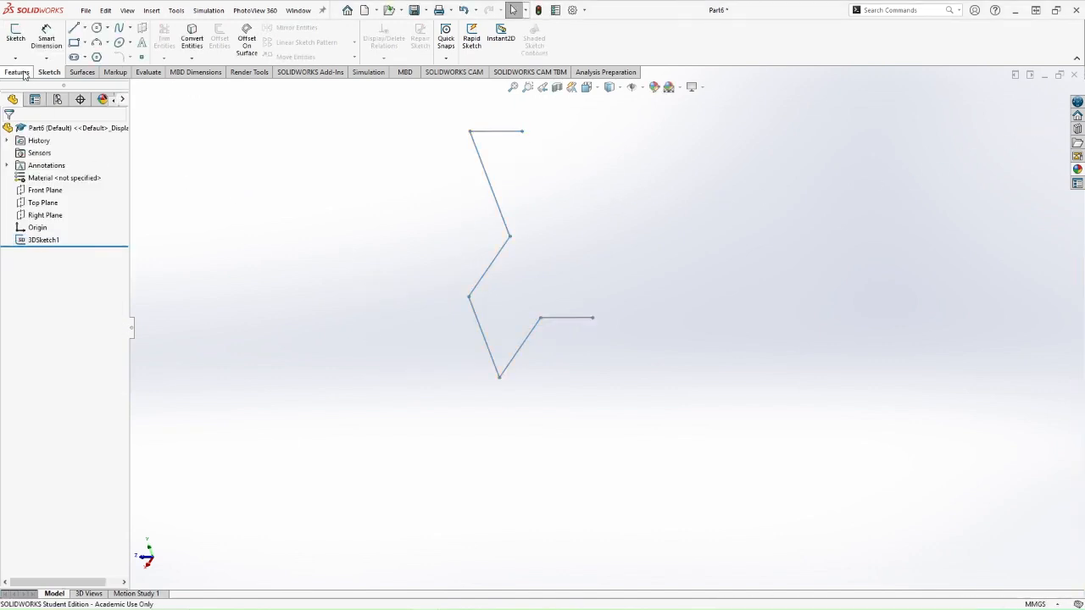
Start a new 3D sketch and draw two concentric circles, radii about 44 mm and 67 mm, at the top line's free end.
{"action": "left_click", "coordinate": [13, 59]}
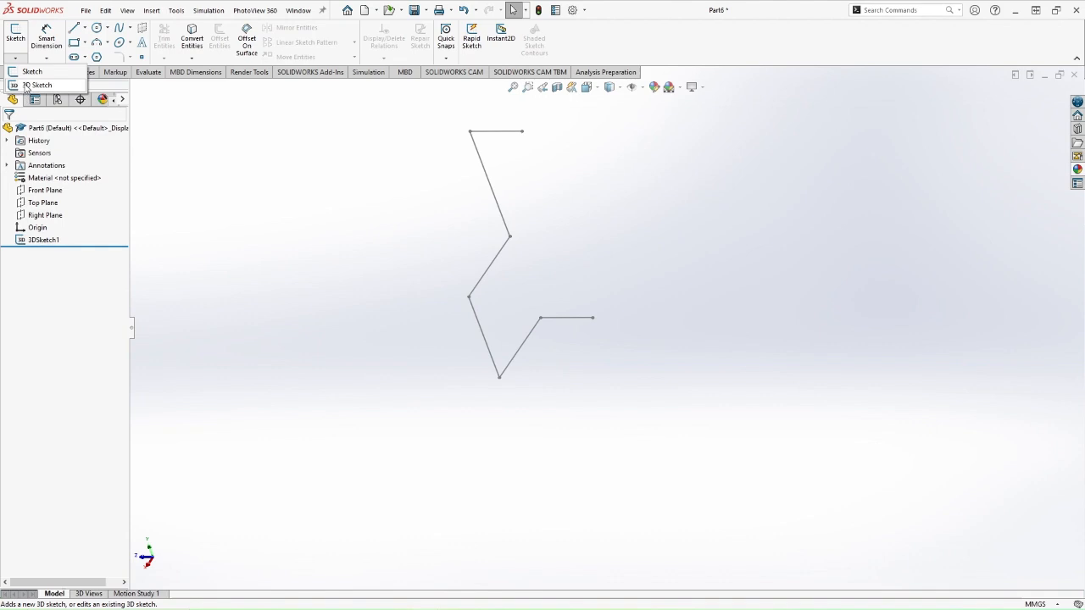
{"action": "left_click", "coordinate": [25, 87]}
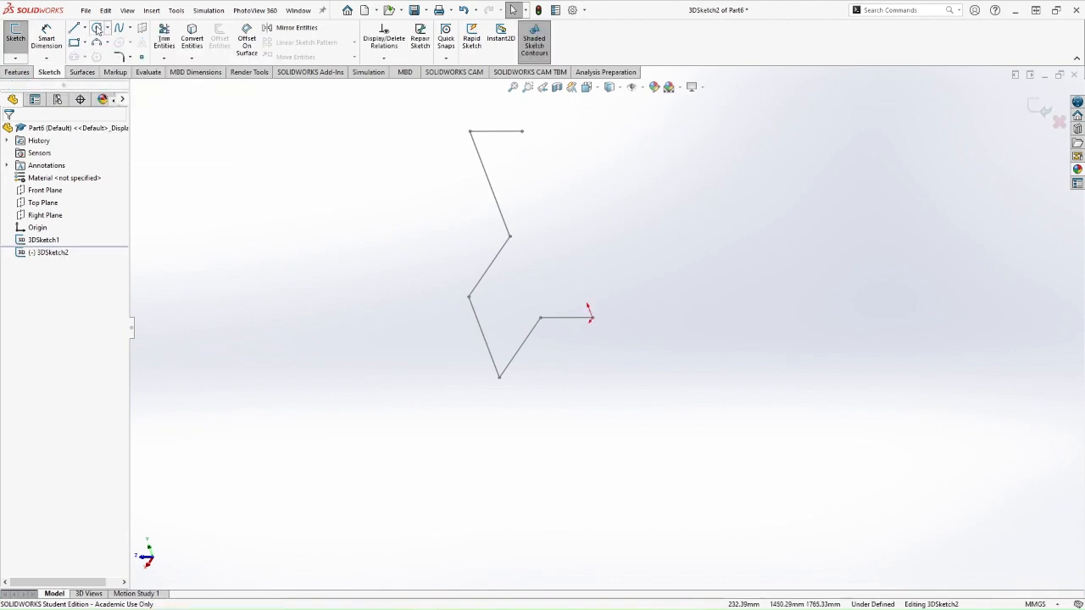
{"action": "left_click", "coordinate": [98, 30]}
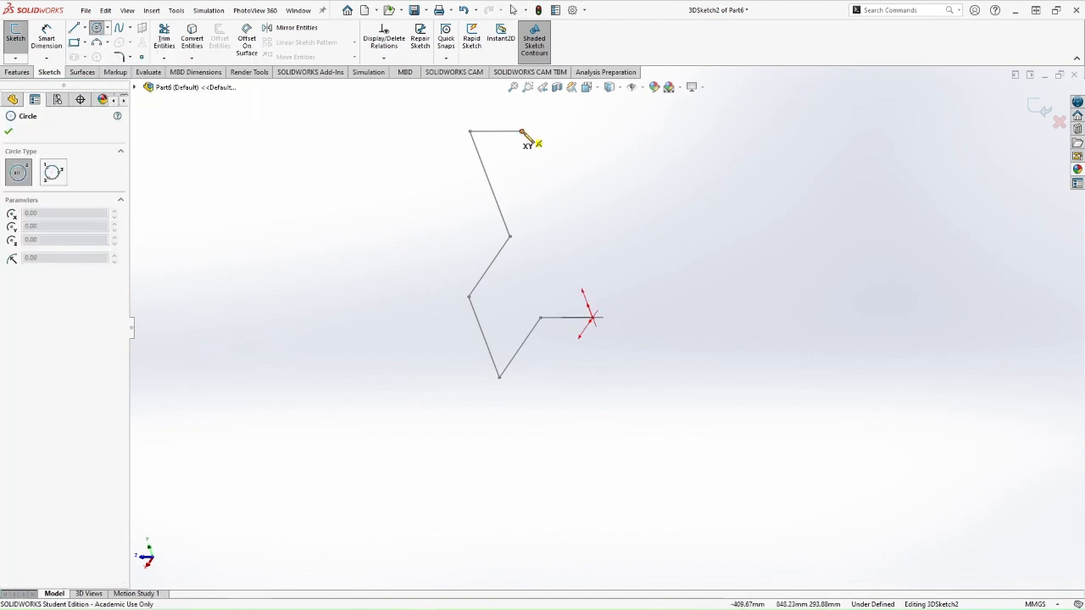
{"action": "left_click", "coordinate": [520, 131]}
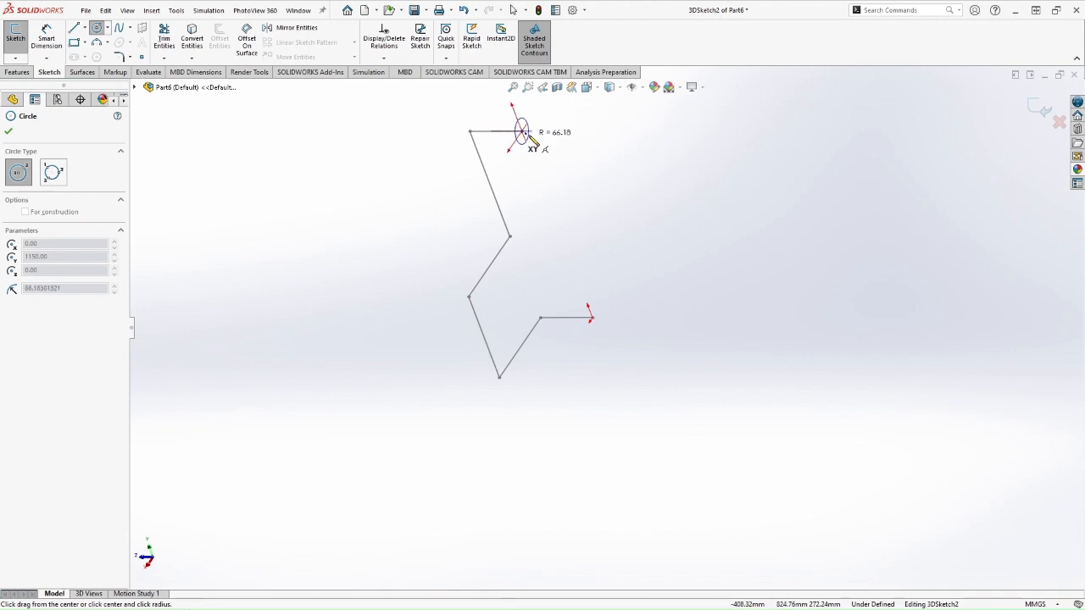
{"action": "left_click", "coordinate": [527, 136]}
{"action": "scroll", "coordinate": [551, 169], "scroll_direction": "down", "scroll_amount": 3}
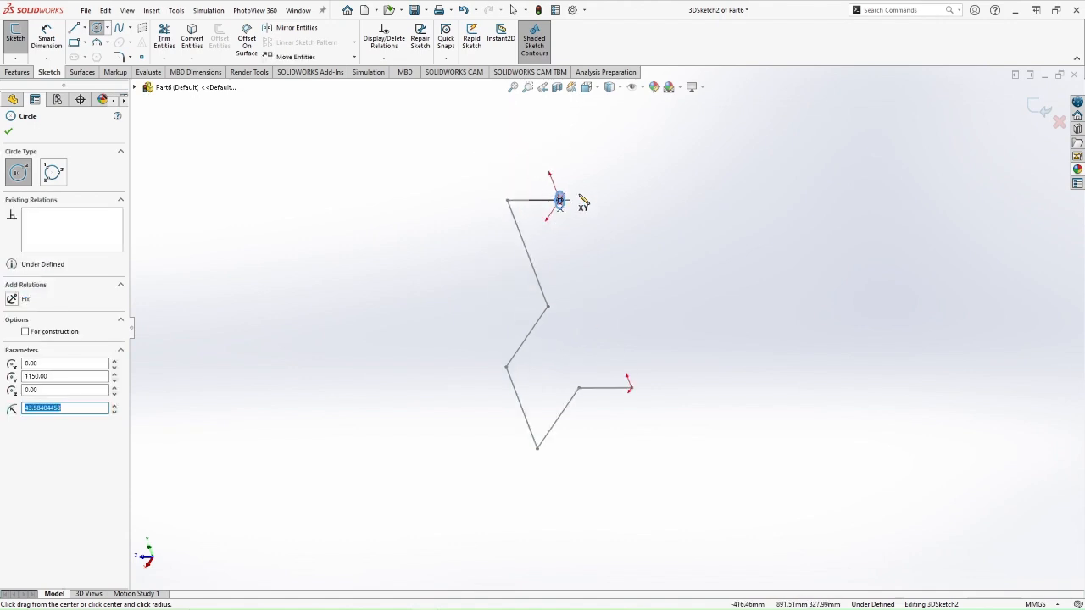
{"action": "scroll", "coordinate": [567, 216], "scroll_direction": "down", "scroll_amount": 3}
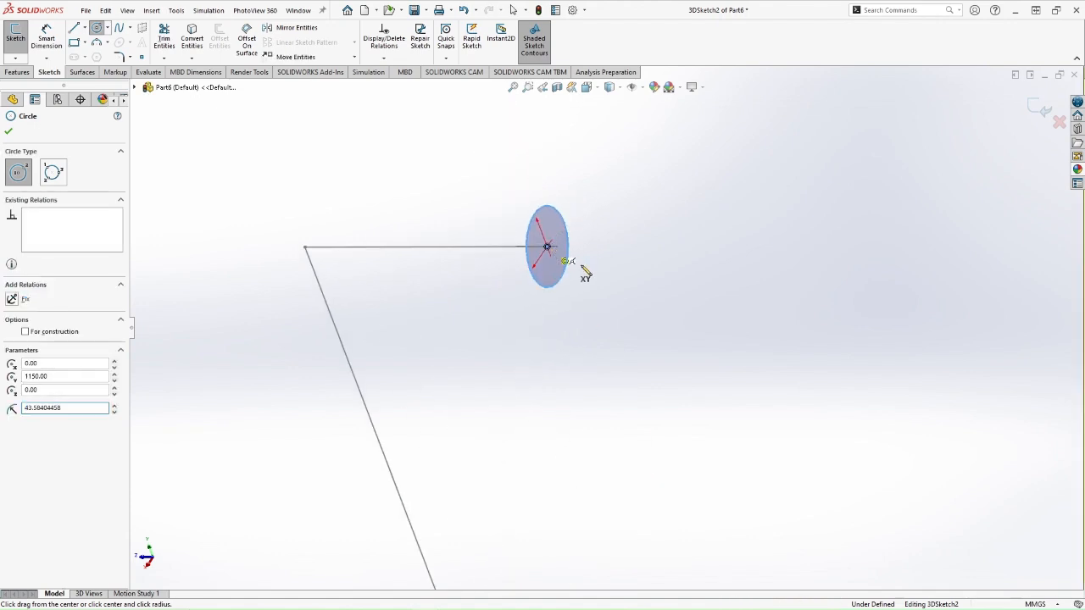
{"action": "left_click", "coordinate": [548, 246]}
{"action": "left_click", "coordinate": [579, 268]}
{"action": "key", "text": "Escape"}
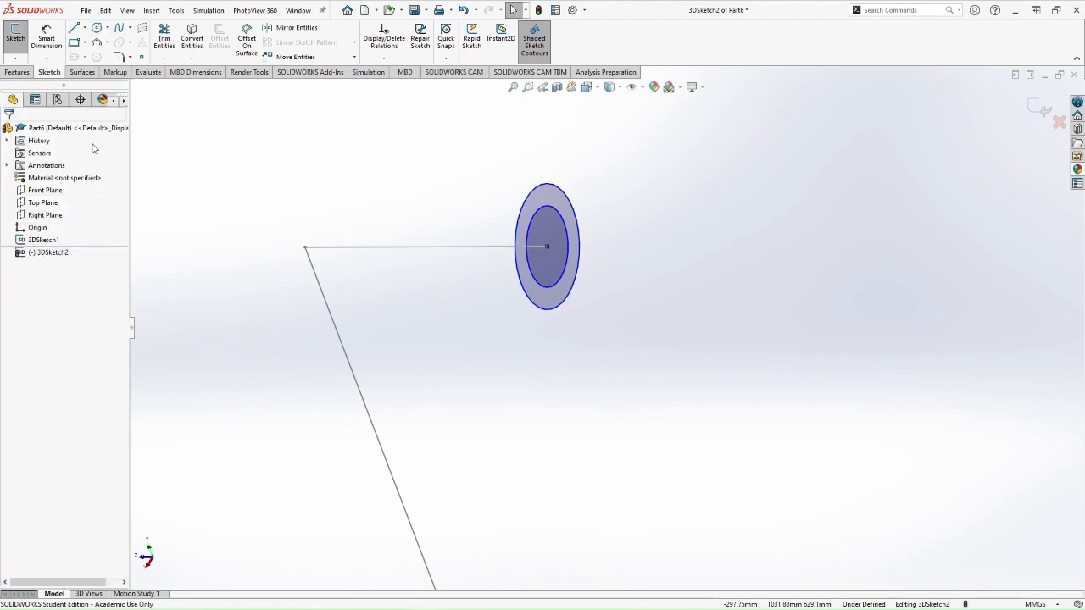
Dimension the inner circle's diameter to 30 mm.
{"action": "left_click", "coordinate": [47, 38]}
{"action": "left_click", "coordinate": [566, 226]}
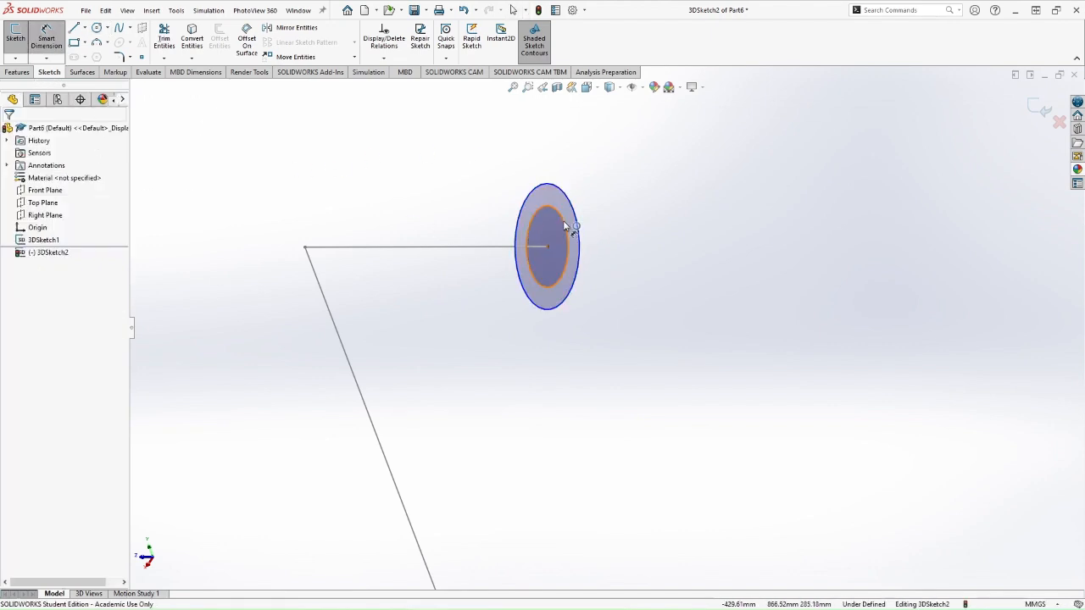
{"action": "left_click", "coordinate": [674, 195]}
{"action": "type", "text": "30"}
{"action": "key", "text": "Return"}
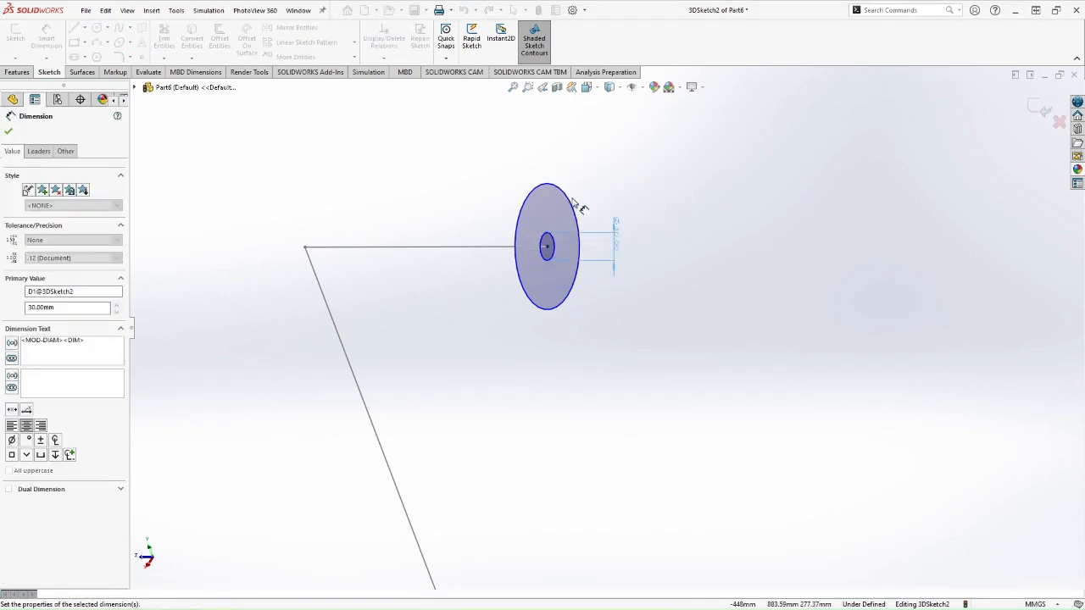
Dimension the outer circle's diameter to 35 mm and exit the profile sketch.
{"action": "left_click", "coordinate": [578, 194]}
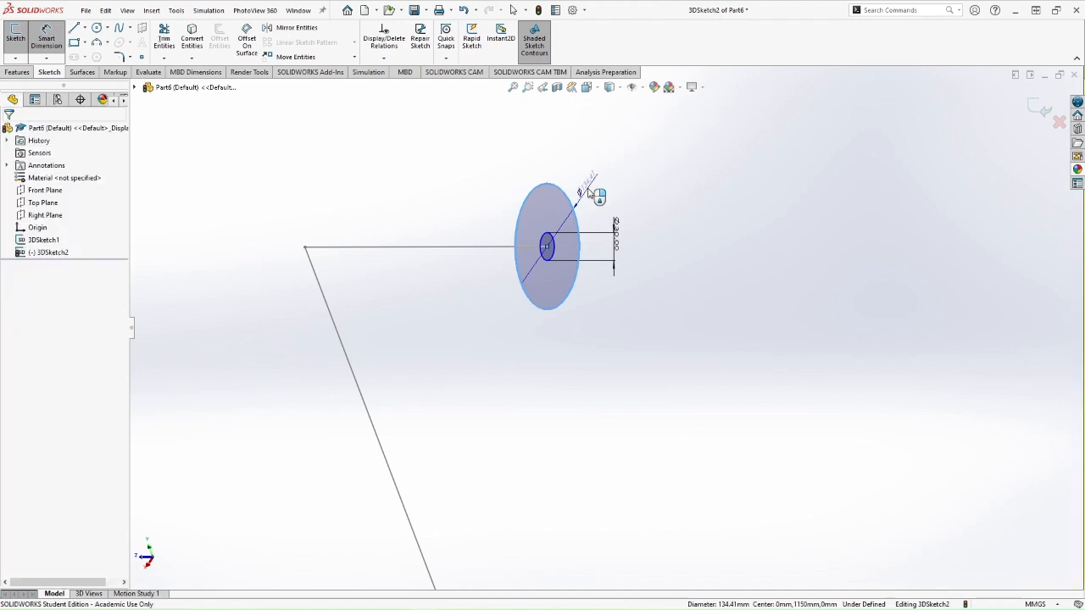
{"action": "left_click", "coordinate": [591, 194]}
{"action": "key", "text": "Return"}
{"action": "left_click", "coordinate": [674, 231]}
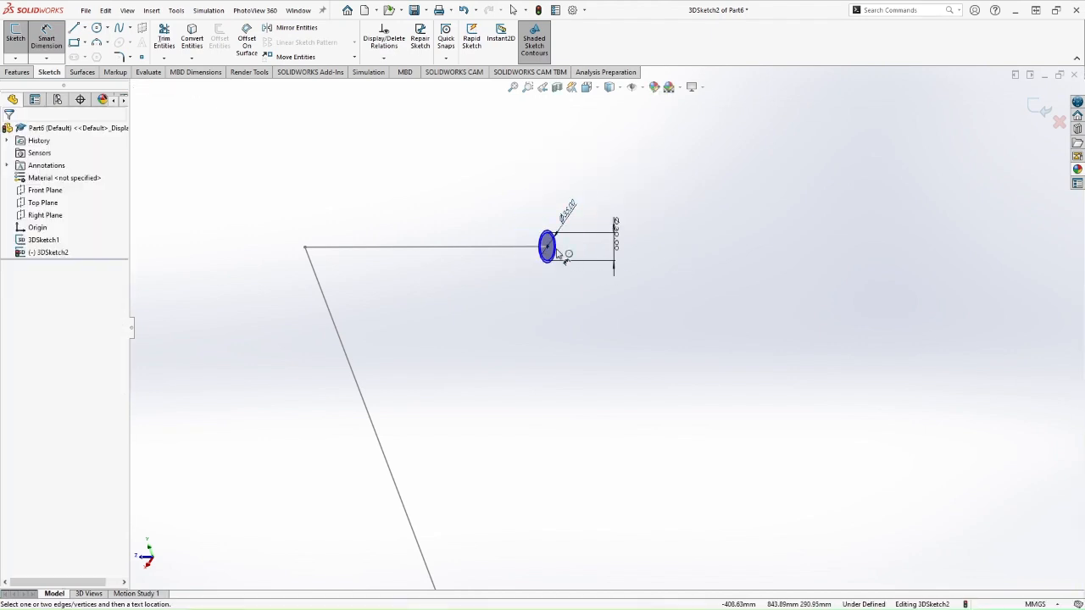
{"action": "scroll", "coordinate": [557, 249], "scroll_direction": "down", "scroll_amount": 6}
{"action": "key", "text": "Escape"}
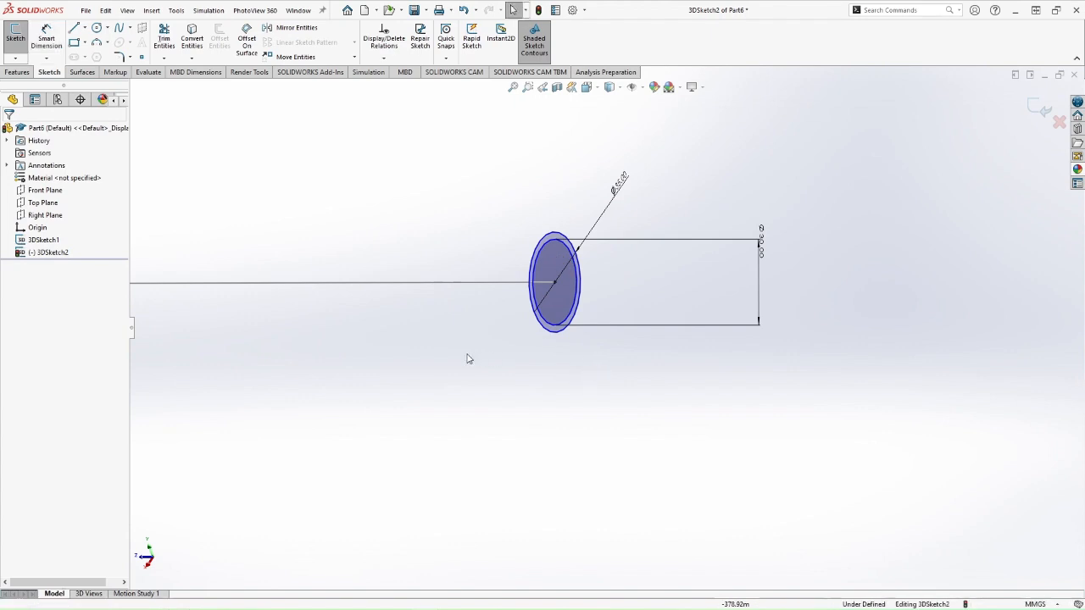
{"action": "left_click", "coordinate": [537, 309]}
{"action": "left_click", "coordinate": [529, 303]}
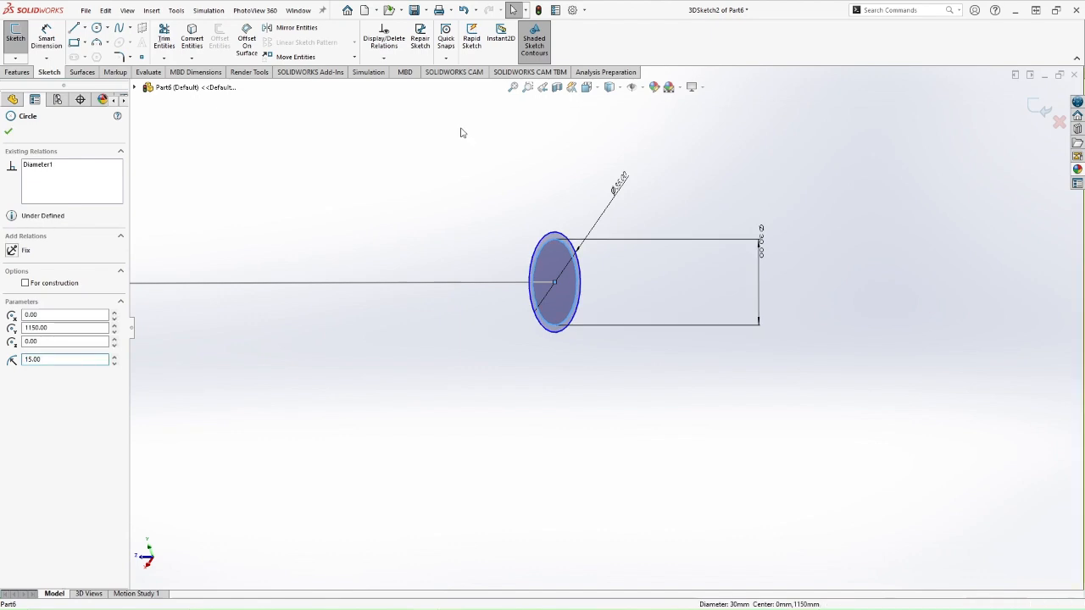
{"action": "key", "text": "Escape"}
{"action": "left_click", "coordinate": [1041, 109]}
Edit the 3D path sketch, apply 50 mm sketch fillets to all five corners, and exit the sketch.
{"action": "mouse_move", "coordinate": [1041, 118]}
{"action": "middle_mouse_down"}
{"action": "mouse_move", "coordinate": [661, 340]}
{"action": "mouse_move", "coordinate": [564, 369]}
{"action": "middle_mouse_up"}
{"action": "left_click", "coordinate": [532, 375]}
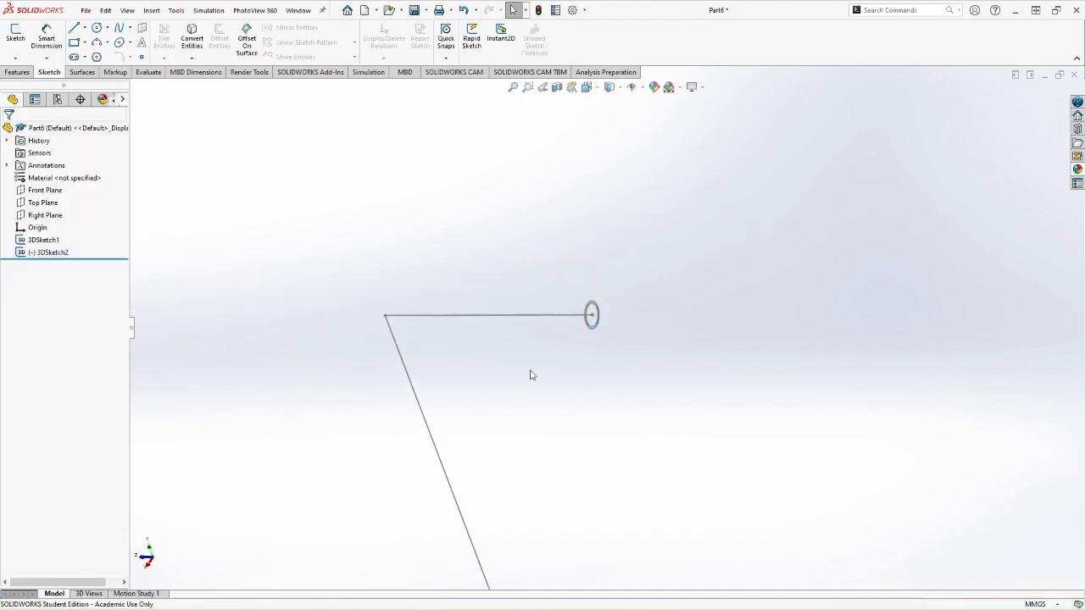
{"action": "right_click", "coordinate": [423, 320]}
{"action": "left_click", "coordinate": [431, 281]}
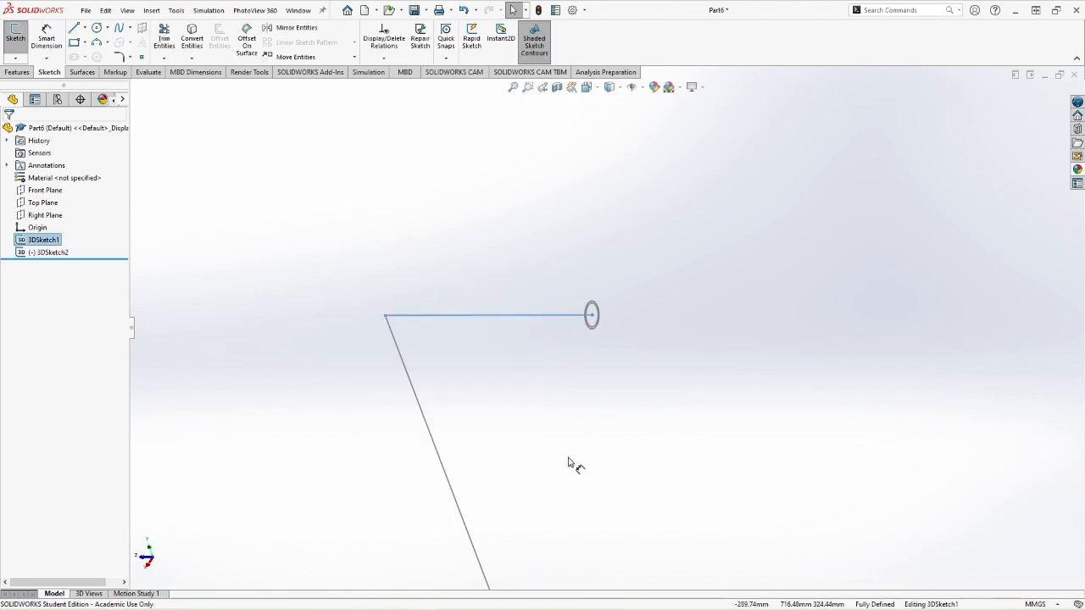
{"action": "scroll", "coordinate": [572, 462], "scroll_direction": "up", "scroll_amount": 6}
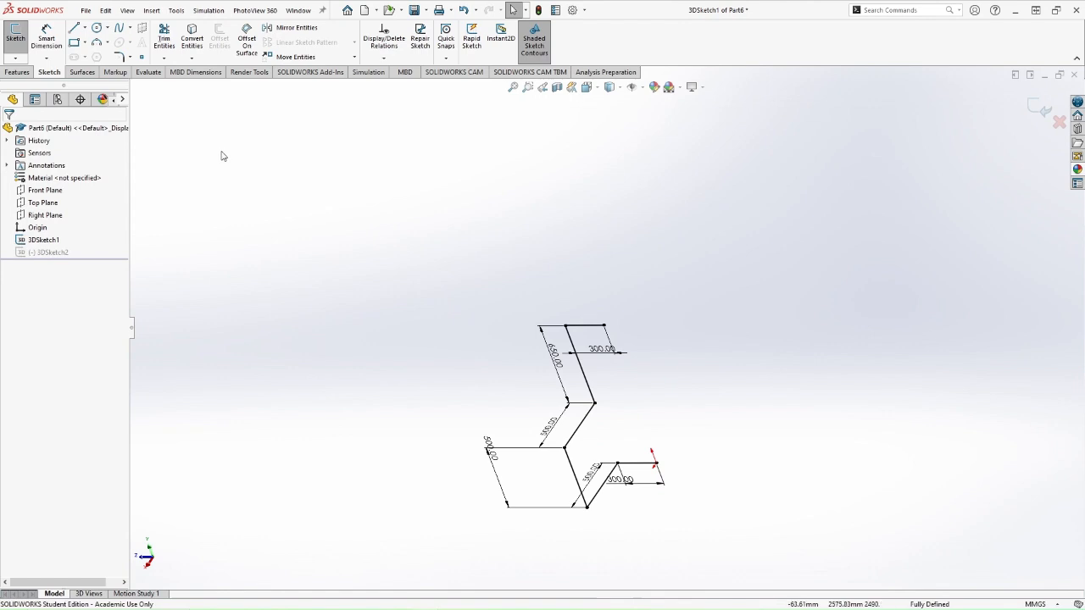
{"action": "left_click", "coordinate": [120, 57]}
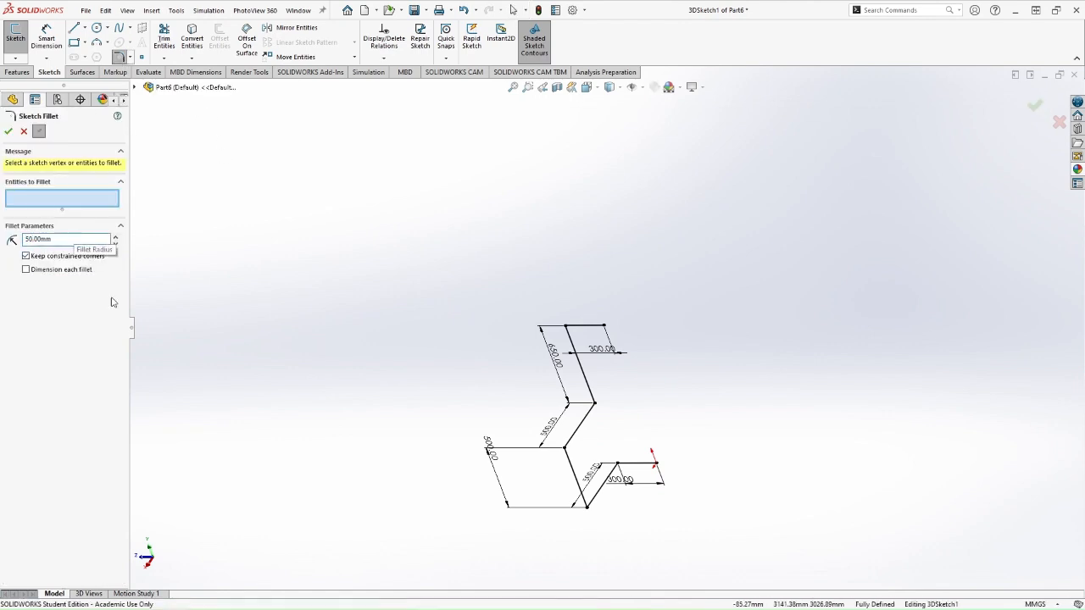
{"action": "left_click_drag", "start_coordinate": [499, 296], "coordinate": [683, 530]}
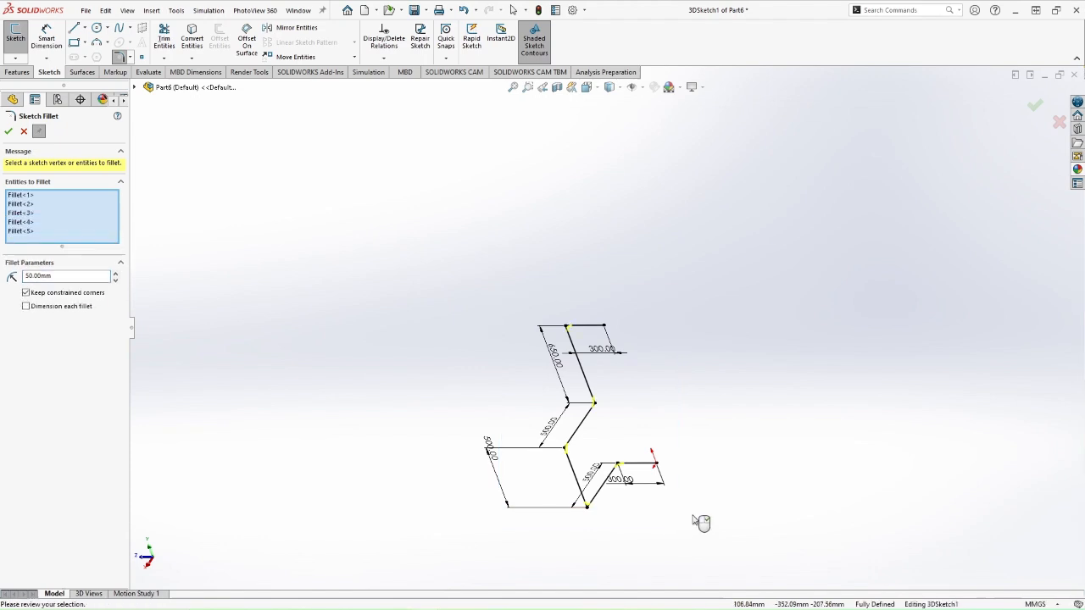
{"action": "left_click", "coordinate": [8, 131]}
{"action": "mouse_move", "coordinate": [687, 441]}
{"action": "middle_mouse_down"}
{"action": "mouse_move", "coordinate": [692, 365]}
{"action": "mouse_move", "coordinate": [785, 364]}
{"action": "mouse_move", "coordinate": [779, 403]}
{"action": "mouse_move", "coordinate": [654, 354]}
{"action": "mouse_move", "coordinate": [655, 412]}
{"action": "middle_mouse_up"}
{"action": "left_click", "coordinate": [1035, 105]}
Create a swept boss using the concentric circles as the profile and the filleted 3D sketch as the path.
{"action": "scroll", "coordinate": [631, 326], "scroll_direction": "down", "scroll_amount": 5}
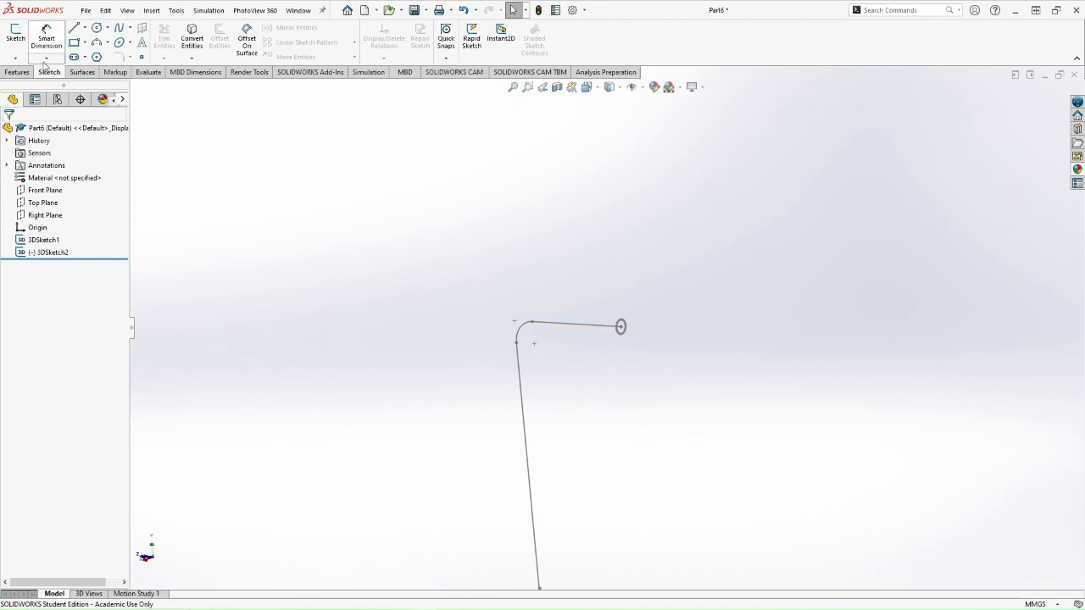
{"action": "left_click", "coordinate": [16, 73]}
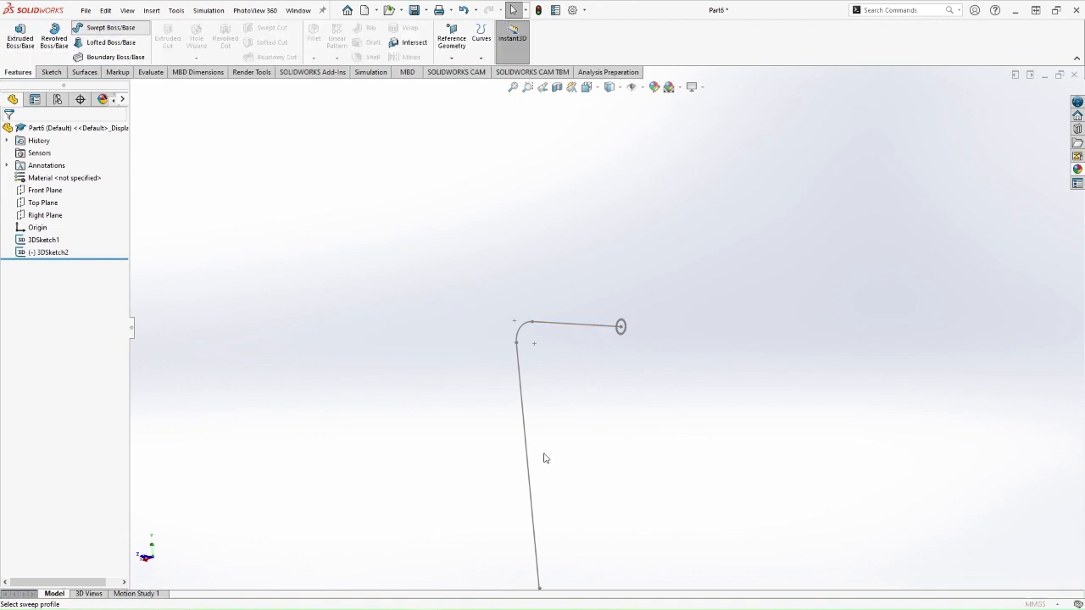
{"action": "left_click", "coordinate": [623, 329]}
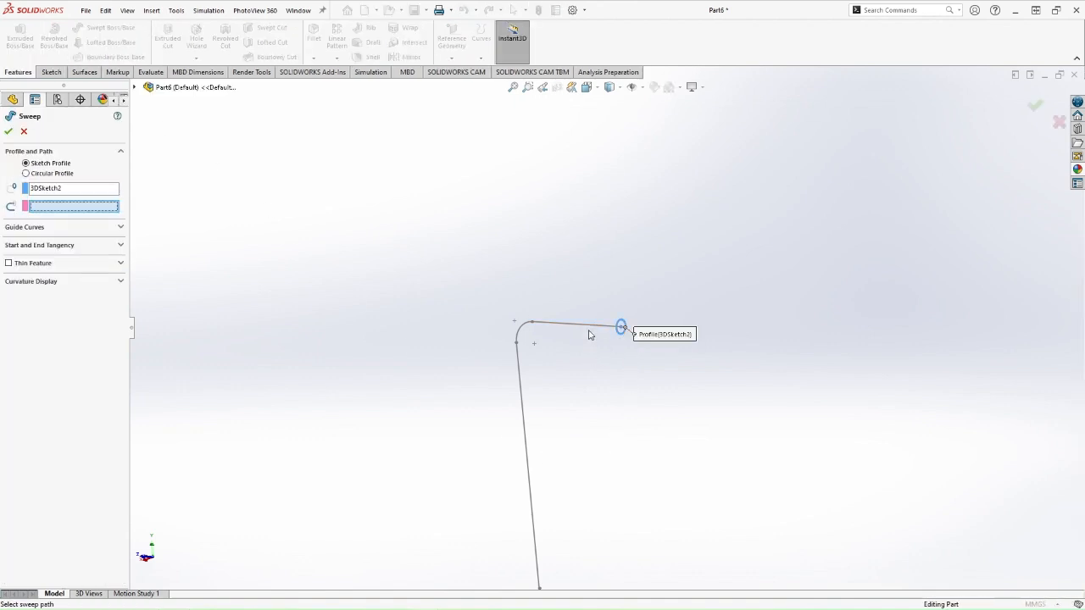
{"action": "left_click", "coordinate": [591, 332]}
{"action": "scroll", "coordinate": [575, 445], "scroll_direction": "up", "scroll_amount": 3}
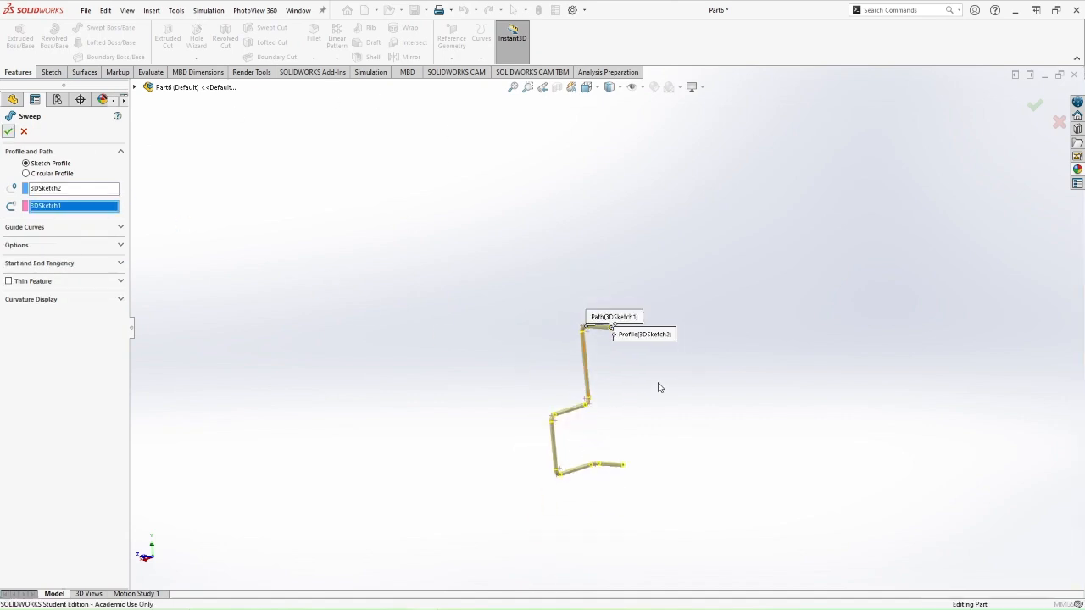
{"action": "key", "text": "Return"}
Mirror the swept tube about the ring-shaped end face of its top horizontal section to complete the chair frame.
{"action": "middle_click_drag", "start_coordinate": [647, 378], "coordinate": [568, 460]}
{"action": "scroll", "coordinate": [547, 256], "scroll_direction": "down", "scroll_amount": 3}
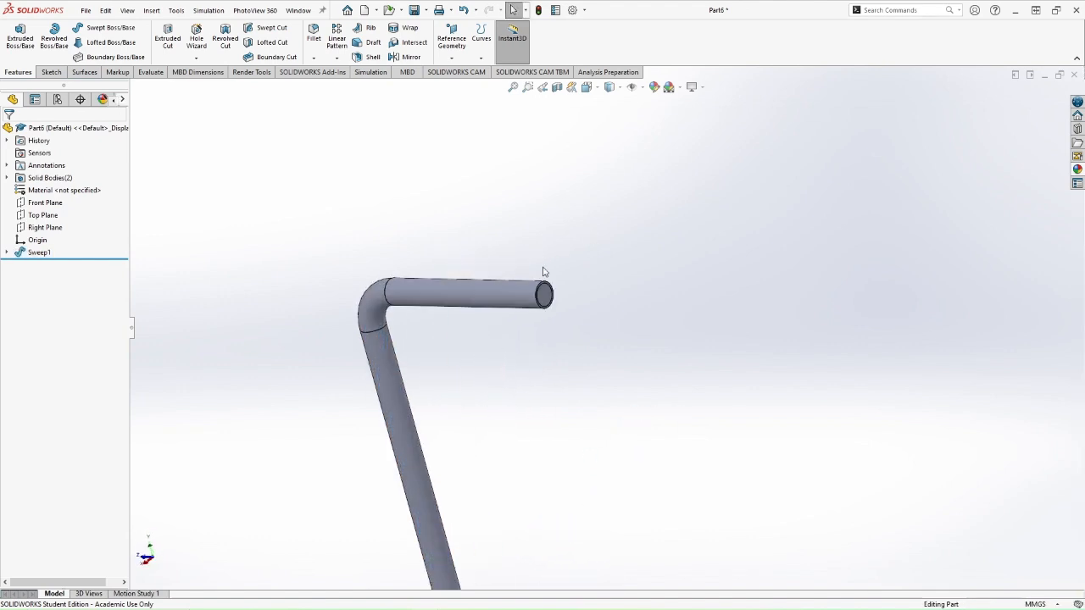
{"action": "left_click", "coordinate": [407, 56]}
{"action": "scroll", "coordinate": [521, 310], "scroll_direction": "down", "scroll_amount": 5}
{"action": "left_click", "coordinate": [434, 325]}
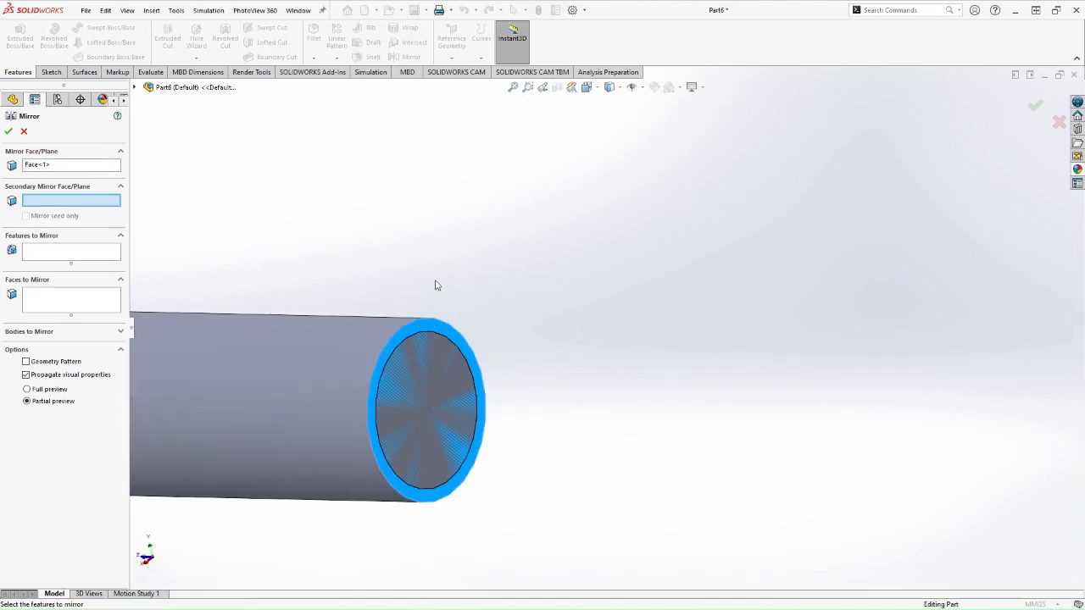
{"action": "scroll", "coordinate": [443, 286], "scroll_direction": "up", "scroll_amount": 5}
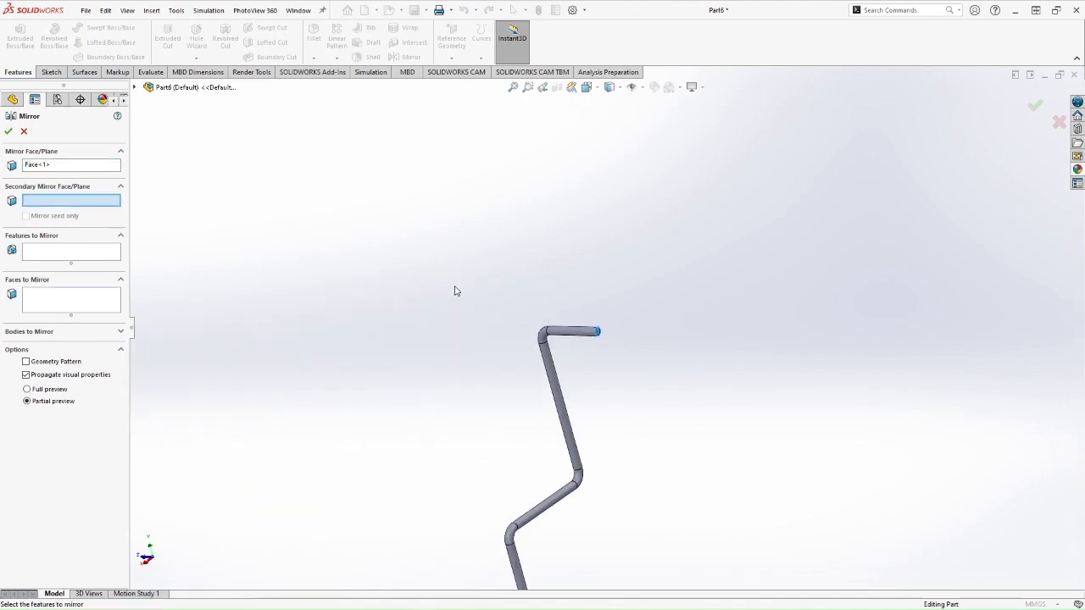
{"action": "left_click", "coordinate": [54, 259]}
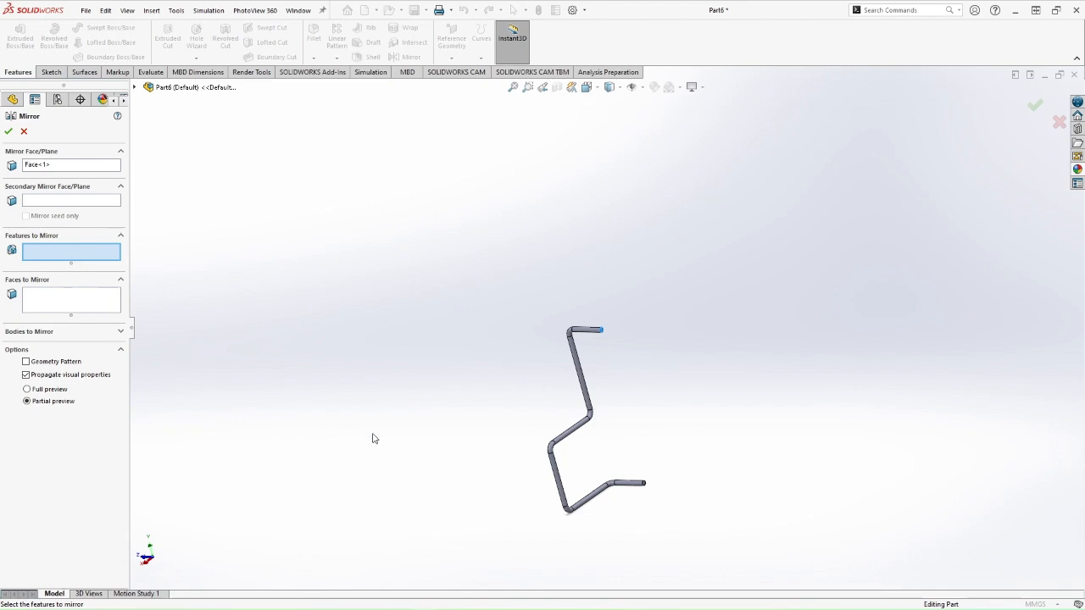
{"action": "left_click", "coordinate": [580, 428]}
{"action": "left_click", "coordinate": [9, 132]}
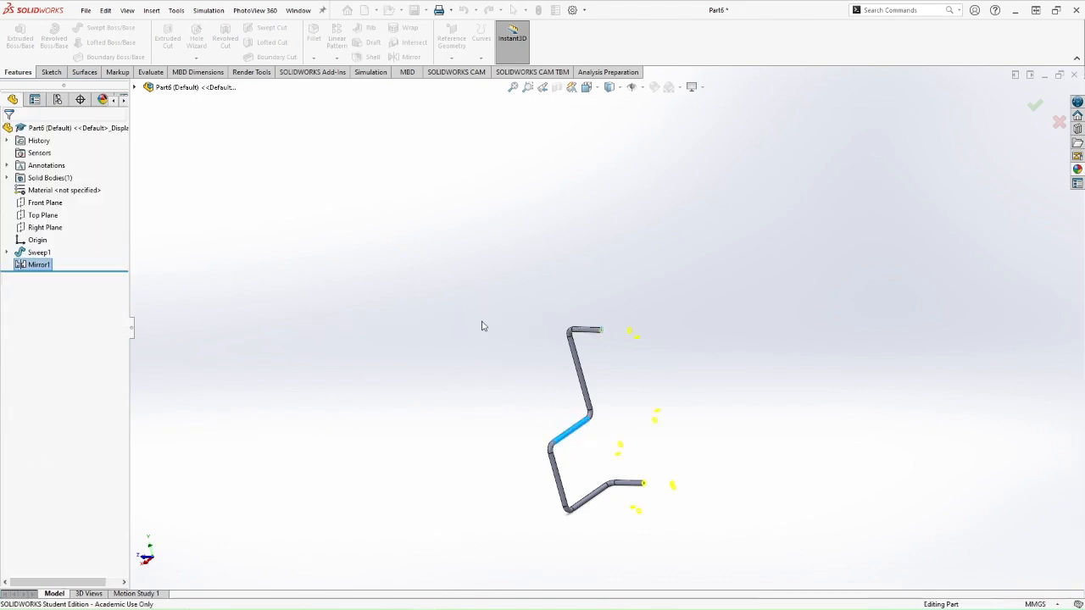
Create a reference plane from the circular edge where the far seat tube meets its front bend.
{"action": "middle_click_drag", "start_coordinate": [462, 450], "coordinate": [565, 435]}
{"action": "scroll", "coordinate": [678, 510], "scroll_direction": "up", "scroll_amount": 3}
{"action": "scroll", "coordinate": [604, 411], "scroll_direction": "down", "scroll_amount": 7}
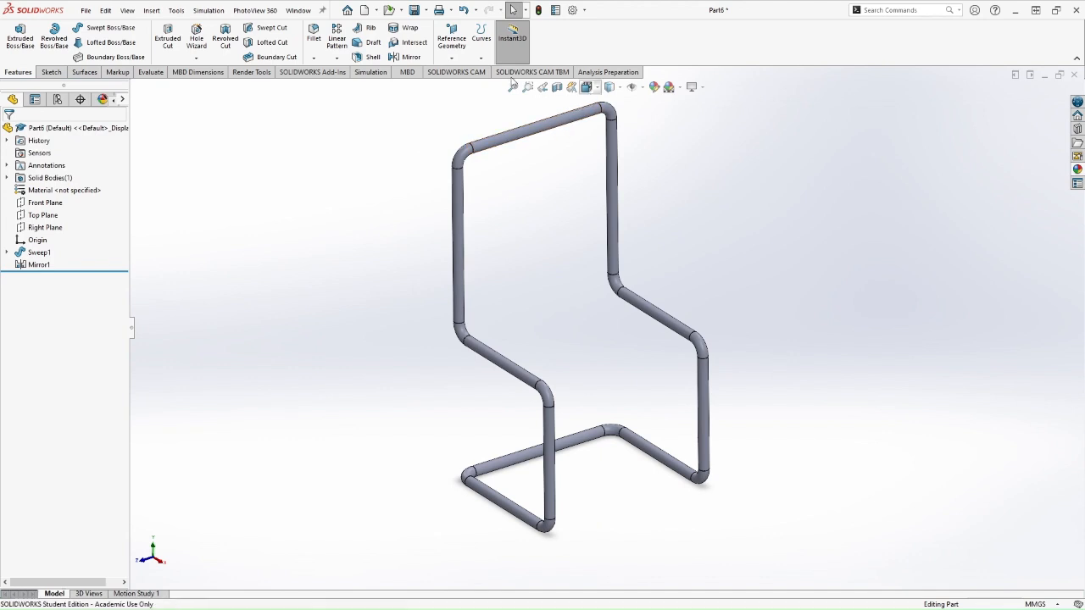
{"action": "left_click", "coordinate": [452, 57]}
{"action": "left_click", "coordinate": [461, 71]}
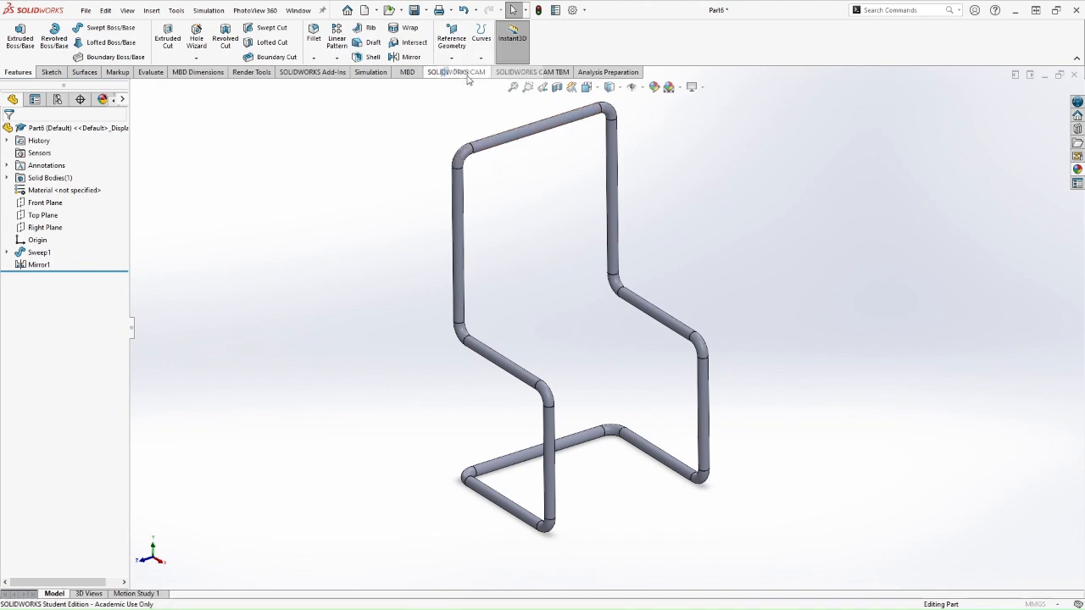
{"action": "left_click", "coordinate": [691, 341]}
{"action": "left_click", "coordinate": [9, 133]}
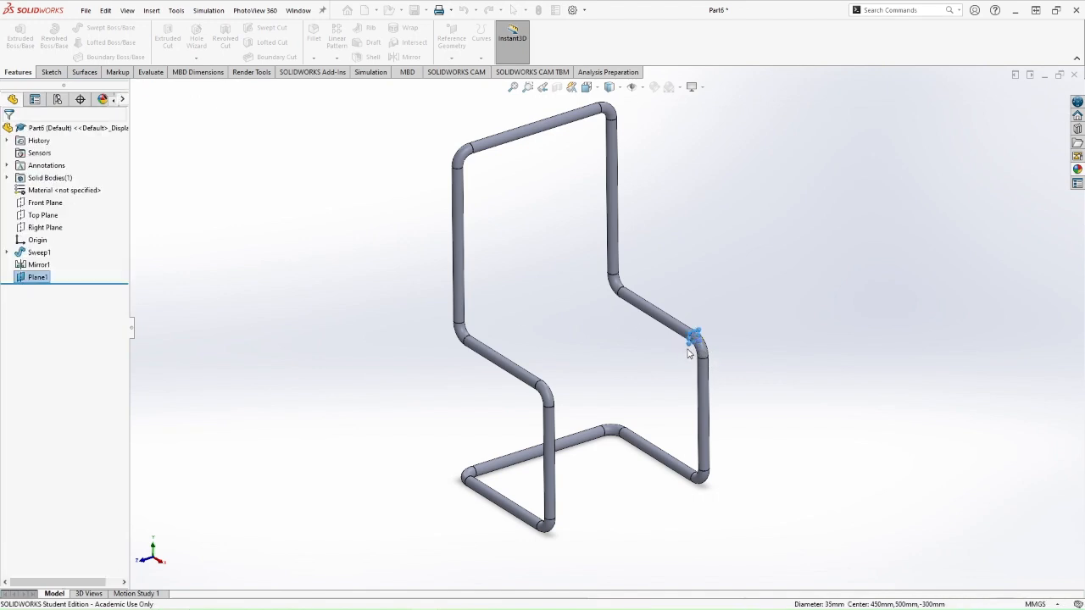
Stretch the new reference plane's outline across the seat to the opposite side tube.
{"action": "scroll", "coordinate": [689, 354], "scroll_direction": "down", "scroll_amount": 3}
{"action": "left_click_drag", "start_coordinate": [670, 341], "coordinate": [340, 484]}
{"action": "scroll", "coordinate": [454, 267], "scroll_direction": "up", "scroll_amount": 6}
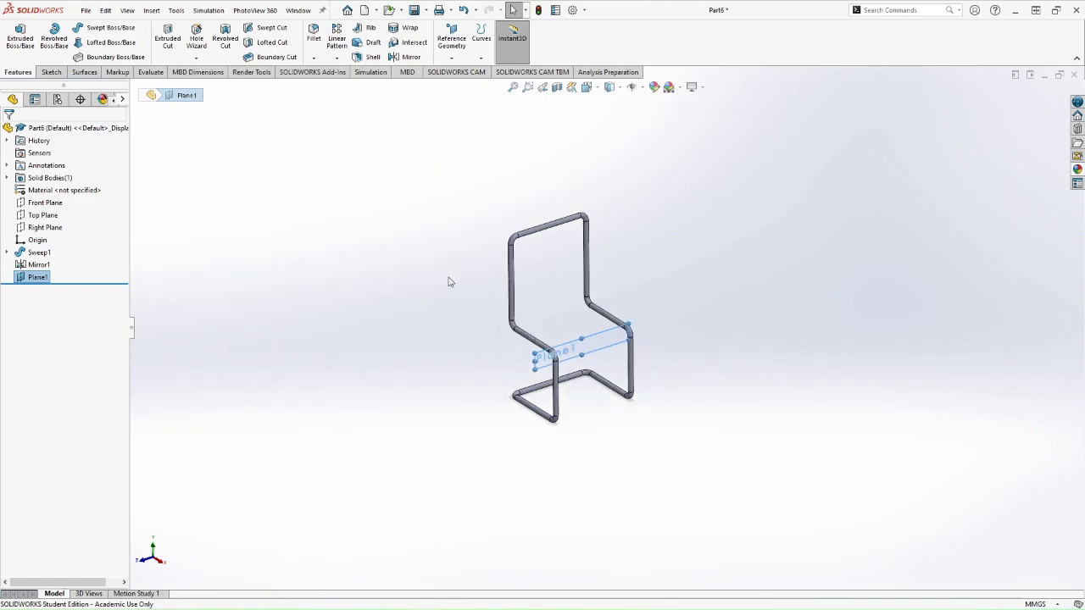
Start an extruded boss sketch on the seat reference plane and offset the right-hand tube's circular edge outward by 1 mm.
{"action": "scroll", "coordinate": [620, 361], "scroll_direction": "down", "scroll_amount": 2}
{"action": "left_click", "coordinate": [18, 38]}
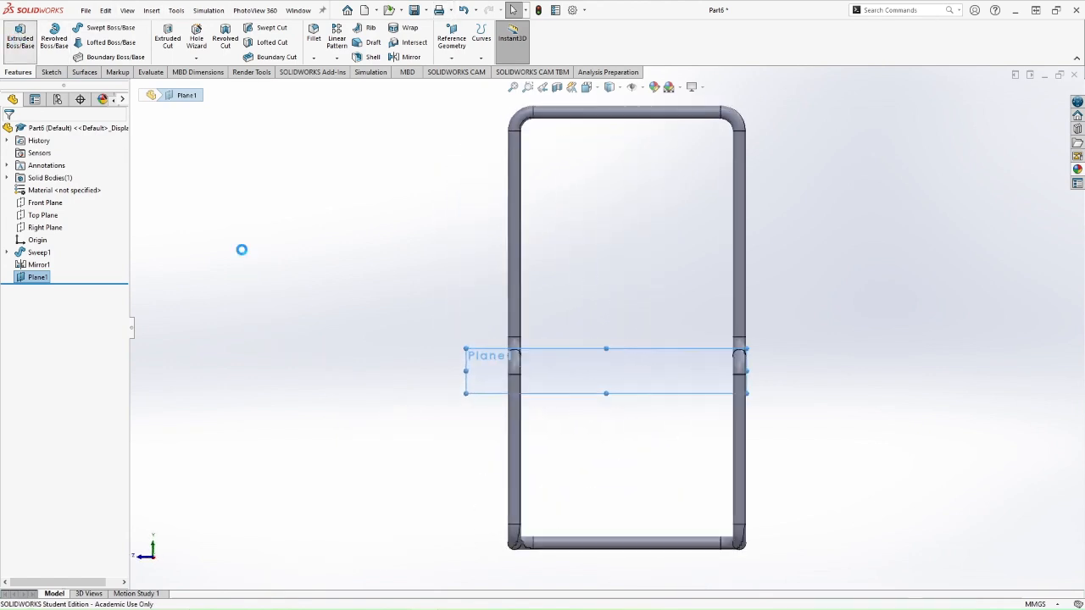
{"action": "scroll", "coordinate": [734, 364], "scroll_direction": "up", "scroll_amount": 4}
{"action": "scroll", "coordinate": [655, 343], "scroll_direction": "down", "scroll_amount": 5}
{"action": "scroll", "coordinate": [655, 343], "scroll_direction": "down", "scroll_amount": 3}
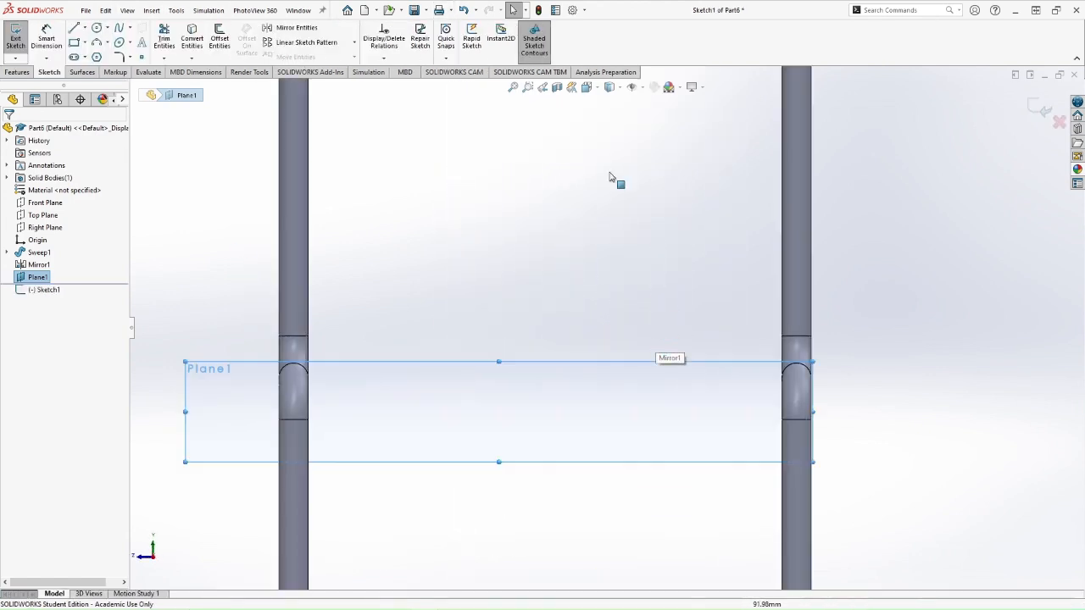
{"action": "left_click", "coordinate": [219, 39]}
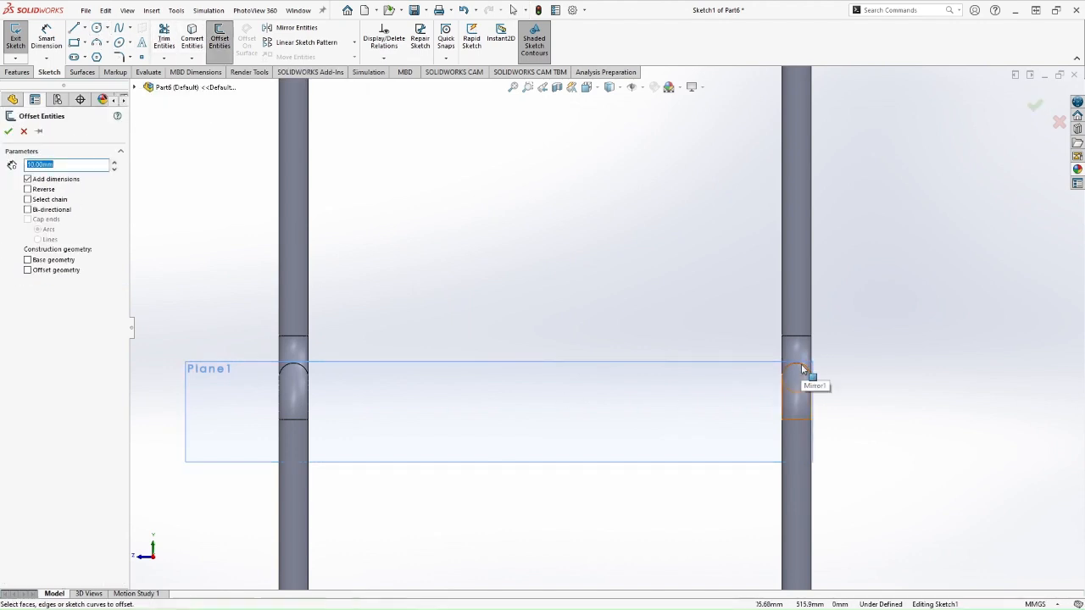
{"action": "left_click", "coordinate": [797, 373]}
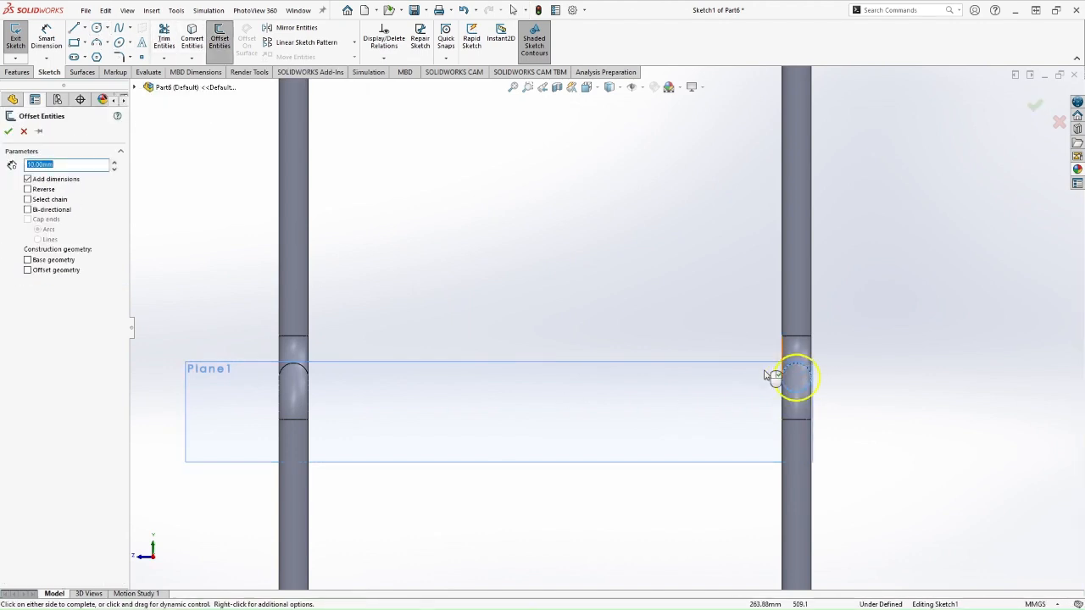
{"action": "left_click", "coordinate": [271, 251]}
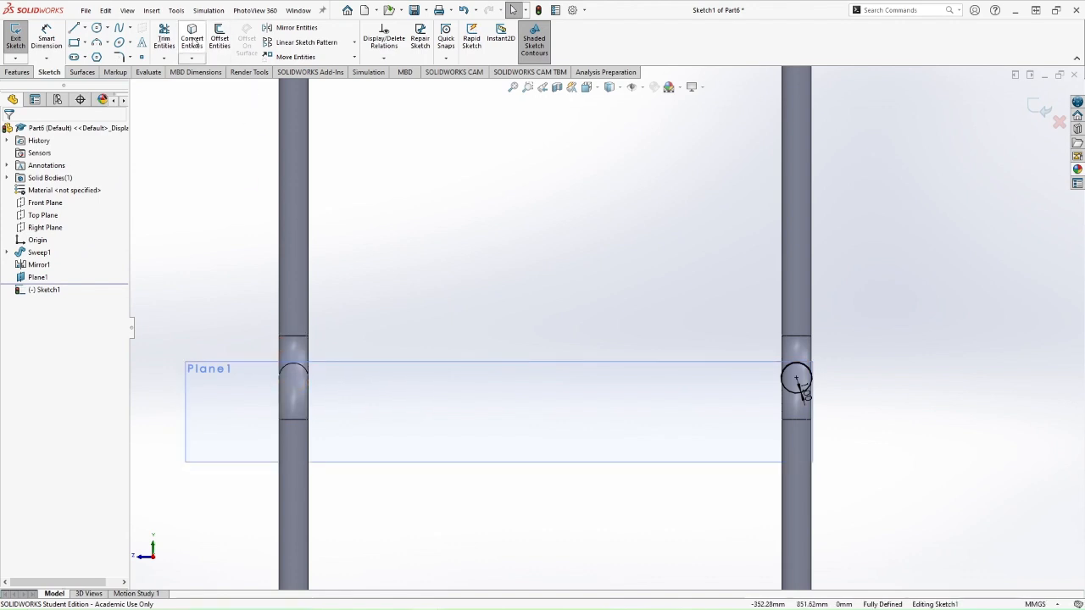
Offset the left-hand seat tube's circular edge outward by 1 mm in the same sketch.
{"action": "left_click", "coordinate": [218, 41]}
{"action": "left_click", "coordinate": [301, 365]}
{"action": "left_click", "coordinate": [9, 131]}
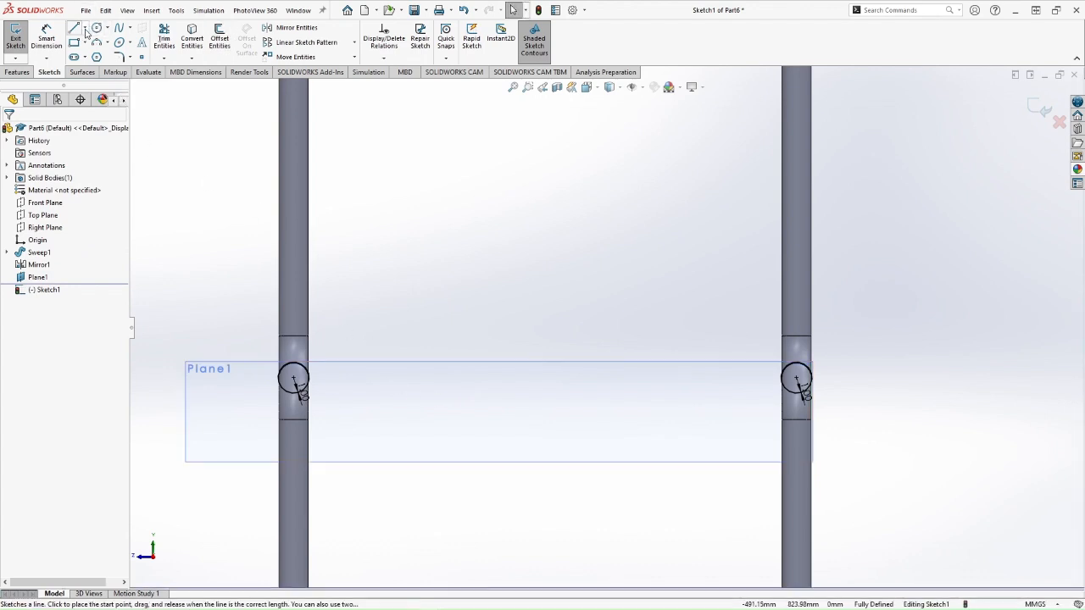
Draw a horizontal centerline through both offset circles, reaching their outer edges.
{"action": "left_click", "coordinate": [84, 29]}
{"action": "left_click", "coordinate": [91, 57]}
{"action": "left_click", "coordinate": [294, 379]}
{"action": "left_click", "coordinate": [797, 379]}
{"action": "key", "text": "Escape"}
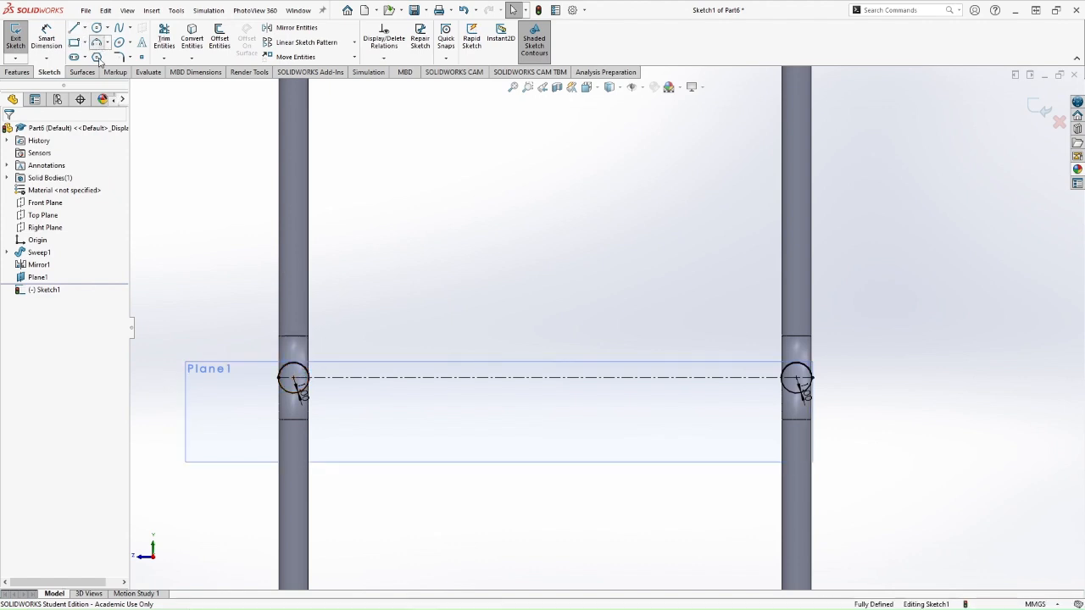
Sketch a shallow downward-sagging three-point arc between the upper parts of the two offset circles, with a radius of about 5463 mm.
{"action": "left_click", "coordinate": [98, 43]}
{"action": "left_click", "coordinate": [305, 375]}
{"action": "left_click", "coordinate": [790, 368]}
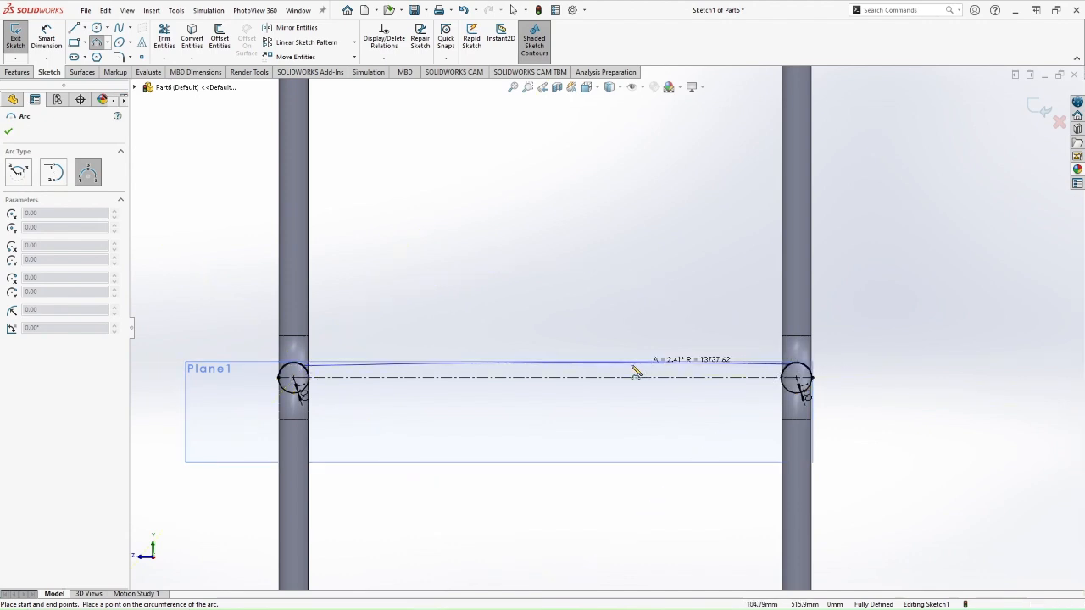
{"action": "left_click", "coordinate": [599, 379]}
{"action": "key", "text": "Escape"}
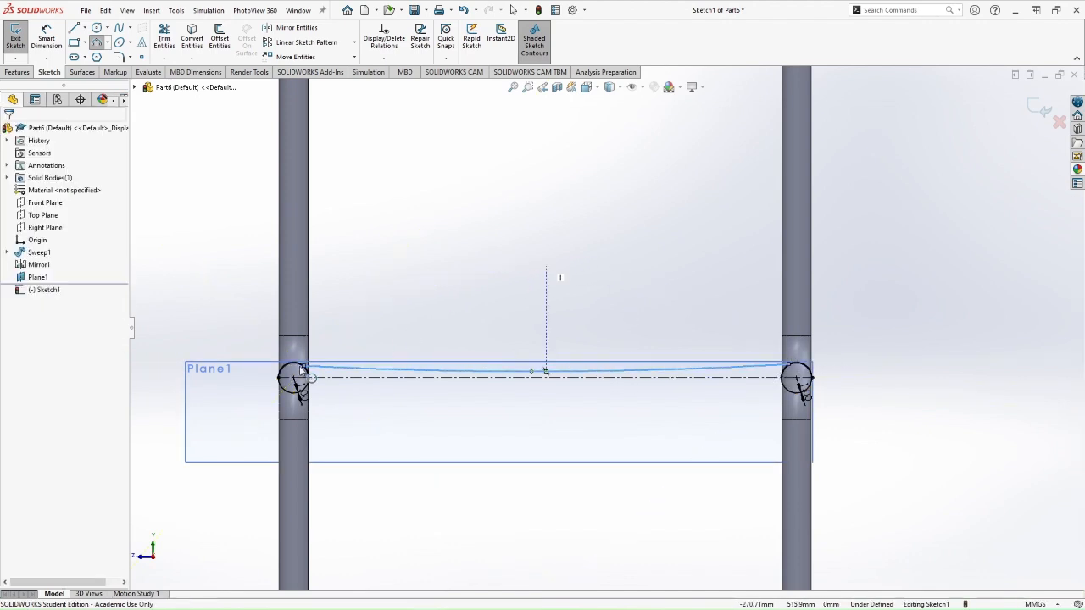
Trim both offset circles down to their outer upper arcs between the centerline and the seat arc's ends.
{"action": "key", "text": "f"}
{"action": "scroll", "coordinate": [625, 344], "scroll_direction": "down", "scroll_amount": 5}
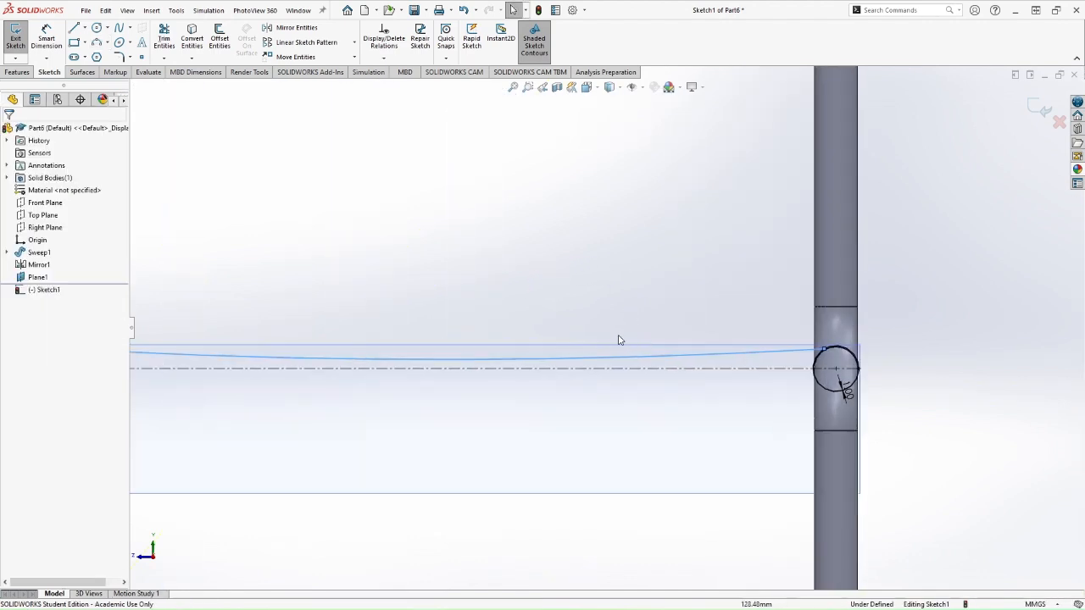
{"action": "scroll", "coordinate": [609, 341], "scroll_direction": "up", "scroll_amount": 2}
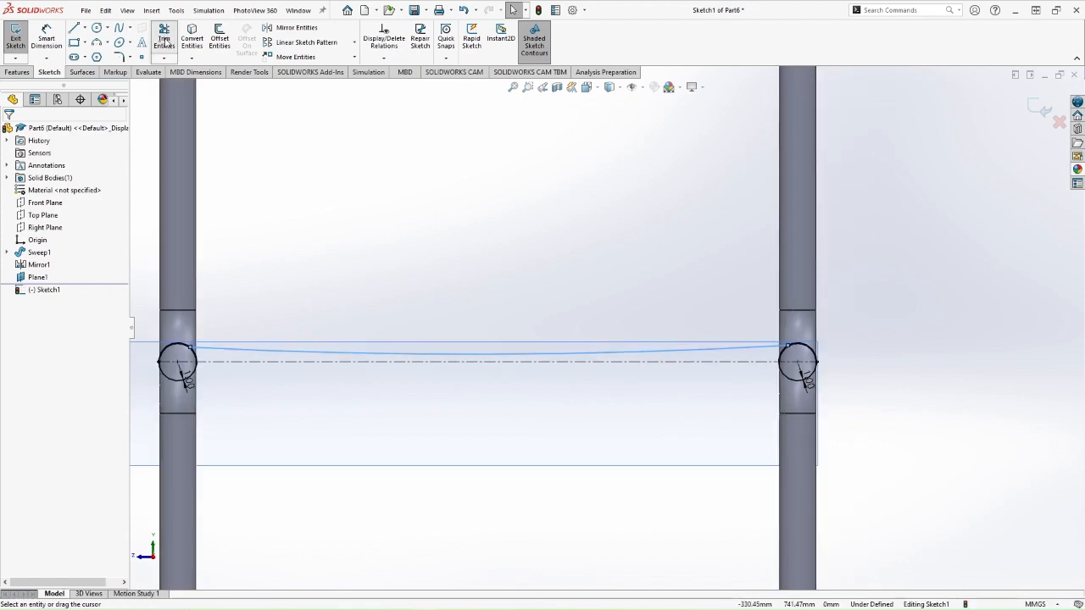
{"action": "left_click", "coordinate": [164, 37]}
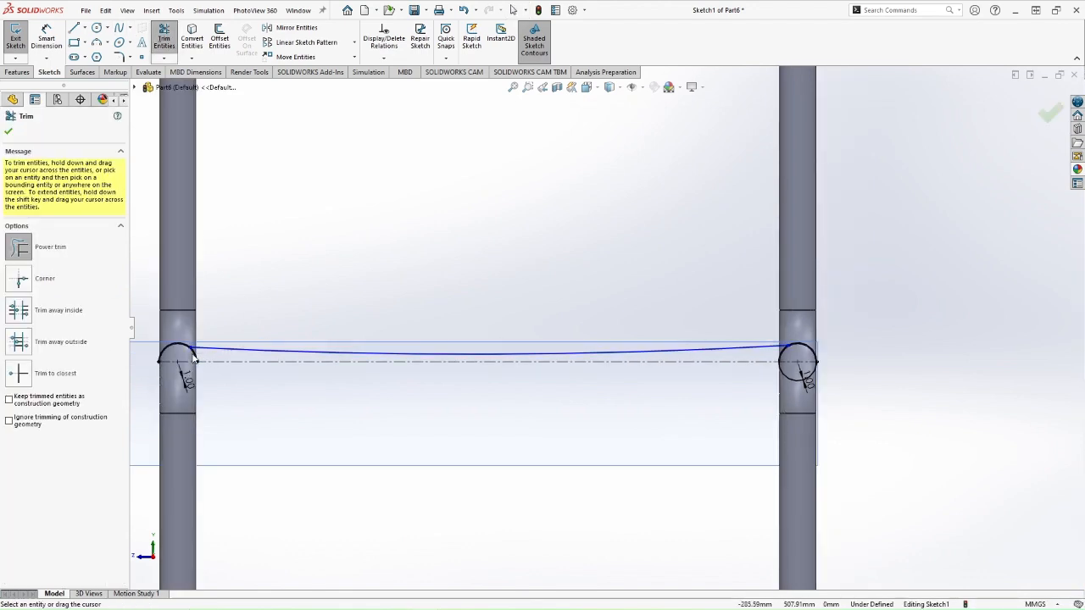
{"action": "left_click_drag", "start_coordinate": [794, 381], "coordinate": [781, 382]}
{"action": "key", "text": "Escape"}
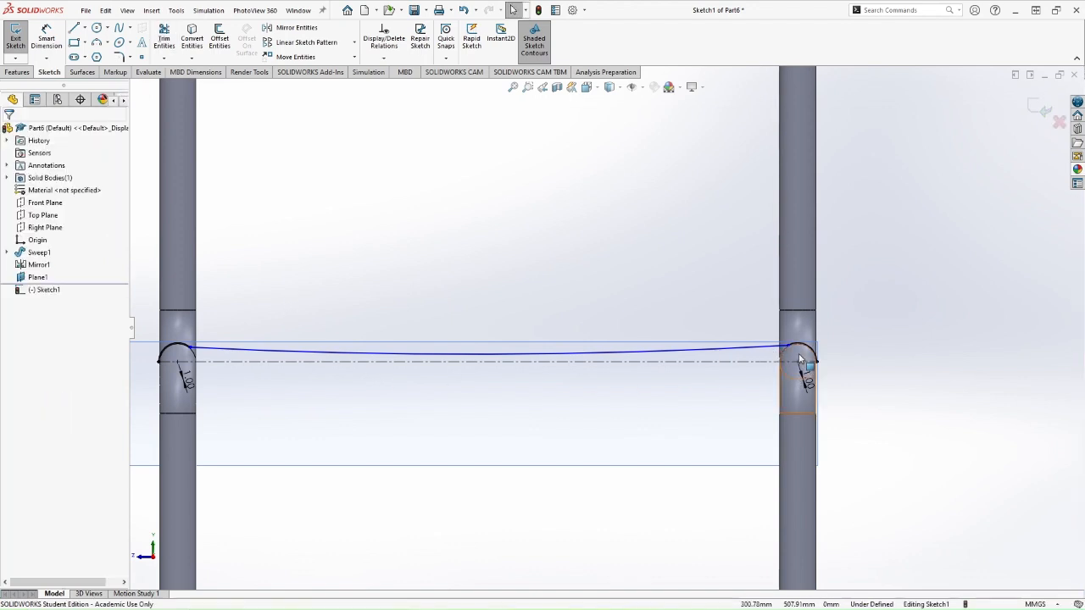
Make the long seat arc tangent to the trimmed arc over the right-hand tube.
{"action": "scroll", "coordinate": [796, 354], "scroll_direction": "up", "scroll_amount": 3}
{"action": "scroll", "coordinate": [687, 354], "scroll_direction": "down", "scroll_amount": 4}
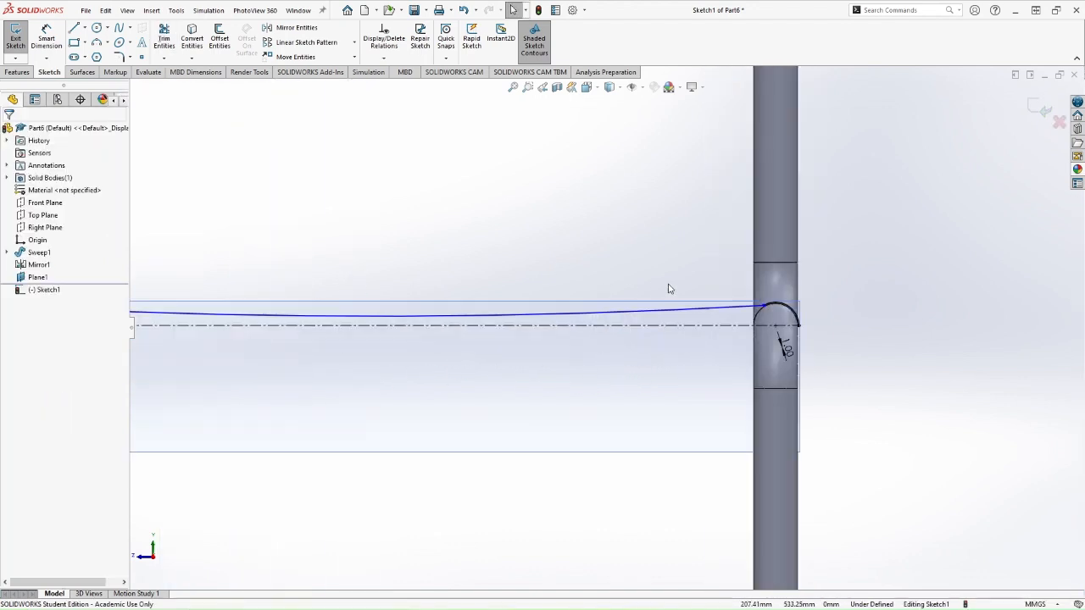
{"action": "left_click", "coordinate": [772, 311]}
{"action": "key", "text": "super+space"}
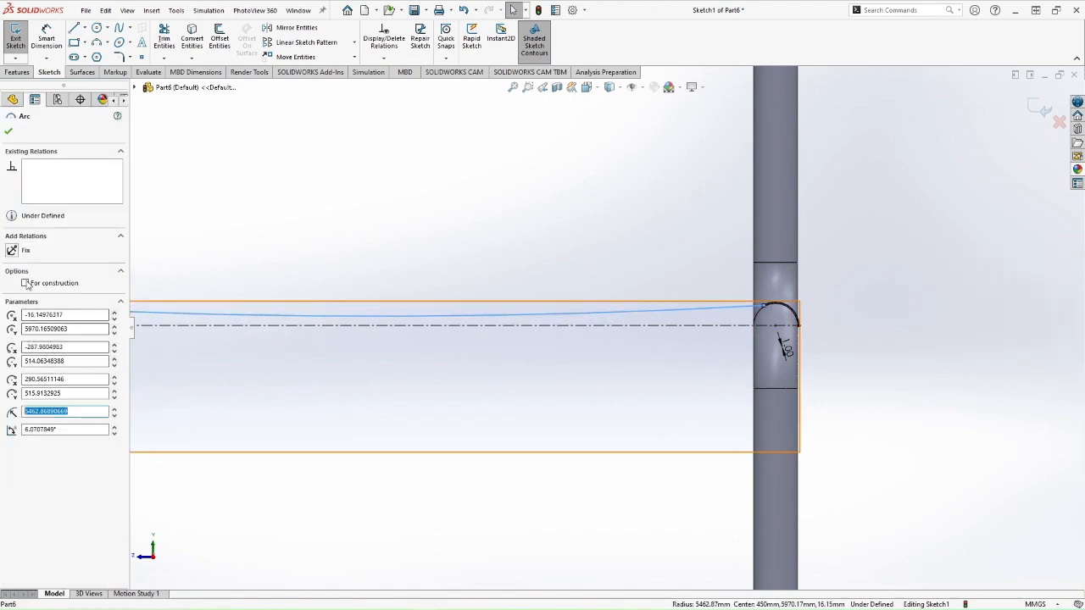
{"action": "left_click", "coordinate": [774, 307], "text": "ctrl"}
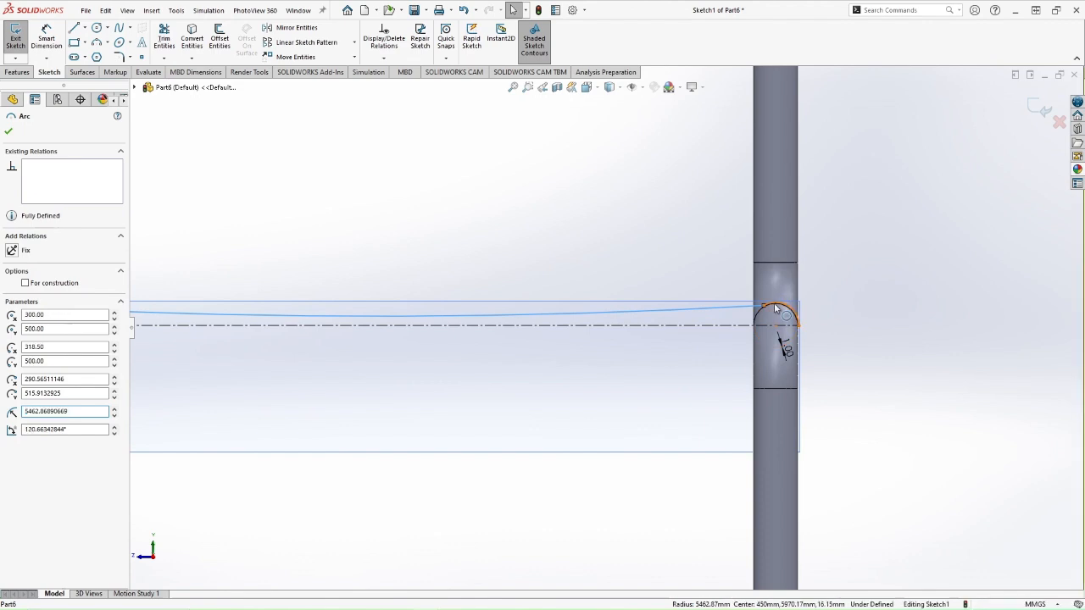
{"action": "left_click", "coordinate": [14, 328]}
Make the long seat arc tangent to the trimmed arc over the left-hand tube.
{"action": "scroll", "coordinate": [543, 271], "scroll_direction": "up", "scroll_amount": 4}
{"action": "scroll", "coordinate": [490, 293], "scroll_direction": "down", "scroll_amount": 6}
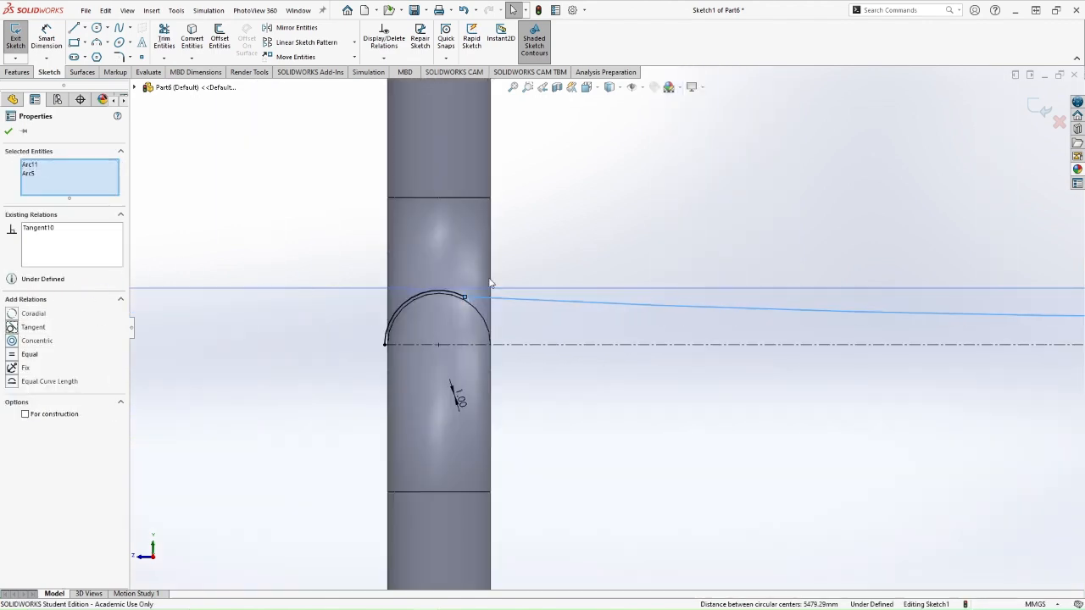
{"action": "left_click", "coordinate": [460, 295]}
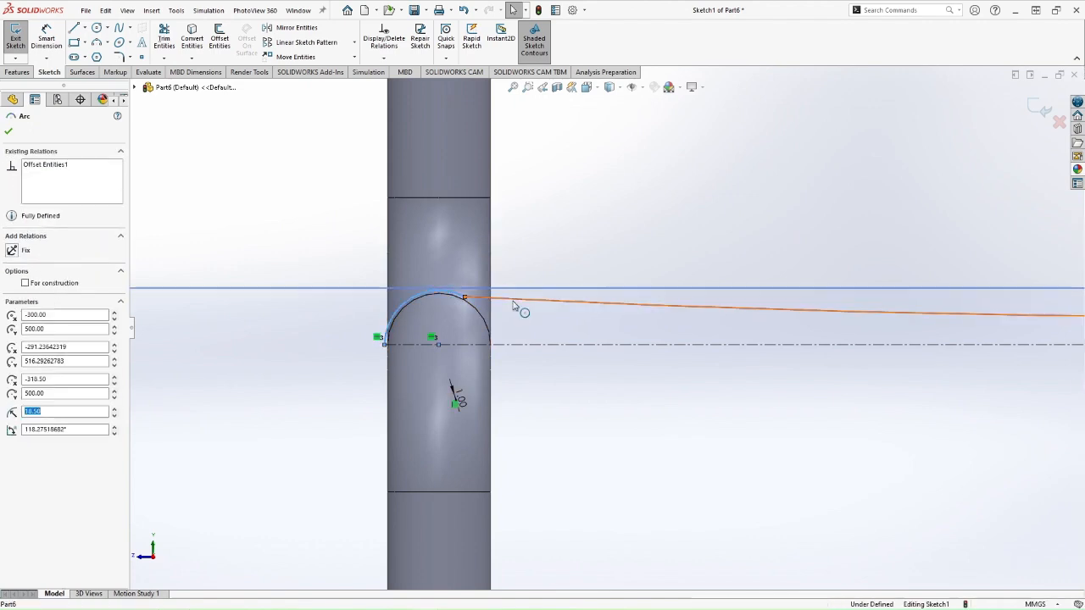
{"action": "left_click", "coordinate": [512, 299], "text": "ctrl"}
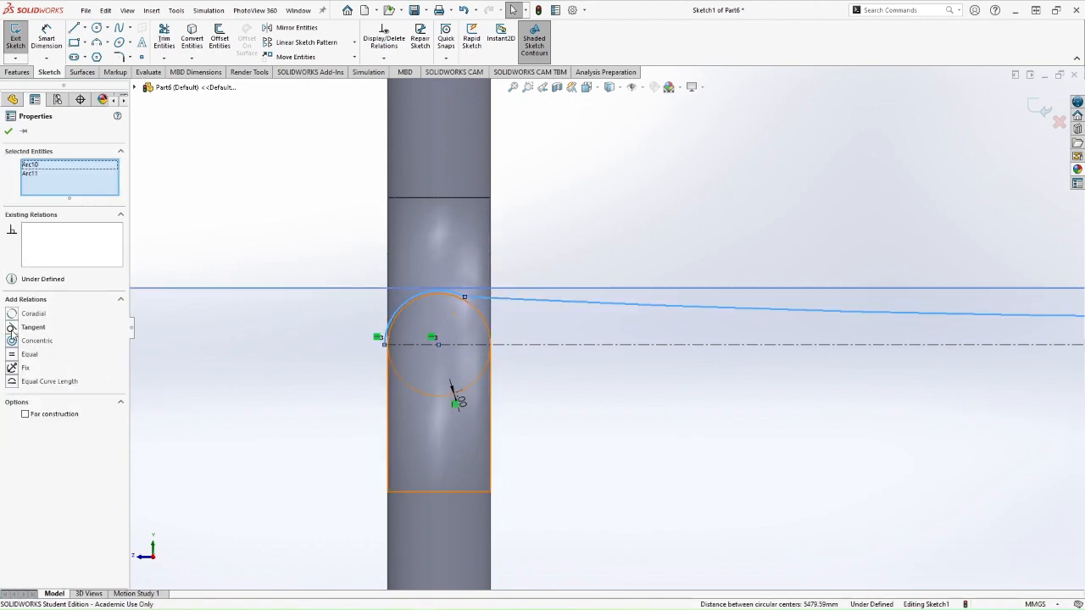
{"action": "left_click", "coordinate": [12, 329]}
{"action": "left_click", "coordinate": [8, 131]}
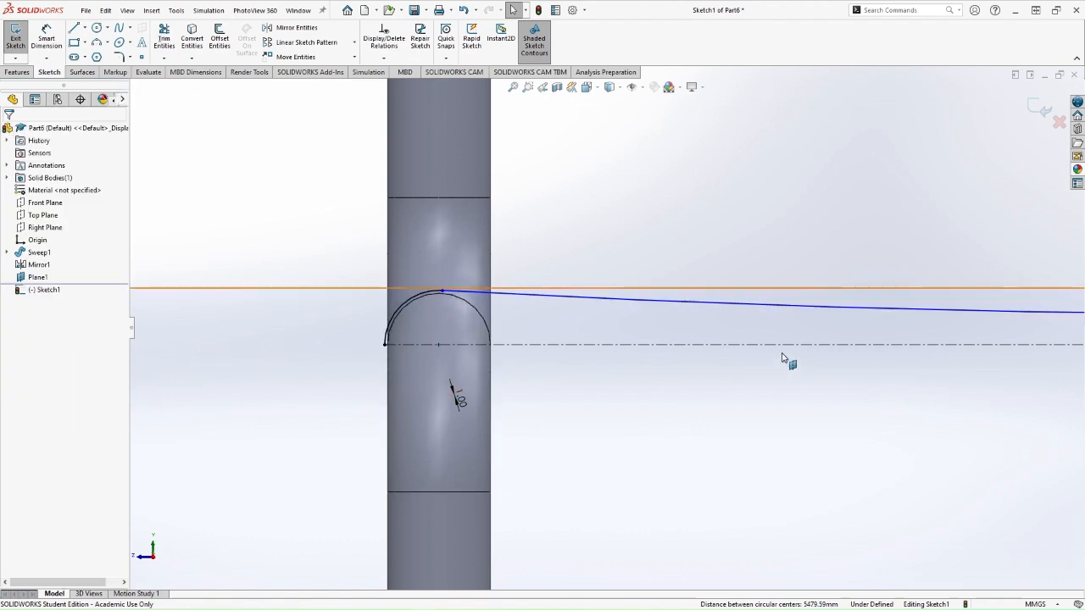
Dimension the long seat arc with a radius of 6000 mm.
{"action": "scroll", "coordinate": [787, 363], "scroll_direction": "up", "scroll_amount": 3}
{"action": "middle_click_drag", "start_coordinate": [913, 266], "coordinate": [715, 297], "text": "ctrl"}
{"action": "left_click", "coordinate": [55, 39]}
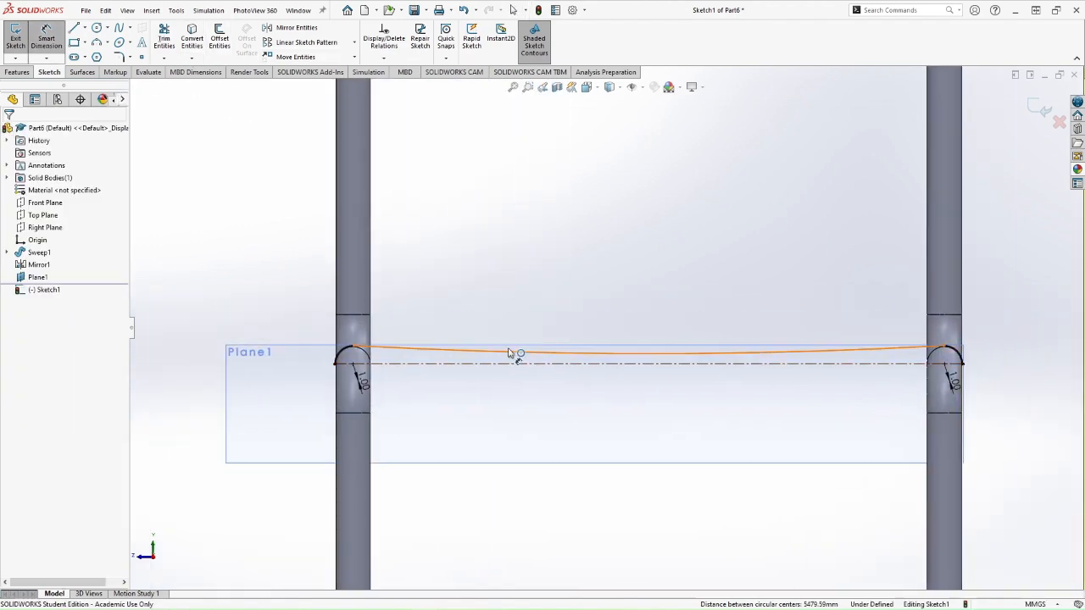
{"action": "left_click", "coordinate": [511, 351]}
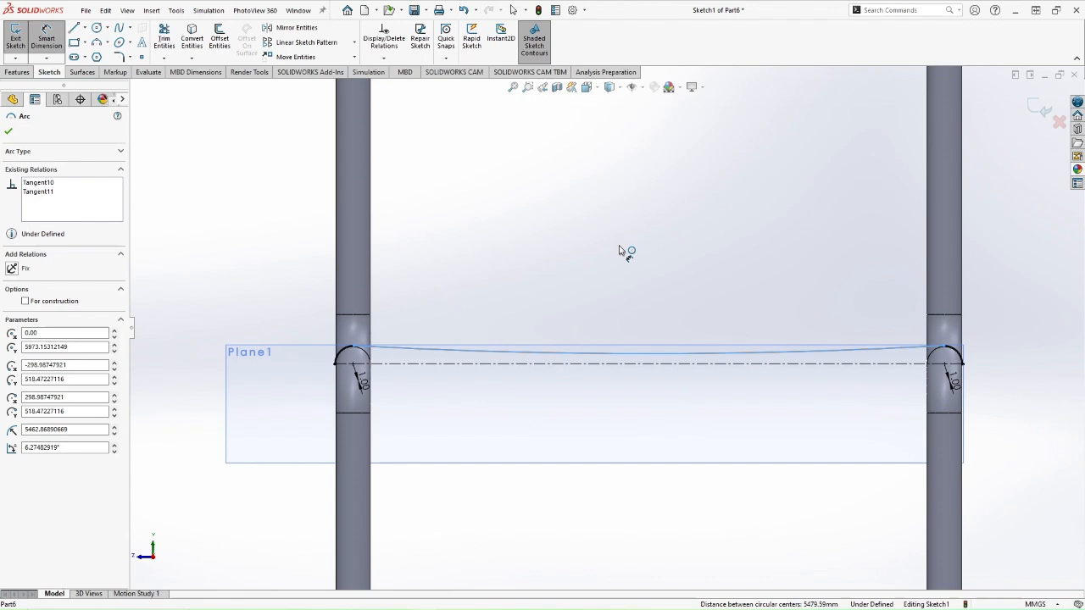
{"action": "left_click", "coordinate": [678, 273]}
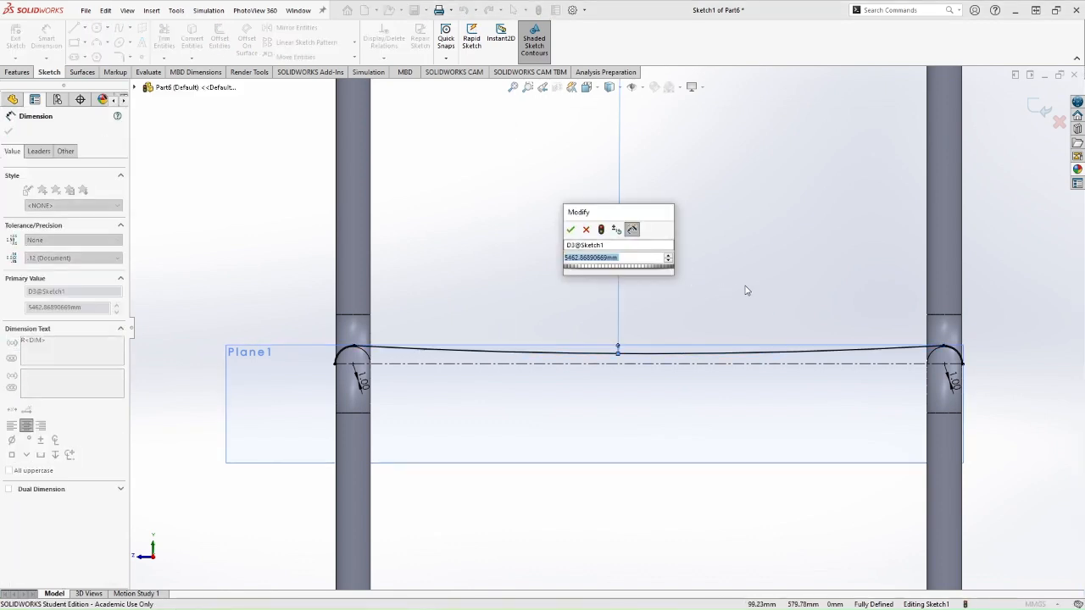
{"action": "type", "text": "6000"}
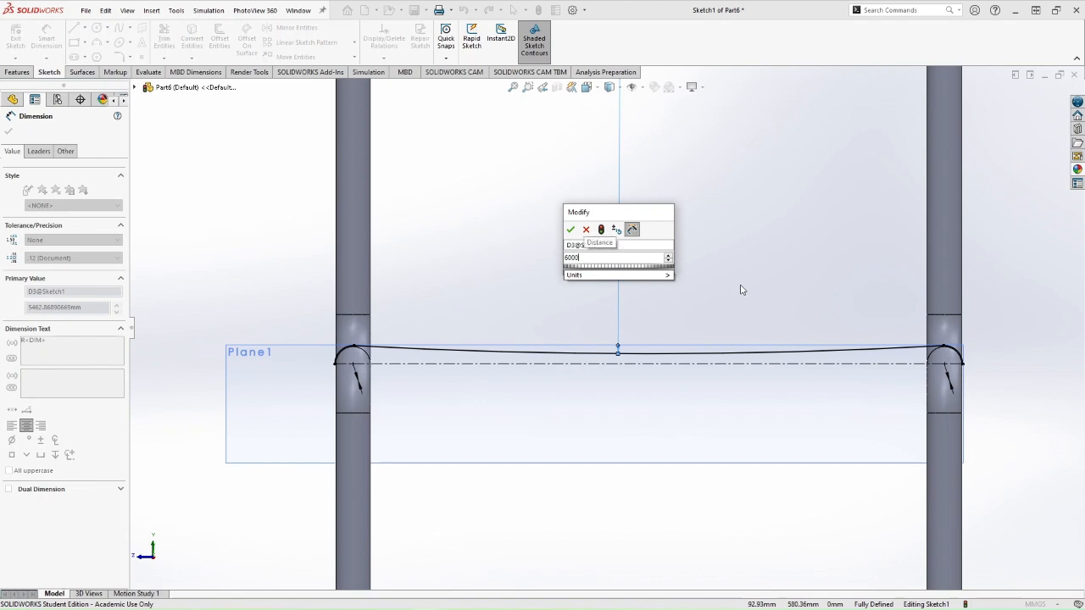
{"action": "key", "text": "Return"}
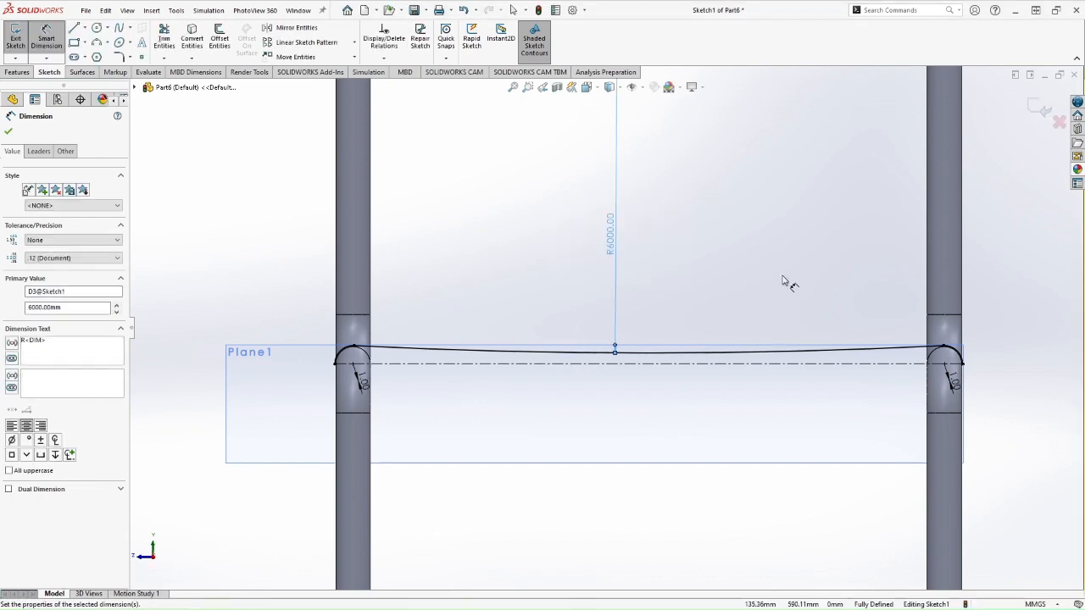
Change the long seat arc's radius to 5000 mm and finish the seat profile sketch.
{"action": "double_click", "coordinate": [611, 237]}
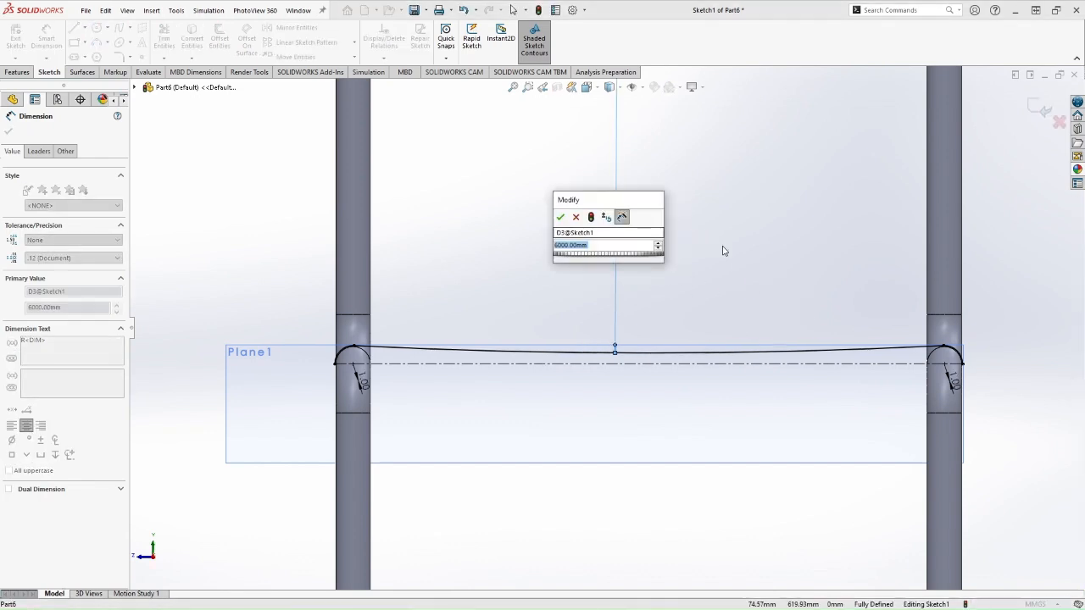
{"action": "type", "text": "5000"}
{"action": "key", "text": "Return"}
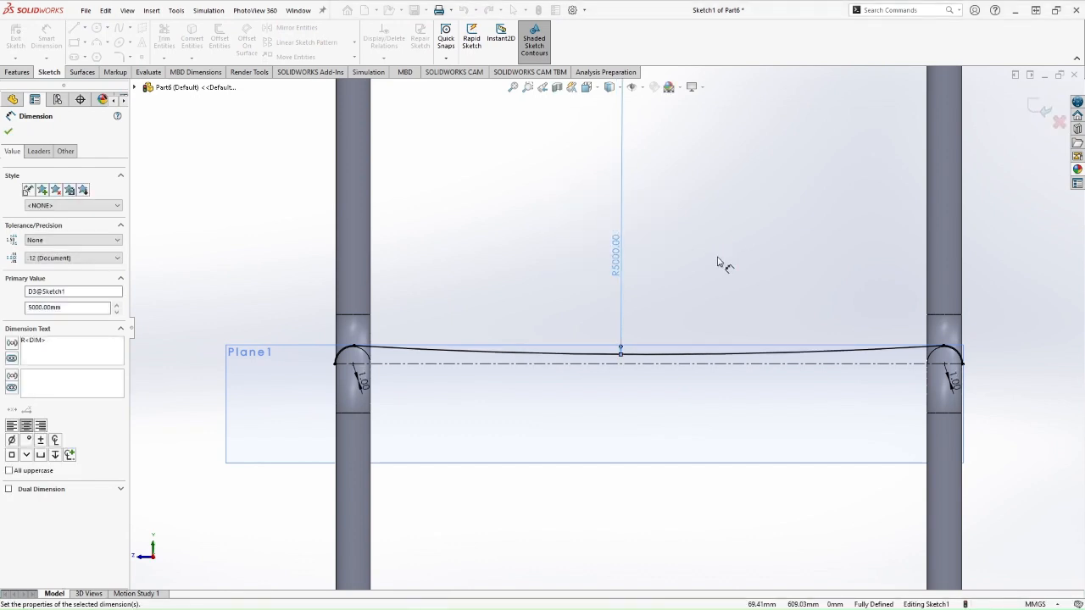
{"action": "left_click", "coordinate": [719, 263]}
{"action": "left_click", "coordinate": [1031, 108]}
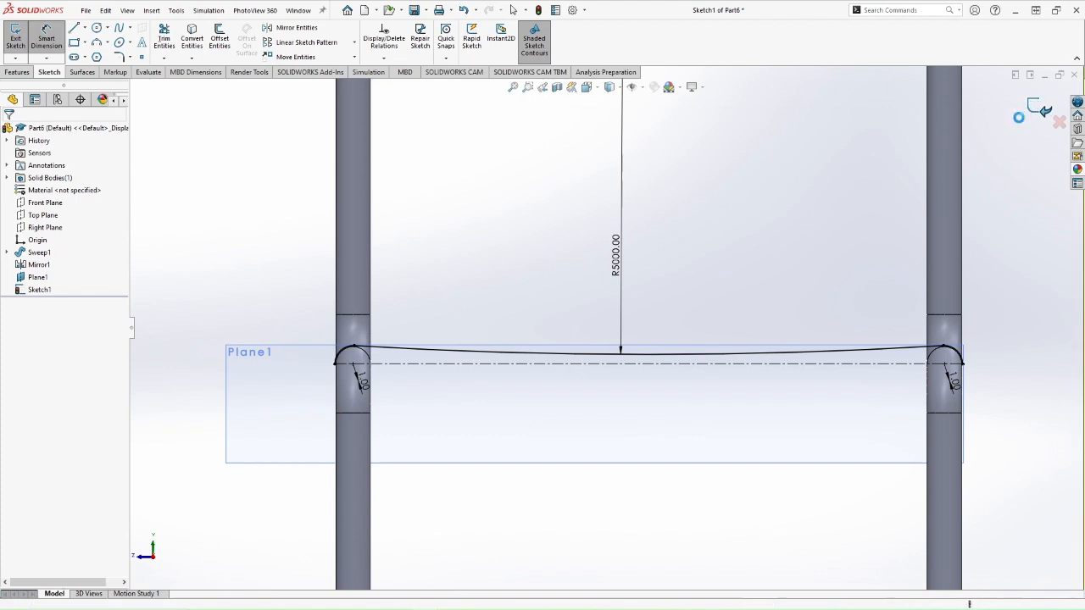
Set the thin-feature thickness of the seat extrusion to 4 mm.
{"action": "key", "text": "f"}
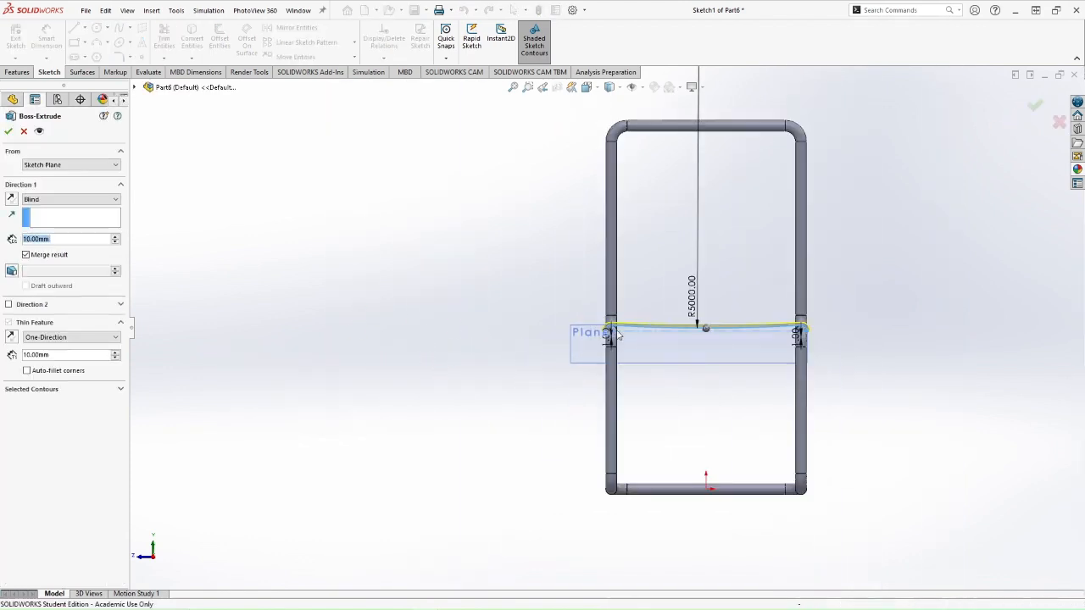
{"action": "scroll", "coordinate": [623, 329], "scroll_direction": "down", "scroll_amount": 8}
{"action": "middle_click_drag", "start_coordinate": [460, 291], "coordinate": [487, 330]}
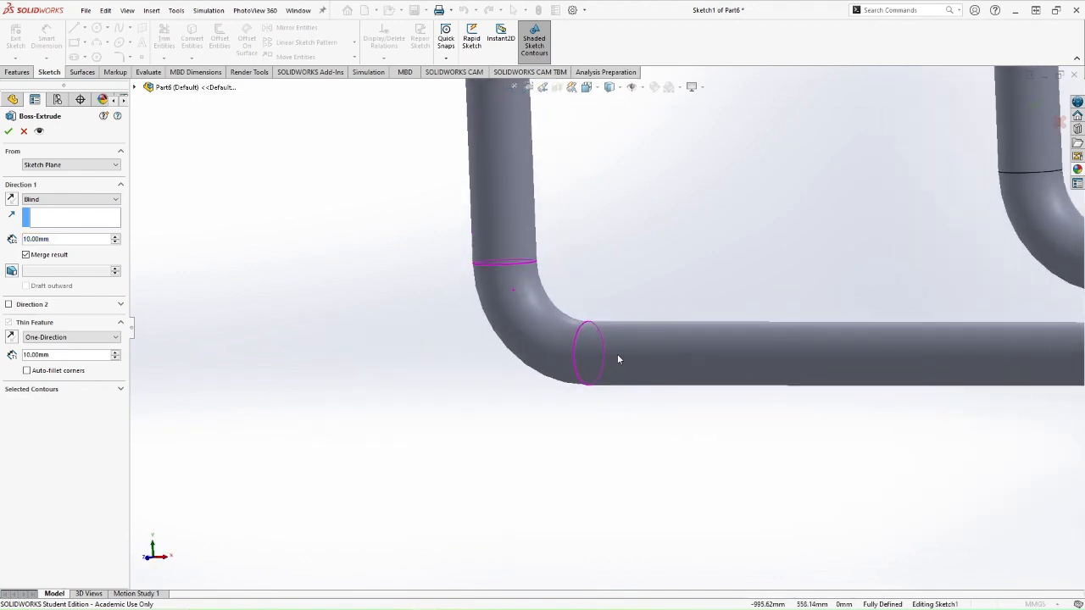
{"action": "scroll", "coordinate": [618, 360], "scroll_direction": "up", "scroll_amount": 5}
{"action": "left_click", "coordinate": [73, 355]}
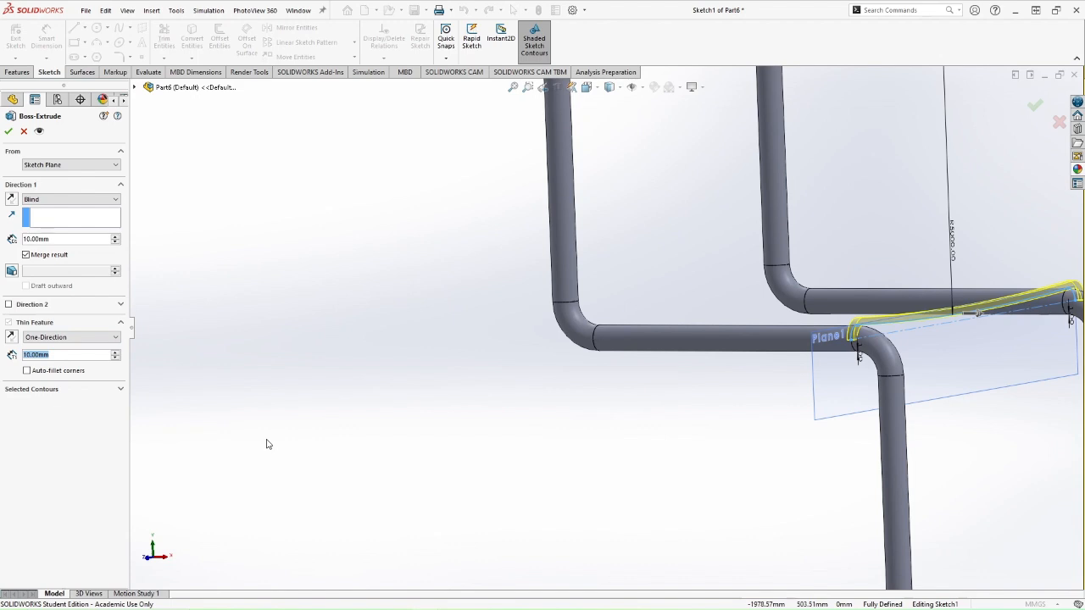
{"action": "type", "text": "4"}
{"action": "key", "text": "Return"}
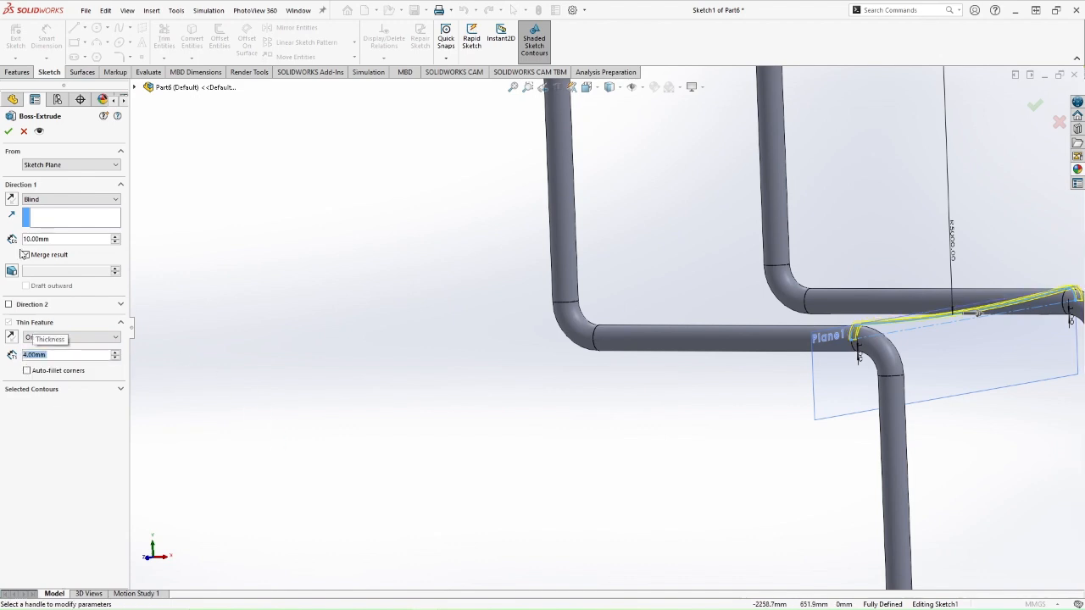
Reverse the seat extrusion toward the backrest, set its depth to 400 mm and create the thin seat.
{"action": "left_click", "coordinate": [11, 201]}
{"action": "middle_click_drag", "start_coordinate": [750, 344], "coordinate": [717, 413]}
{"action": "left_click_drag", "start_coordinate": [938, 261], "coordinate": [685, 232]}
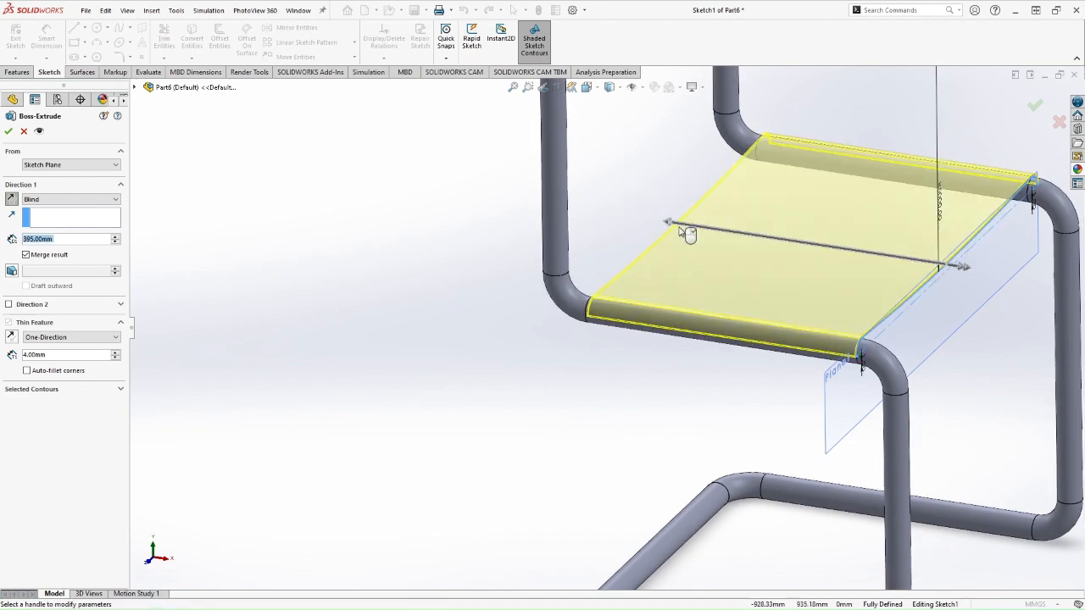
{"action": "type", "text": "400"}
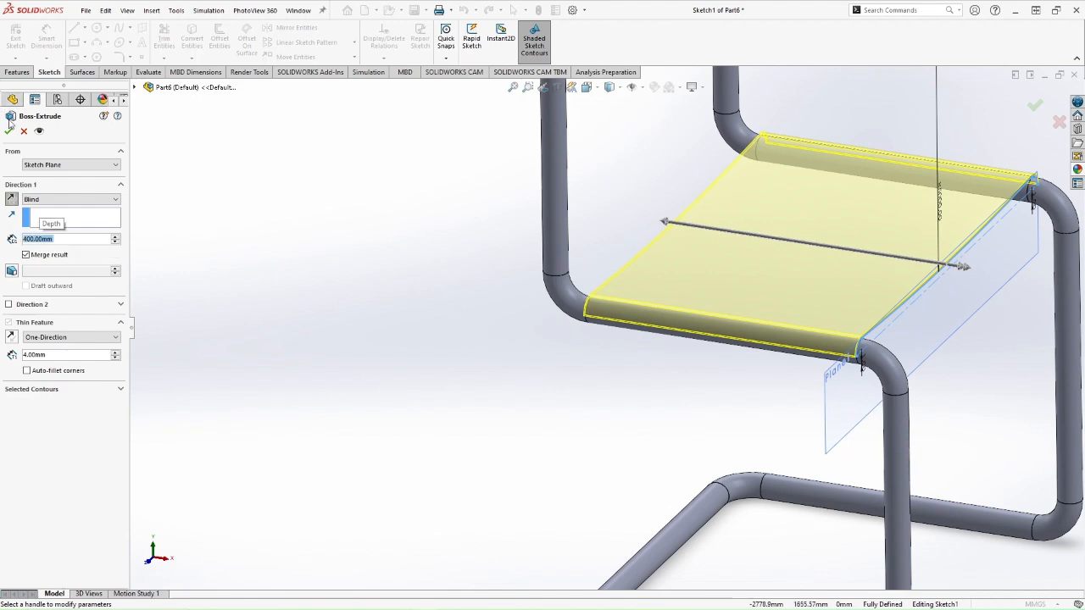
{"action": "left_click", "coordinate": [9, 132]}
{"action": "scroll", "coordinate": [636, 232], "scroll_direction": "up", "scroll_amount": 6}
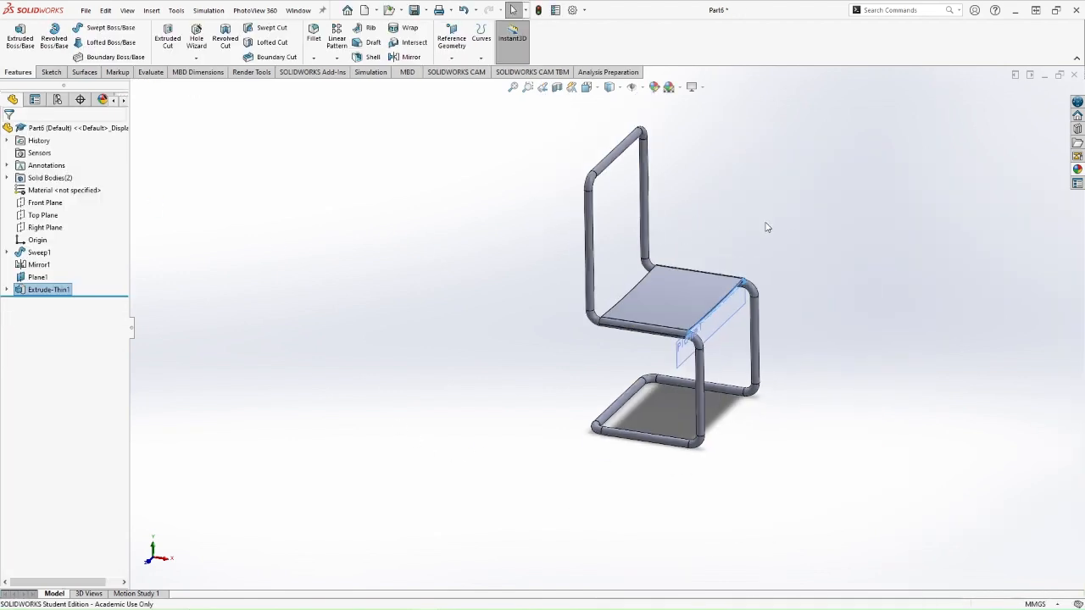
{"action": "left_click", "coordinate": [766, 227]}
{"action": "middle_click_drag", "start_coordinate": [798, 374], "coordinate": [703, 311]}
{"action": "left_click", "coordinate": [695, 307]}
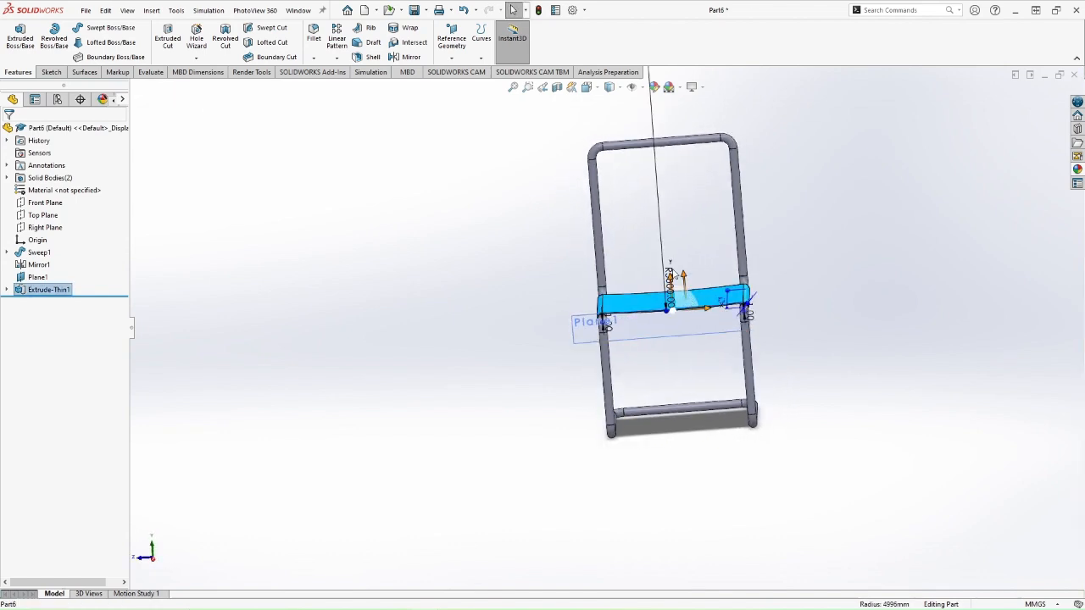
{"action": "left_click_drag", "start_coordinate": [681, 288], "coordinate": [681, 284]}
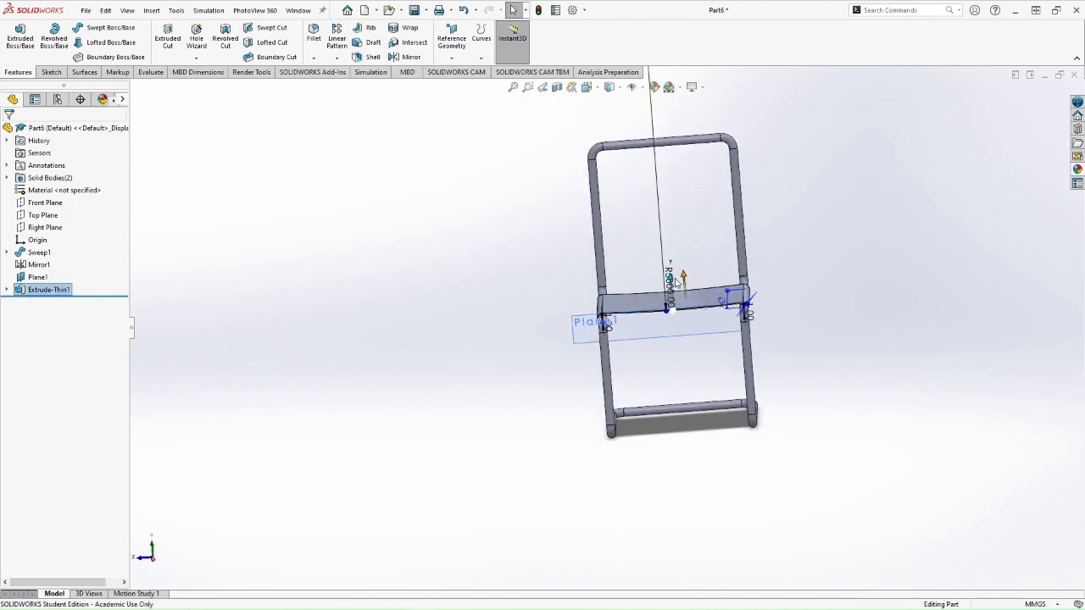
{"action": "left_click", "coordinate": [820, 272]}
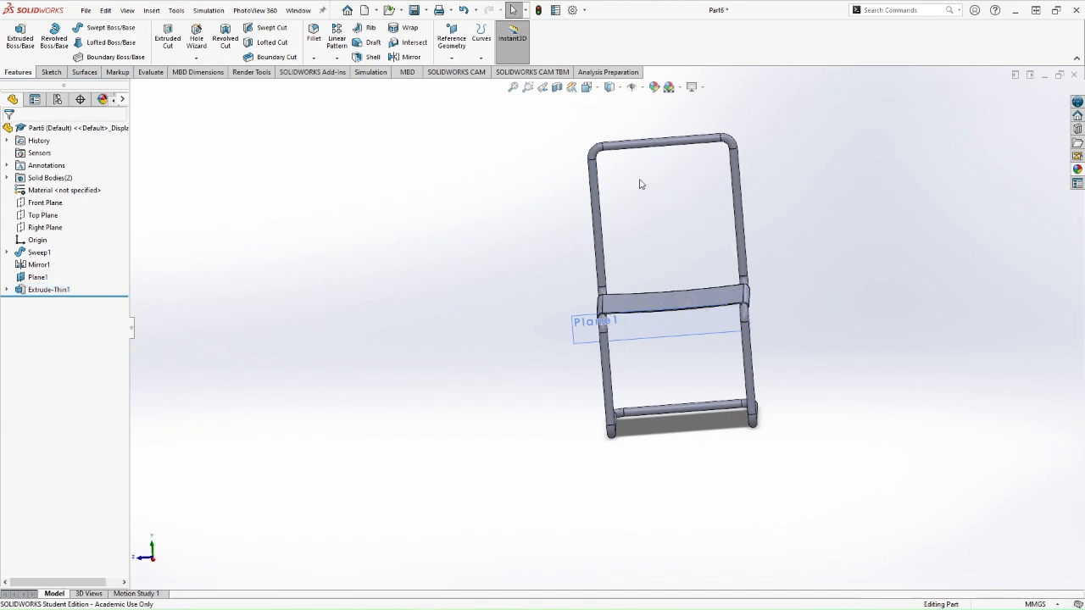
Create a reference plane on the circular edge below one upper backrest bend and stretch it across both upright tubes.
{"action": "middle_click_drag", "start_coordinate": [734, 168], "coordinate": [694, 237]}
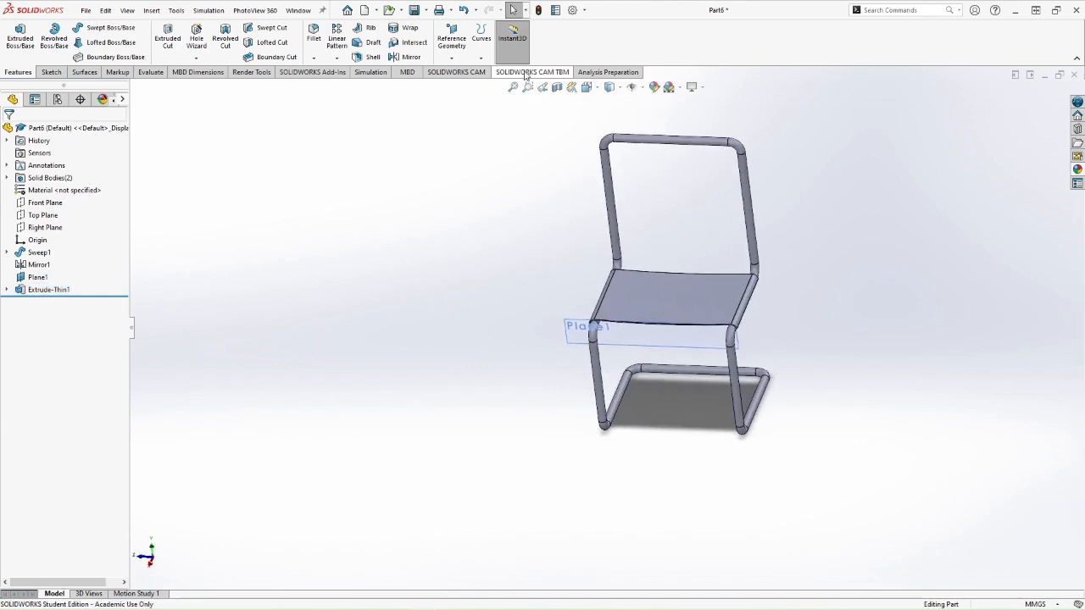
{"action": "left_click", "coordinate": [451, 43]}
{"action": "left_click", "coordinate": [465, 72]}
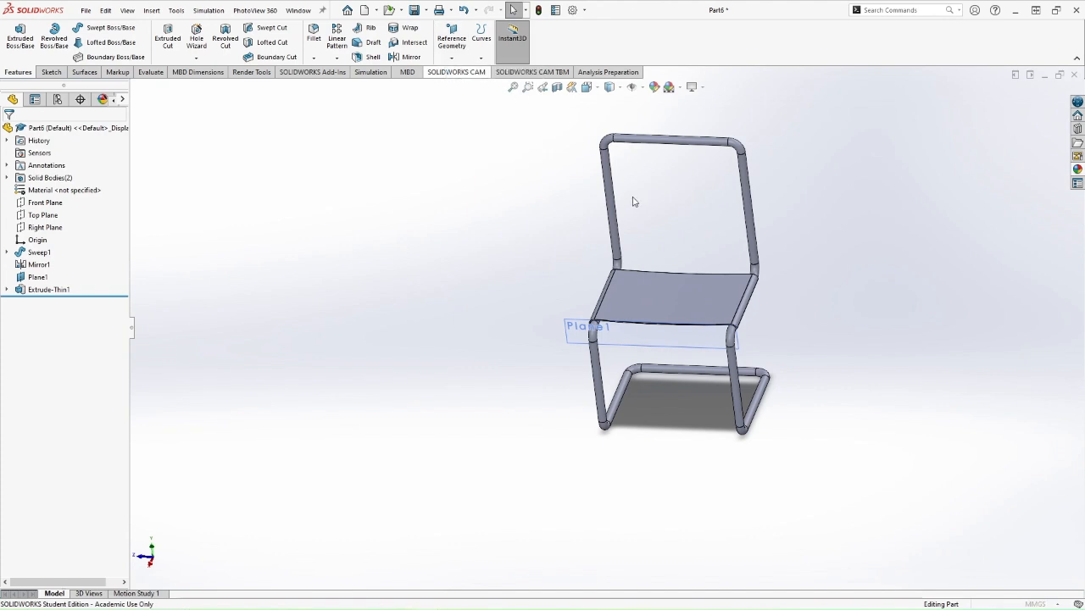
{"action": "left_click", "coordinate": [605, 151]}
{"action": "left_click", "coordinate": [9, 134]}
{"action": "scroll", "coordinate": [609, 158], "scroll_direction": "up", "scroll_amount": 1}
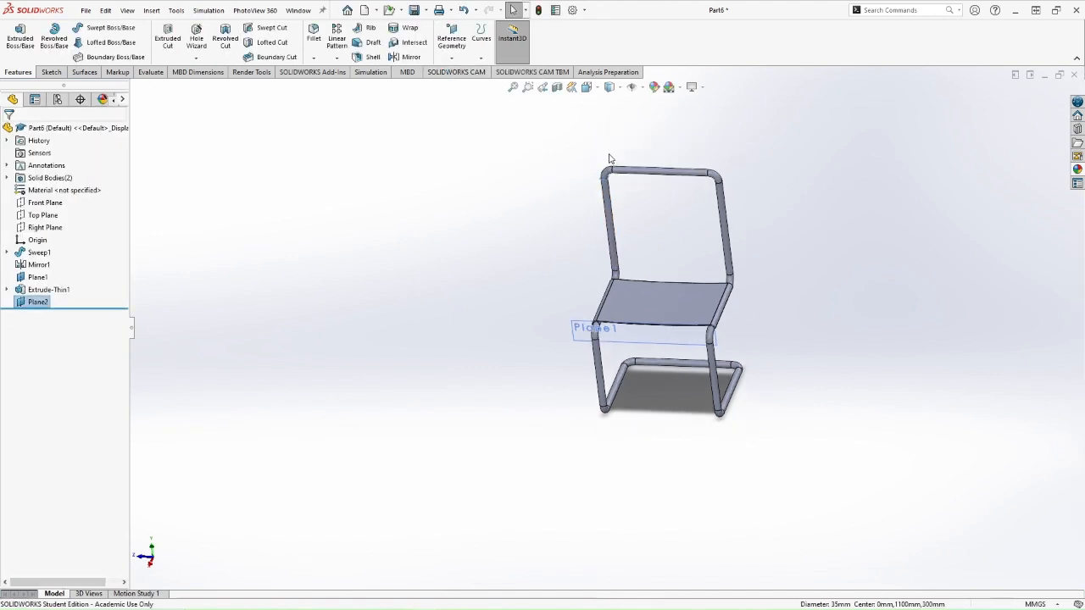
{"action": "scroll", "coordinate": [610, 208], "scroll_direction": "down", "scroll_amount": 5}
{"action": "left_click_drag", "start_coordinate": [600, 242], "coordinate": [1051, 289]}
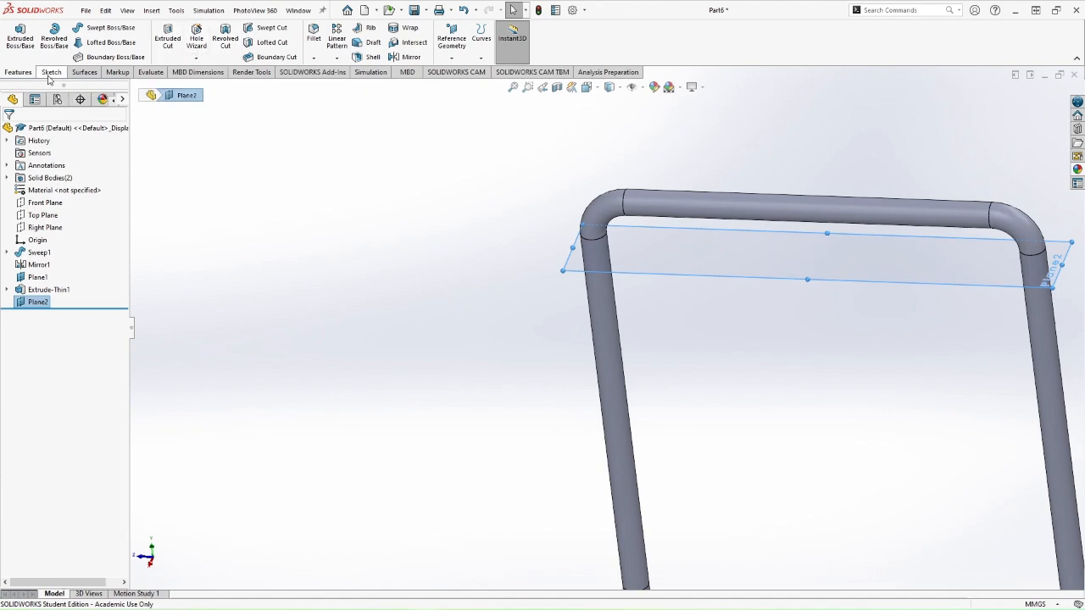
Start an extruded boss sketch on the new plane below the backrest's upper bends.
{"action": "left_click", "coordinate": [21, 40]}
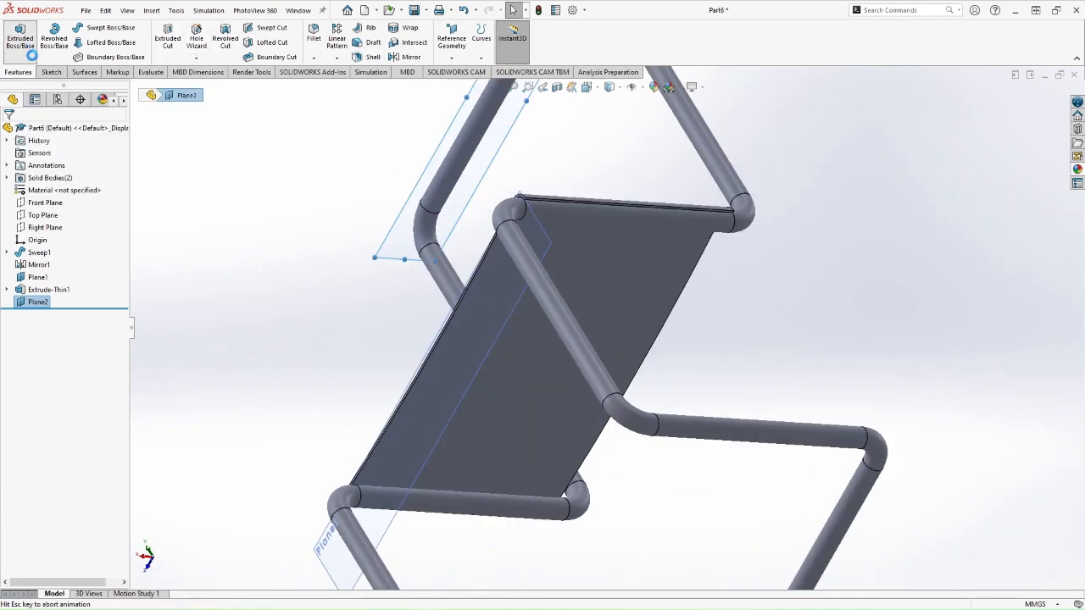
{"action": "mouse_move", "coordinate": [617, 365]}
{"action": "middle_mouse_down"}
{"action": "mouse_move", "coordinate": [733, 211]}
{"action": "mouse_move", "coordinate": [720, 436]}
{"action": "middle_mouse_up"}
{"action": "scroll", "coordinate": [763, 373], "scroll_direction": "up", "scroll_amount": 5}
{"action": "mouse_move", "coordinate": [741, 361]}
{"action": "middle_mouse_down"}
{"action": "mouse_move", "coordinate": [721, 452]}
{"action": "mouse_move", "coordinate": [874, 452]}
{"action": "mouse_move", "coordinate": [962, 310]}
{"action": "mouse_move", "coordinate": [1032, 375]}
{"action": "middle_mouse_up"}
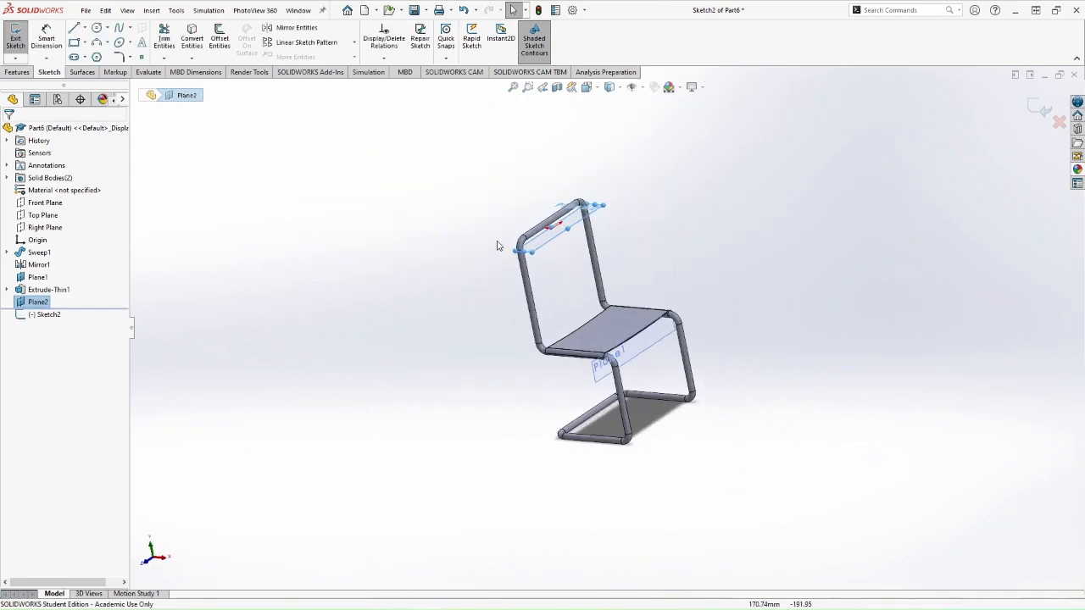
{"action": "scroll", "coordinate": [533, 359], "scroll_direction": "down", "scroll_amount": 6}
{"action": "scroll", "coordinate": [685, 315], "scroll_direction": "up", "scroll_amount": 1}
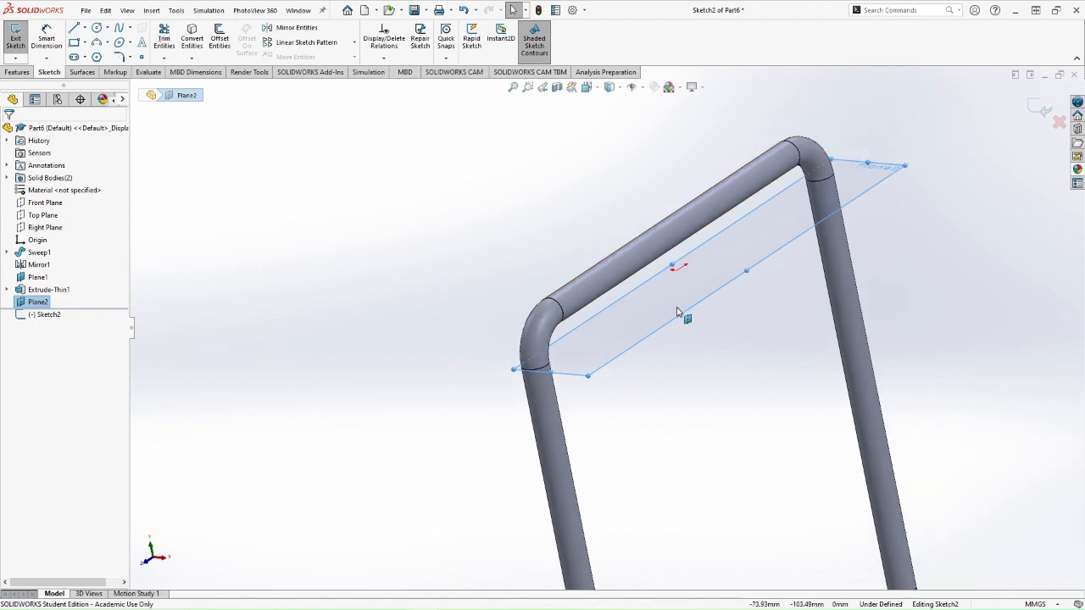
Offset the circular tube edges at both backrest uprights outward by 1 mm.
{"action": "left_click", "coordinate": [220, 38]}
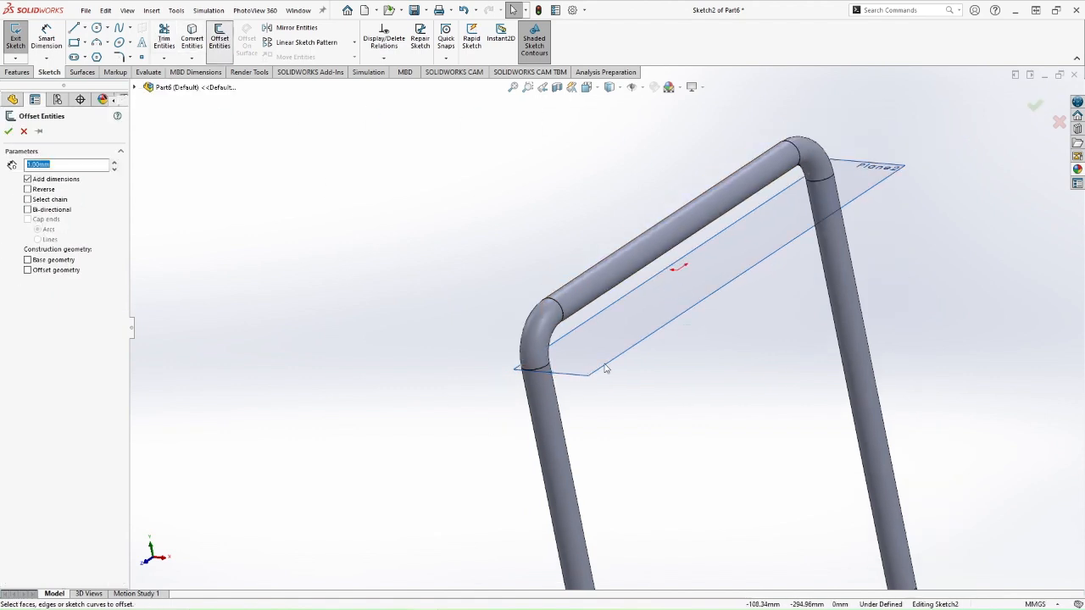
{"action": "left_click", "coordinate": [534, 367]}
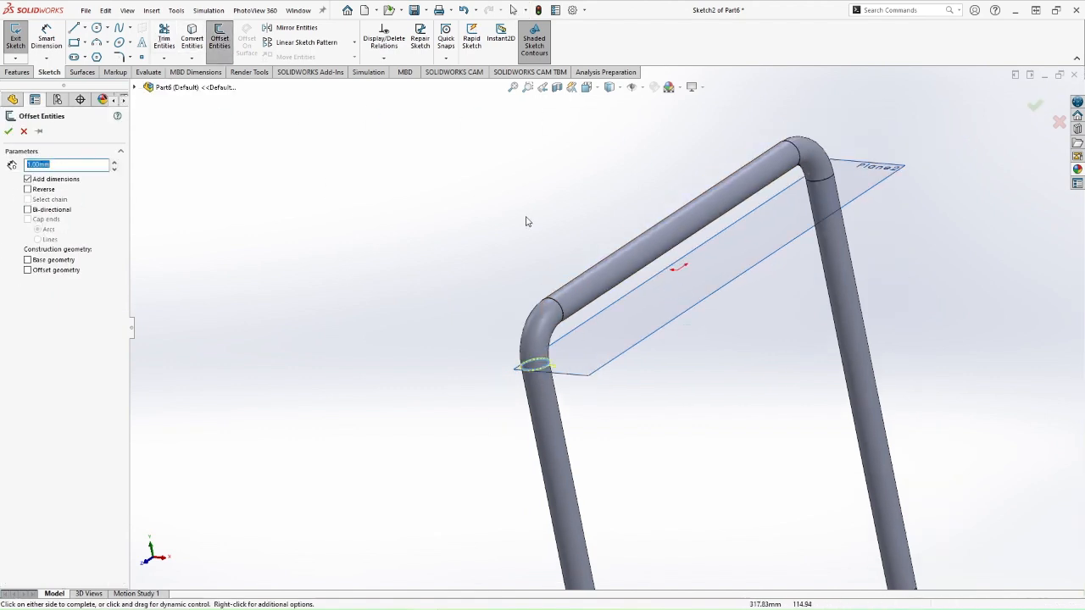
{"action": "left_click", "coordinate": [7, 130]}
{"action": "key", "text": "Return"}
{"action": "left_click", "coordinate": [824, 181]}
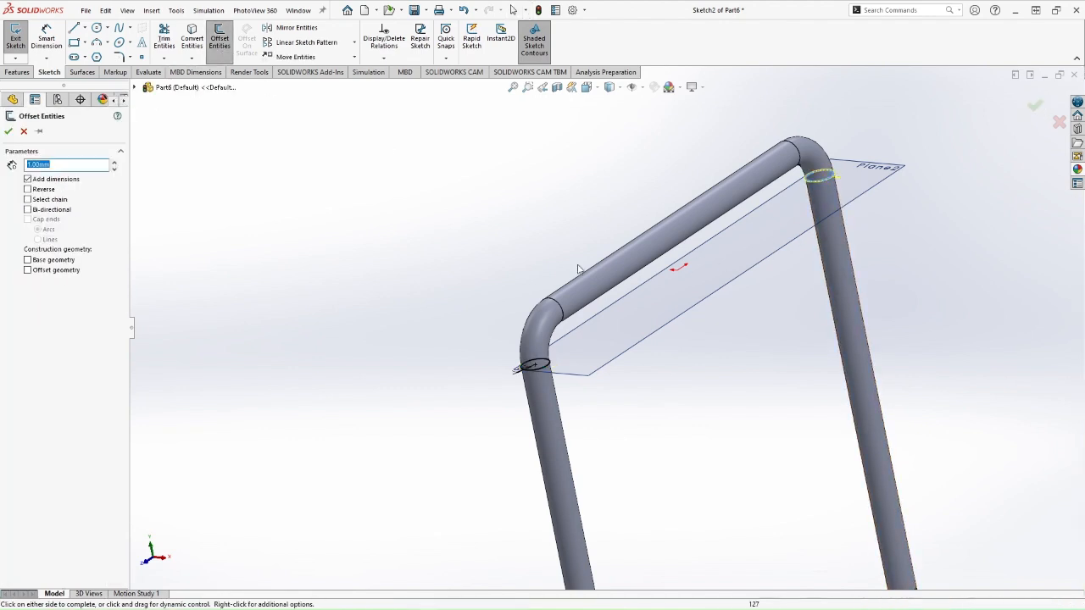
{"action": "left_click", "coordinate": [8, 133]}
Draw a centerline across both offset circles and trim away the circle halves facing away from the seat.
{"action": "scroll", "coordinate": [807, 220], "scroll_direction": "up", "scroll_amount": 1}
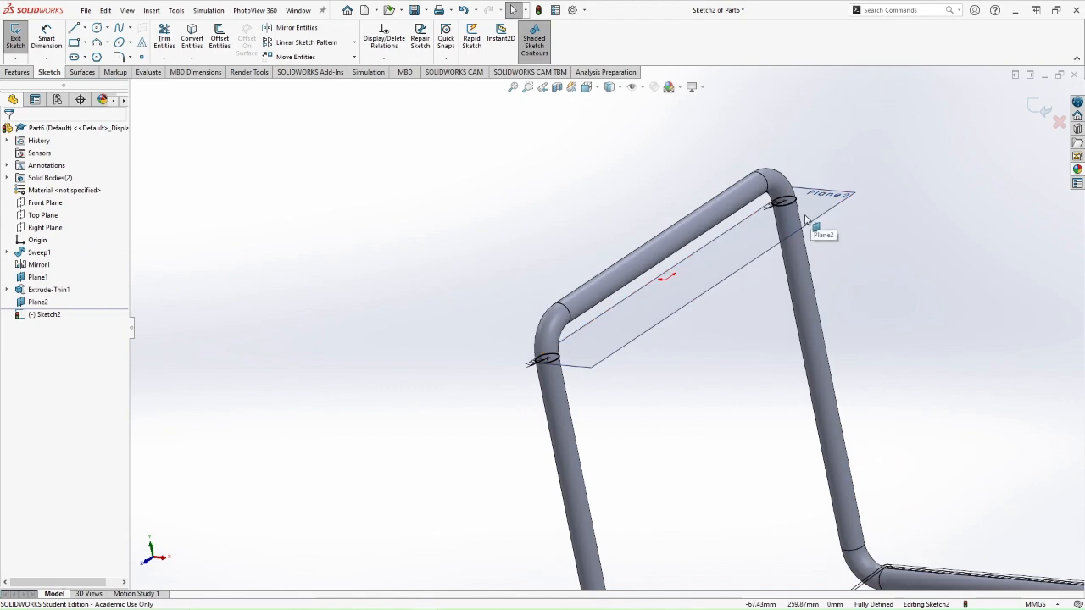
{"action": "scroll", "coordinate": [807, 220], "scroll_direction": "down", "scroll_amount": 2}
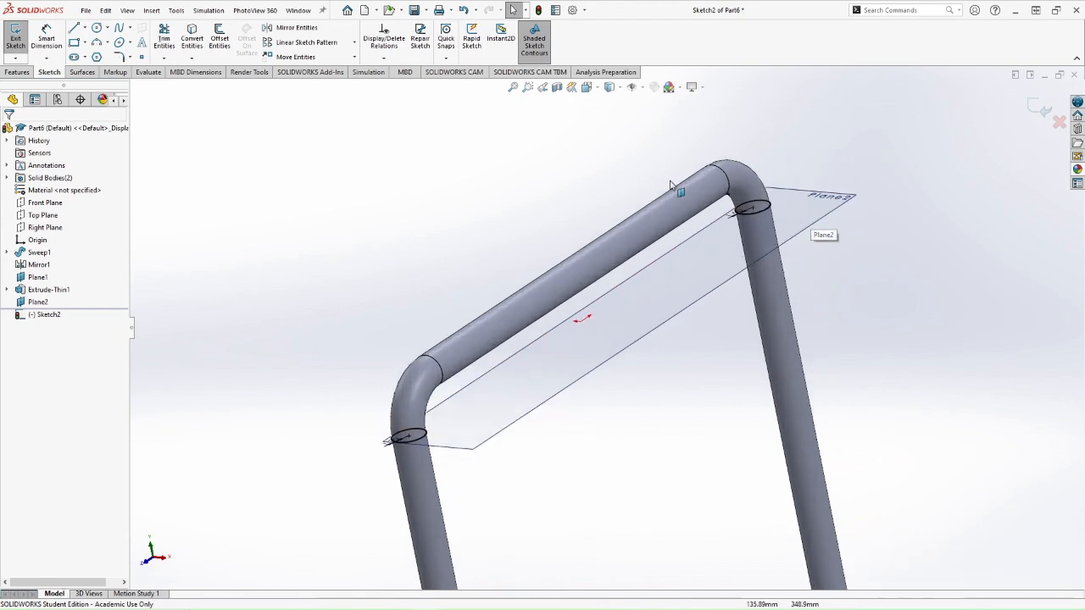
{"action": "left_click", "coordinate": [84, 28]}
{"action": "left_click", "coordinate": [97, 54]}
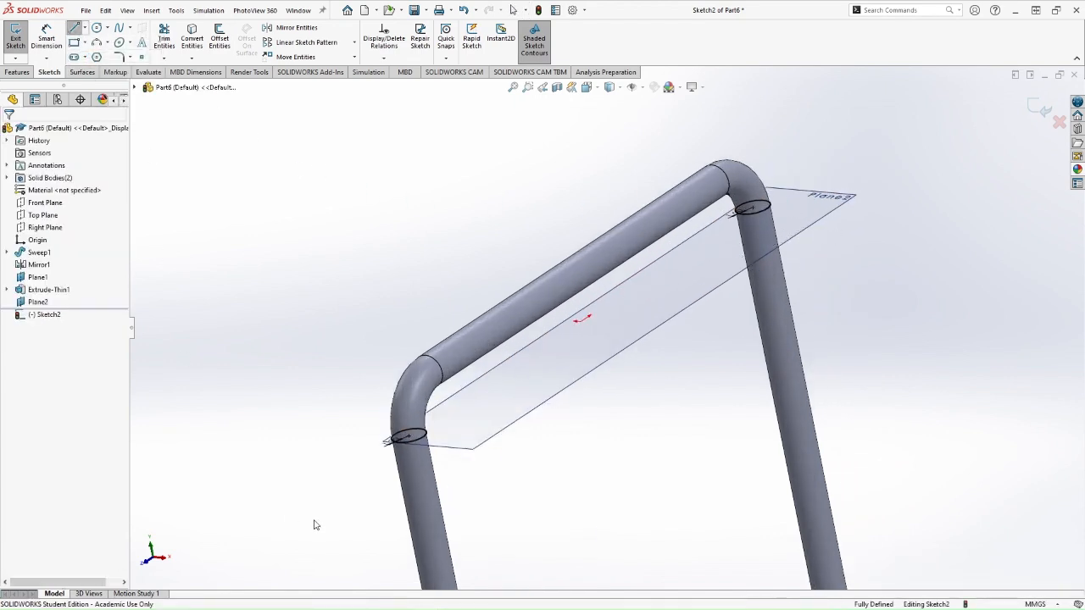
{"action": "left_click", "coordinate": [397, 441]}
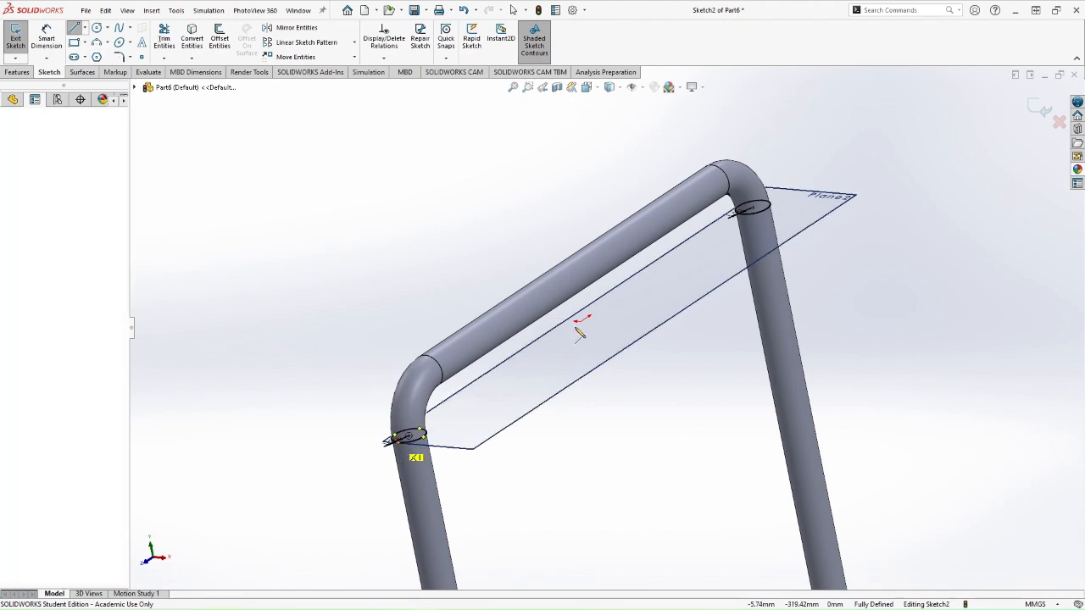
{"action": "left_click", "coordinate": [768, 208]}
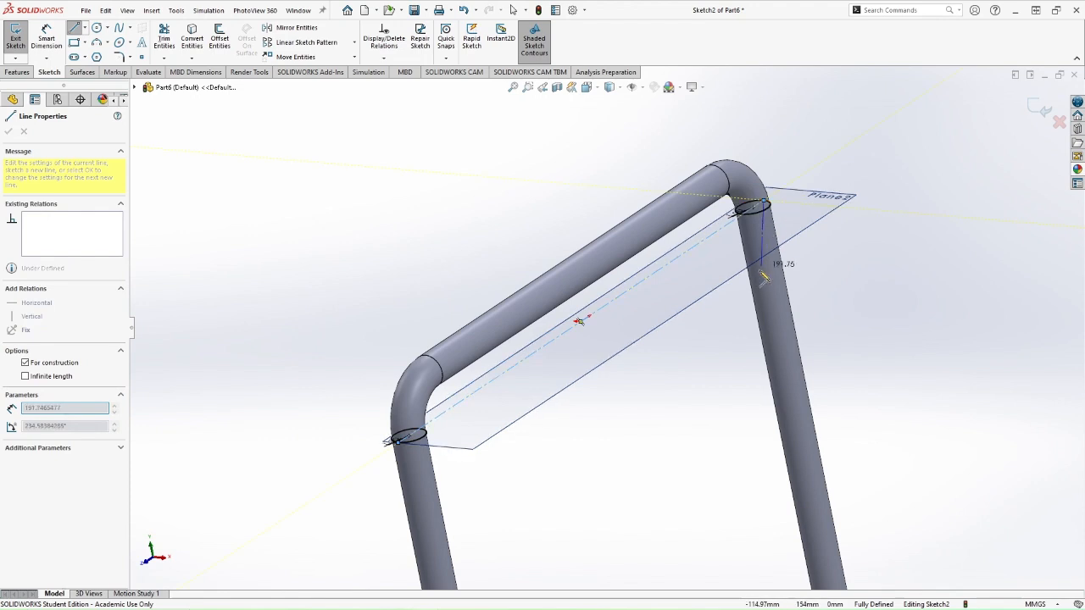
{"action": "key", "text": "Escape"}
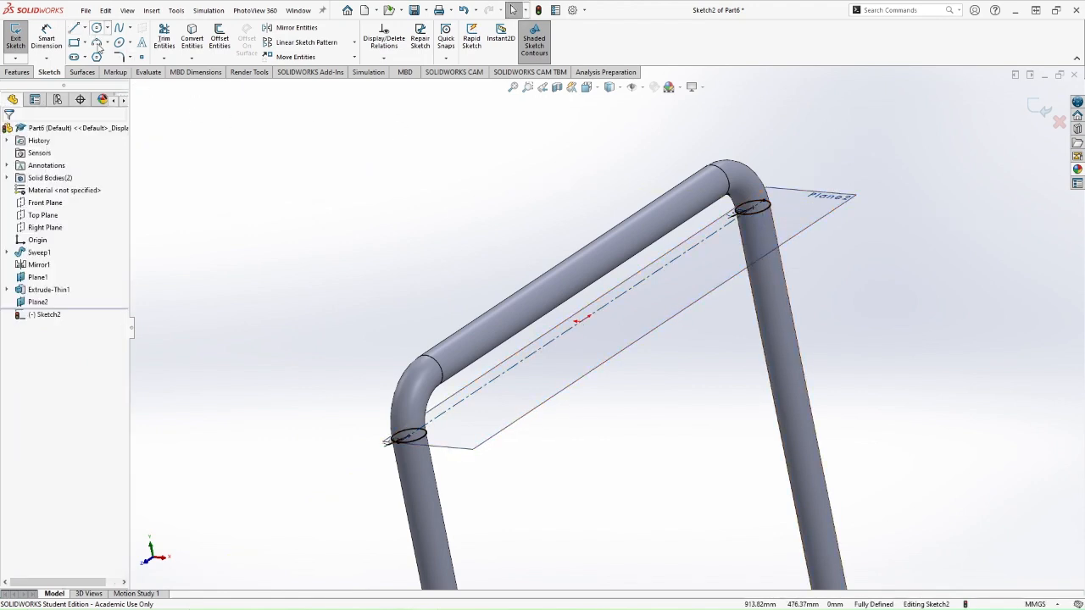
{"action": "left_click", "coordinate": [163, 40]}
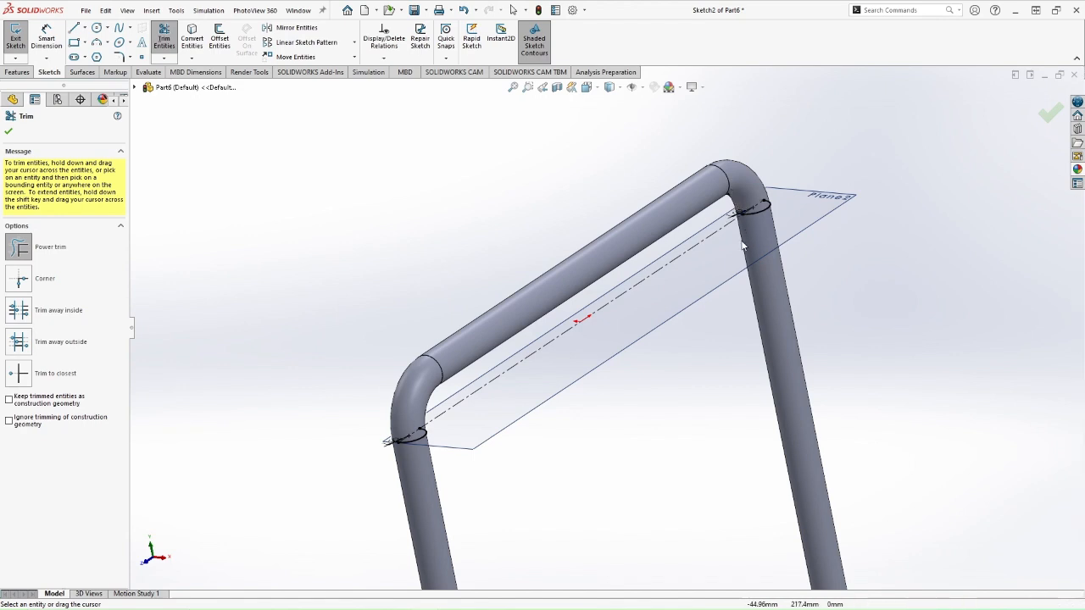
Sketch a shallow three-point arc with a radius of about 1744 mm between the two remaining half circles.
{"action": "mouse_move", "coordinate": [775, 251]}
{"action": "middle_mouse_down"}
{"action": "mouse_move", "coordinate": [772, 305]}
{"action": "mouse_move", "coordinate": [787, 323]}
{"action": "middle_mouse_up"}
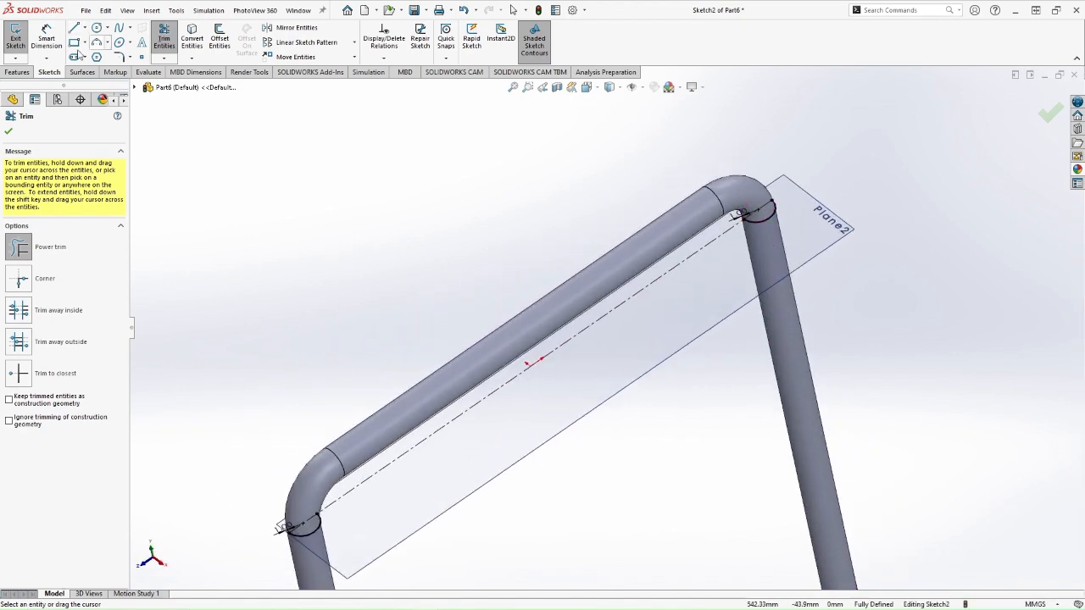
{"action": "left_click", "coordinate": [315, 519]}
{"action": "left_click", "coordinate": [762, 231]}
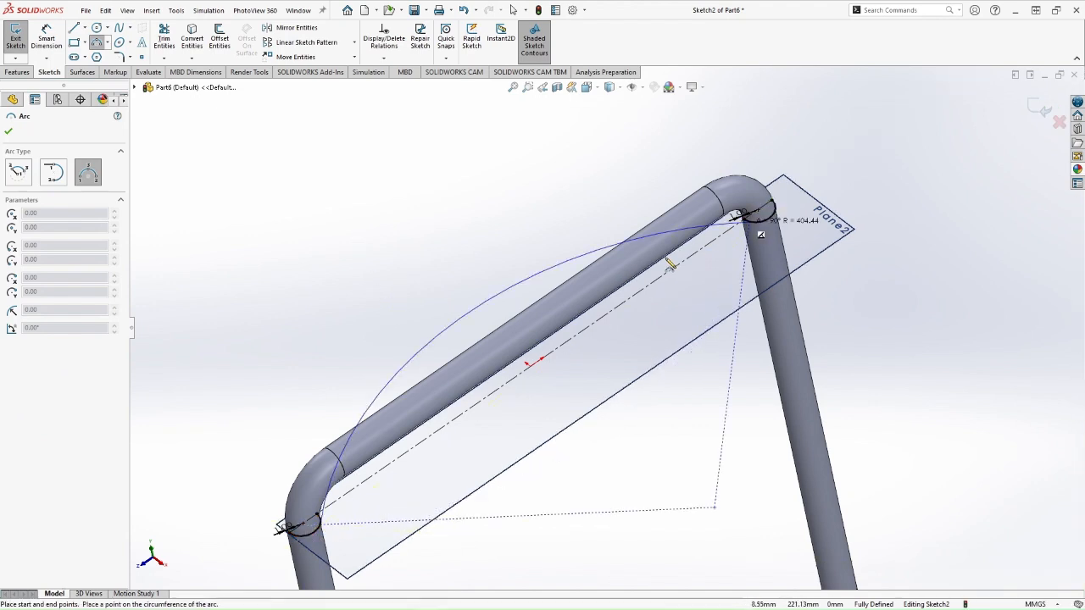
{"action": "left_click", "coordinate": [623, 301]}
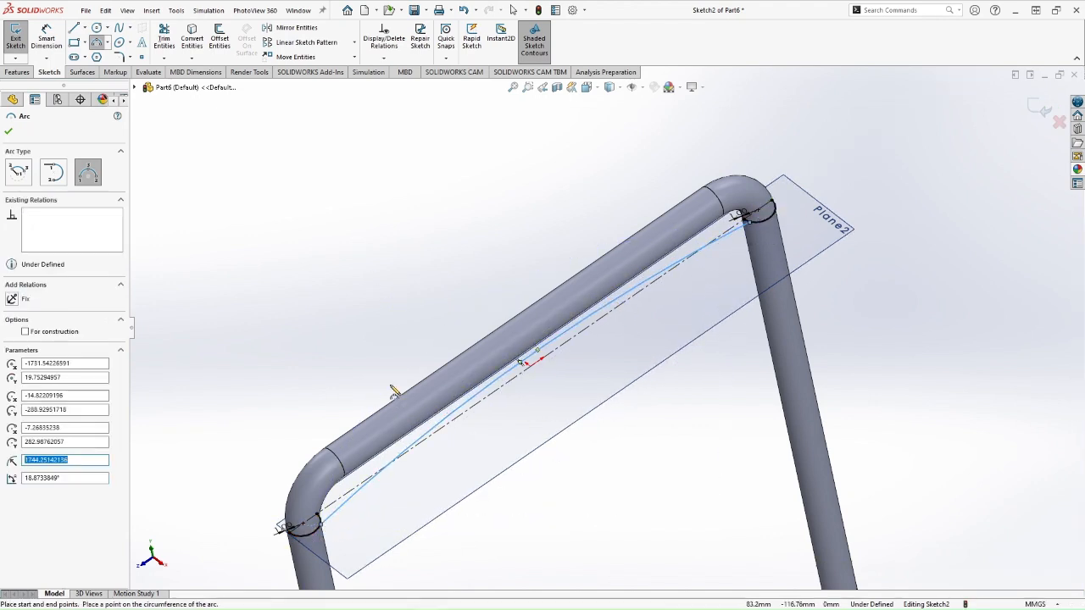
{"action": "key", "text": "Escape"}
Make the long backrest arc tangent to the half-circle arcs at both upright tubes.
{"action": "scroll", "coordinate": [743, 248], "scroll_direction": "down", "scroll_amount": 3}
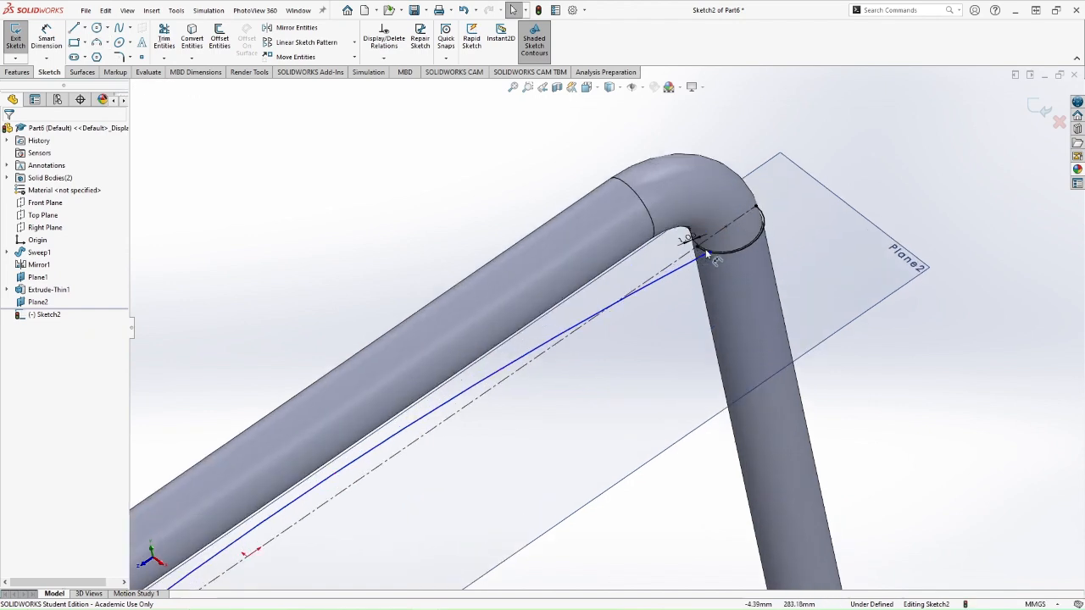
{"action": "left_click", "coordinate": [702, 249]}
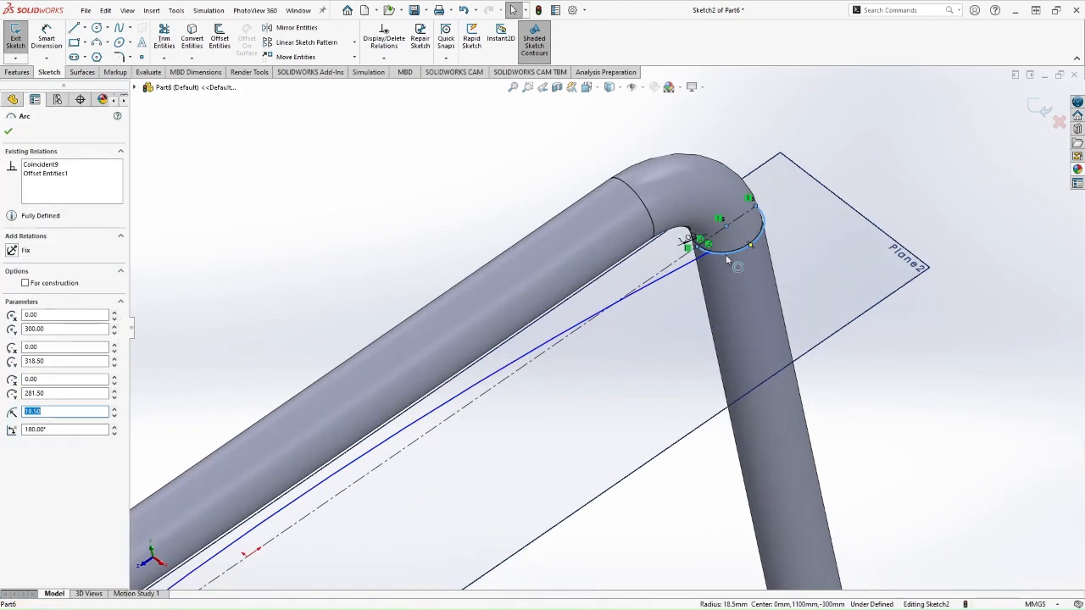
{"action": "left_click", "coordinate": [691, 263], "text": "ctrl"}
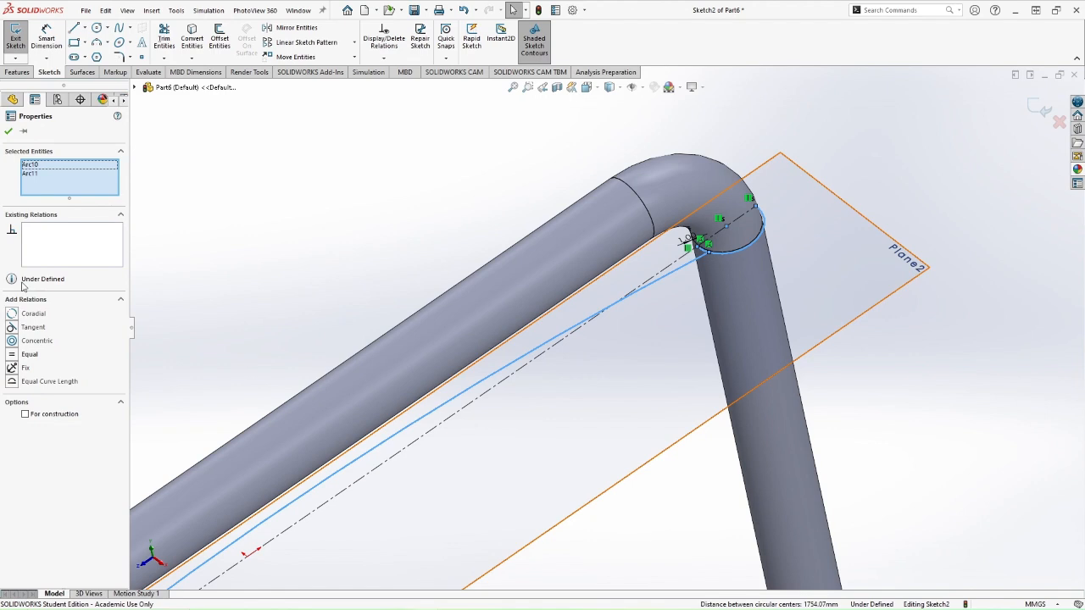
{"action": "left_click", "coordinate": [12, 328]}
{"action": "scroll", "coordinate": [482, 436], "scroll_direction": "up", "scroll_amount": 5}
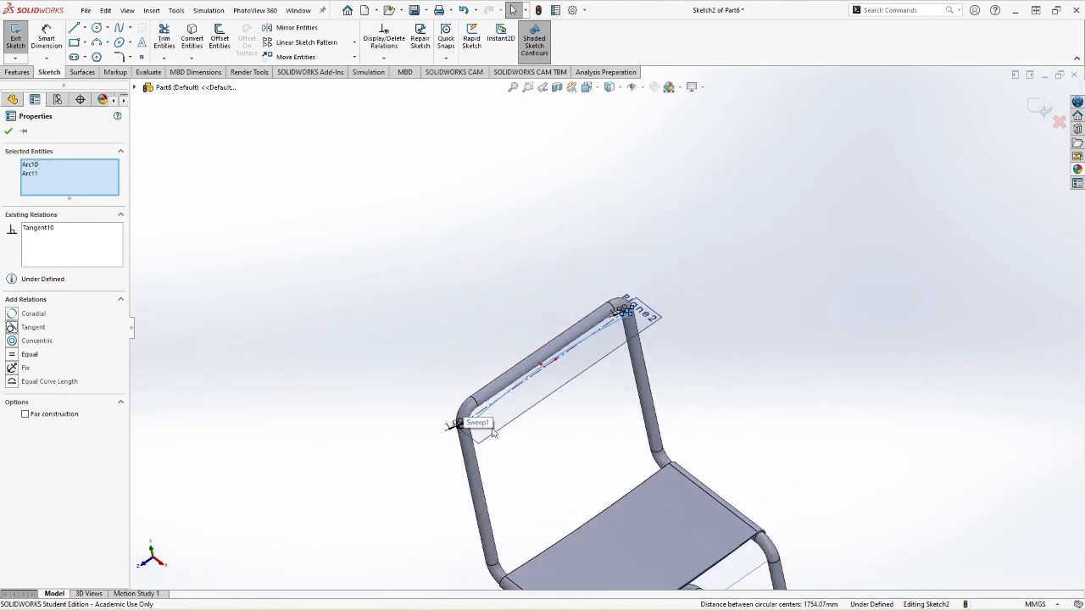
{"action": "scroll", "coordinate": [479, 434], "scroll_direction": "down", "scroll_amount": 2}
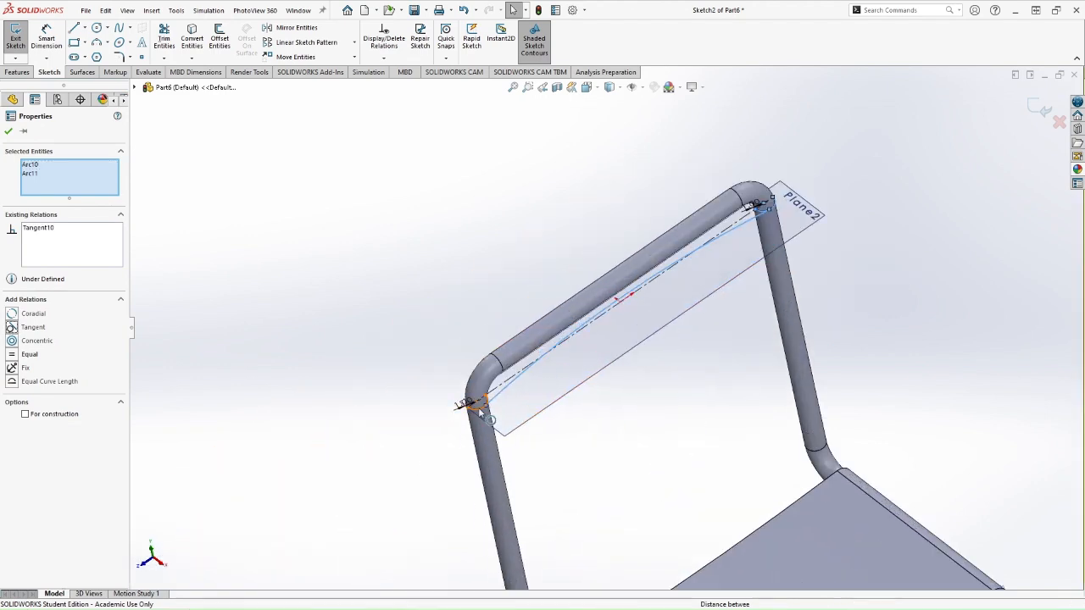
{"action": "left_click", "coordinate": [486, 407]}
{"action": "left_click", "coordinate": [497, 397], "text": "ctrl"}
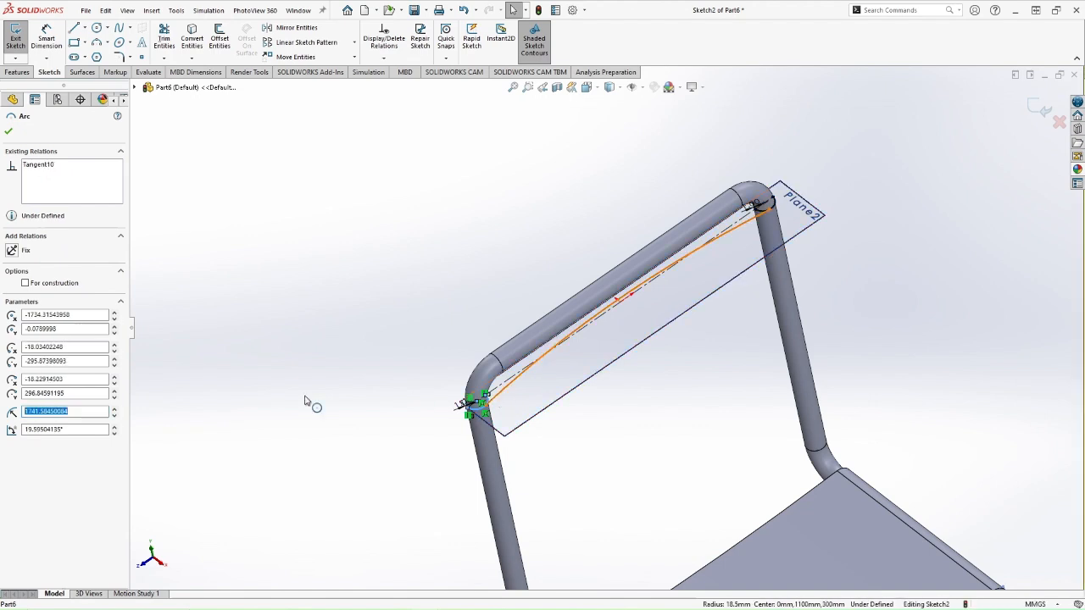
{"action": "left_click", "coordinate": [12, 328]}
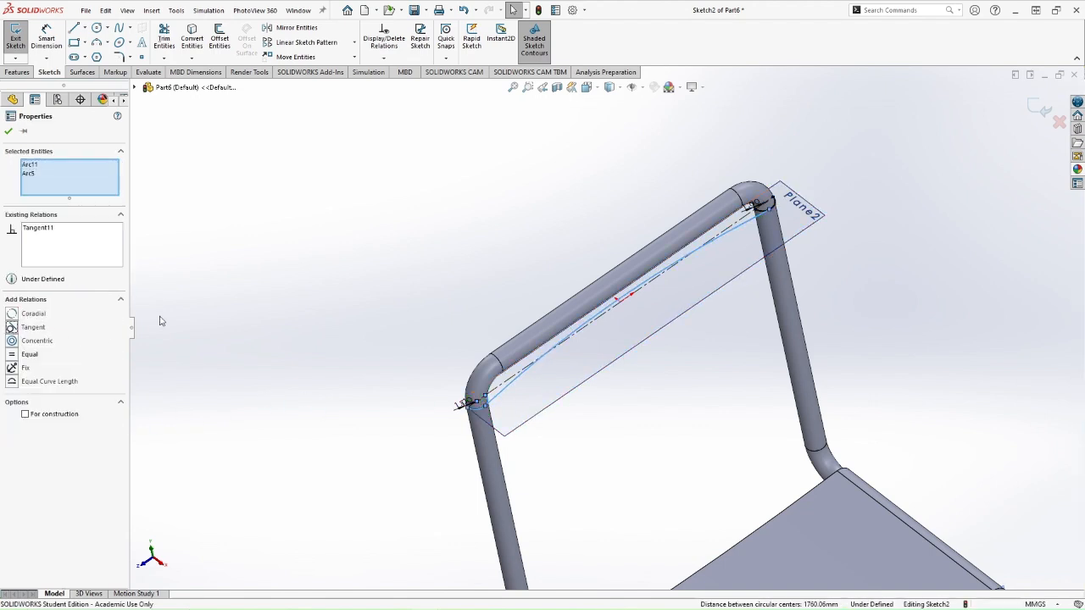
{"action": "left_click", "coordinate": [9, 132]}
Trim away the inner segments of both half-circle arcs beyond their tangent points with the long arc.
{"action": "scroll", "coordinate": [505, 380], "scroll_direction": "down", "scroll_amount": 5}
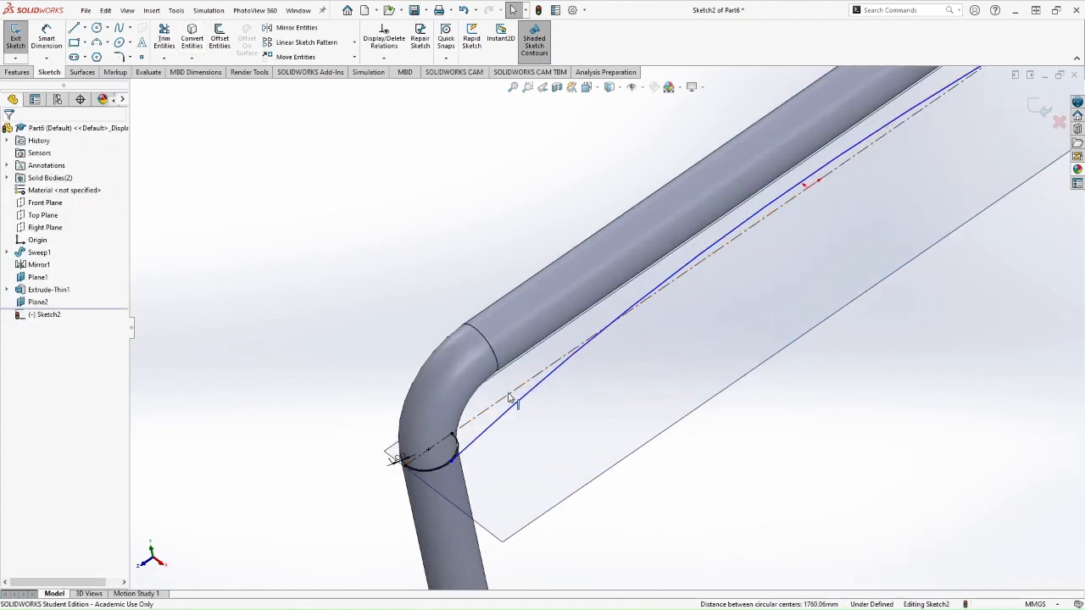
{"action": "left_click", "coordinate": [161, 44]}
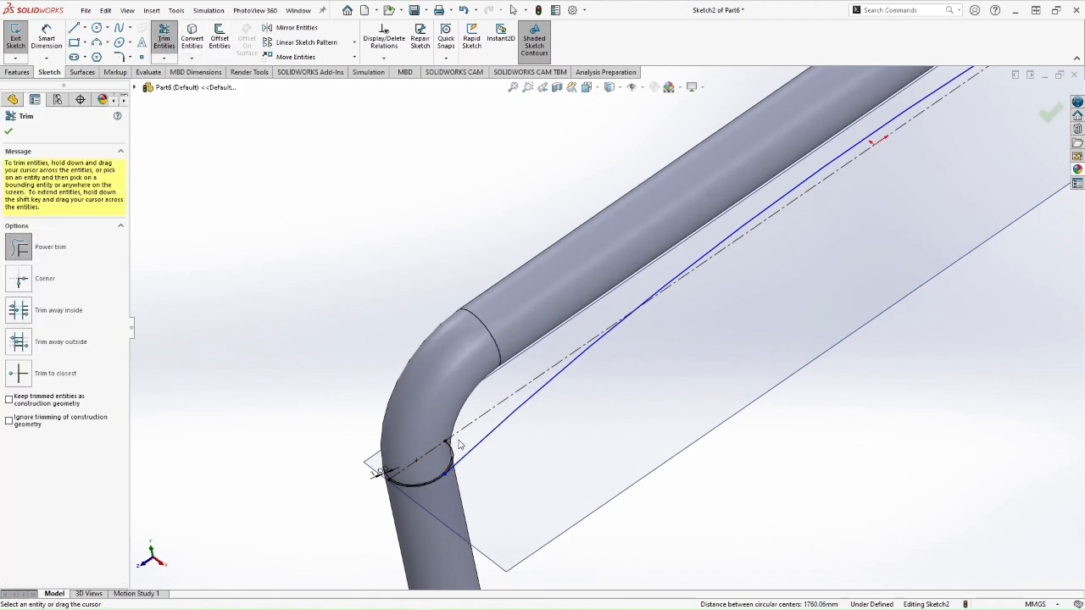
{"action": "scroll", "coordinate": [850, 198], "scroll_direction": "up", "scroll_amount": 6}
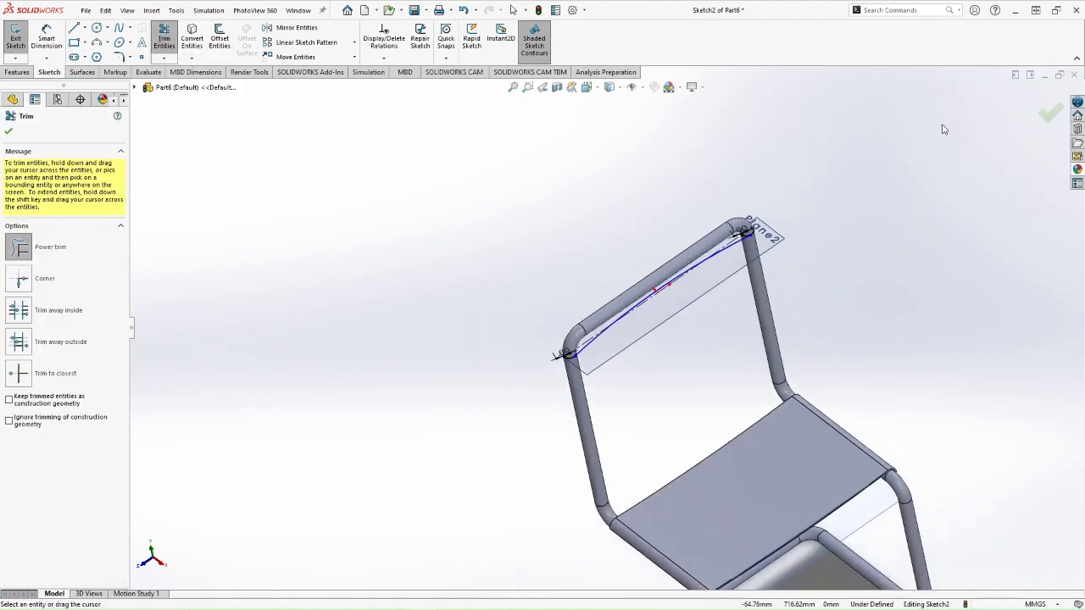
{"action": "scroll", "coordinate": [727, 269], "scroll_direction": "down", "scroll_amount": 3}
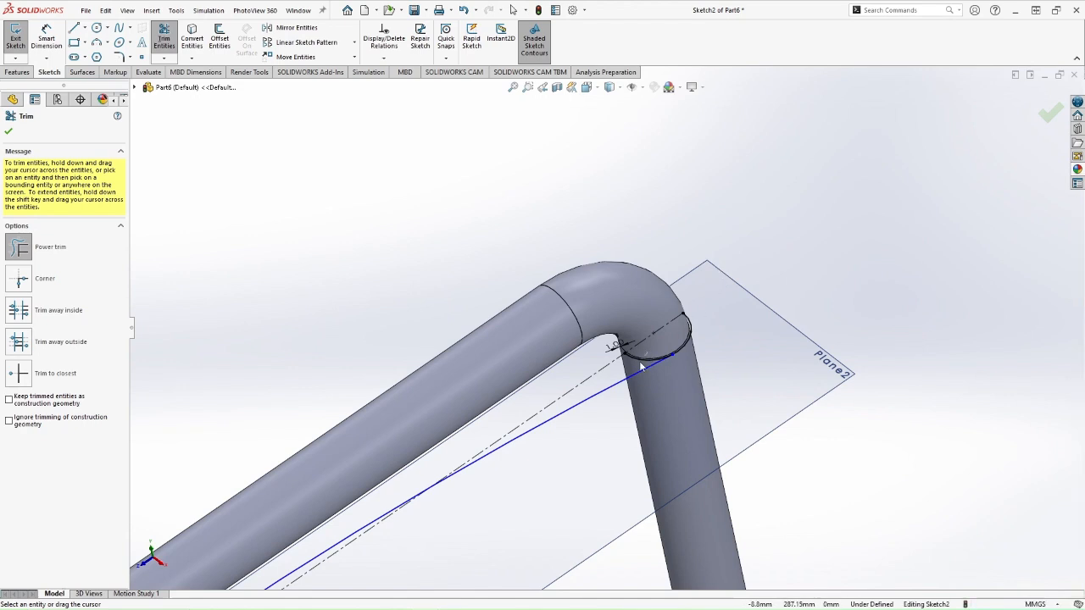
{"action": "scroll", "coordinate": [631, 364], "scroll_direction": "up", "scroll_amount": 5}
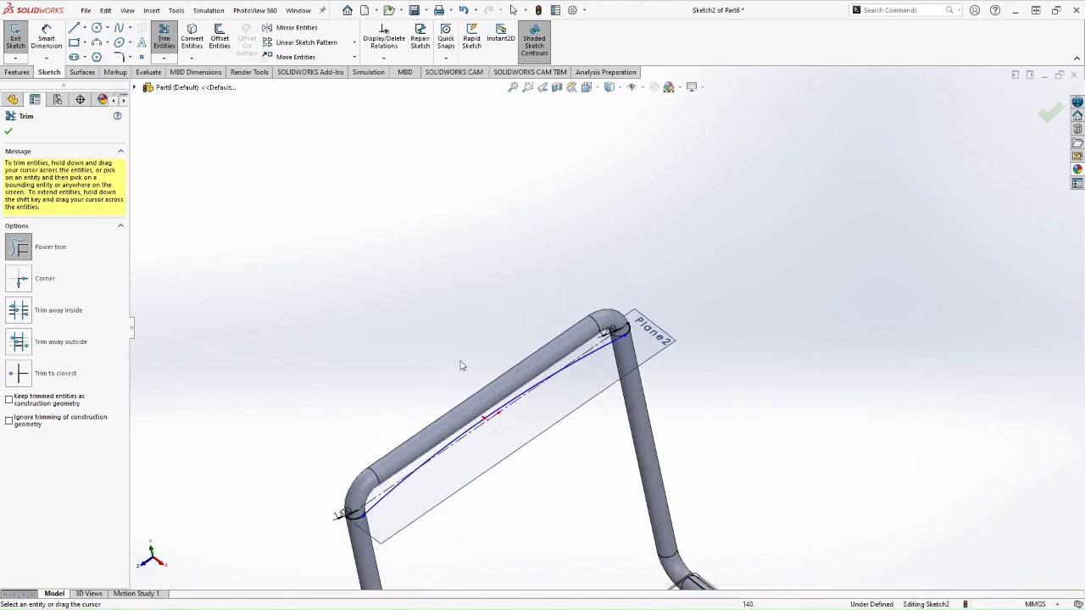
Dimension the long backrest arc with a radius of 2000 mm.
{"action": "mouse_move", "coordinate": [569, 479]}
{"action": "middle_mouse_down"}
{"action": "mouse_move", "coordinate": [552, 415]}
{"action": "mouse_move", "coordinate": [548, 455]}
{"action": "mouse_move", "coordinate": [559, 463]}
{"action": "middle_mouse_up"}
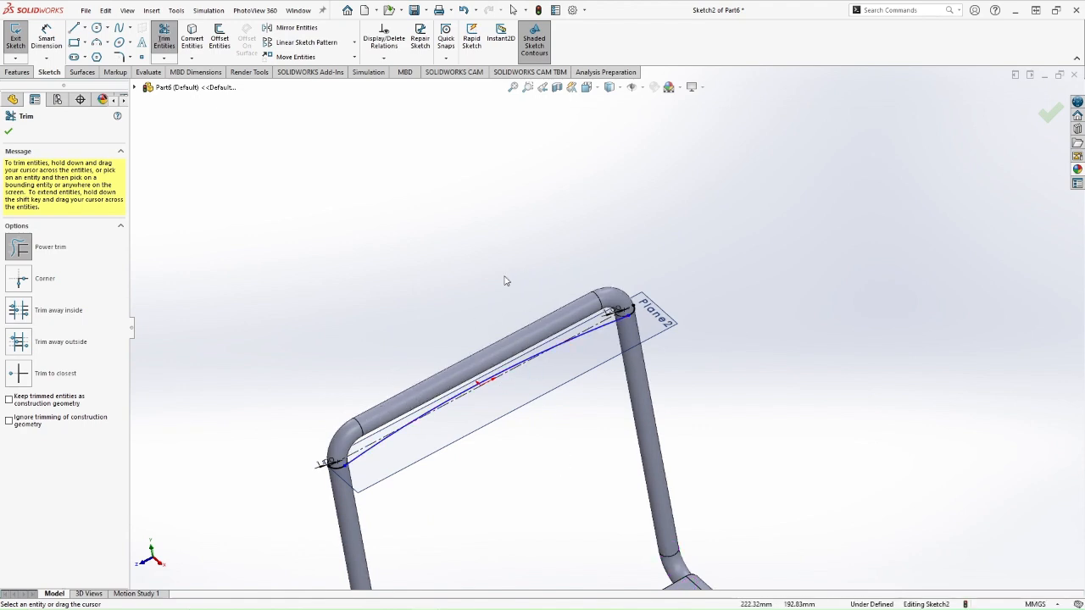
{"action": "scroll", "coordinate": [482, 230], "scroll_direction": "up", "scroll_amount": 3}
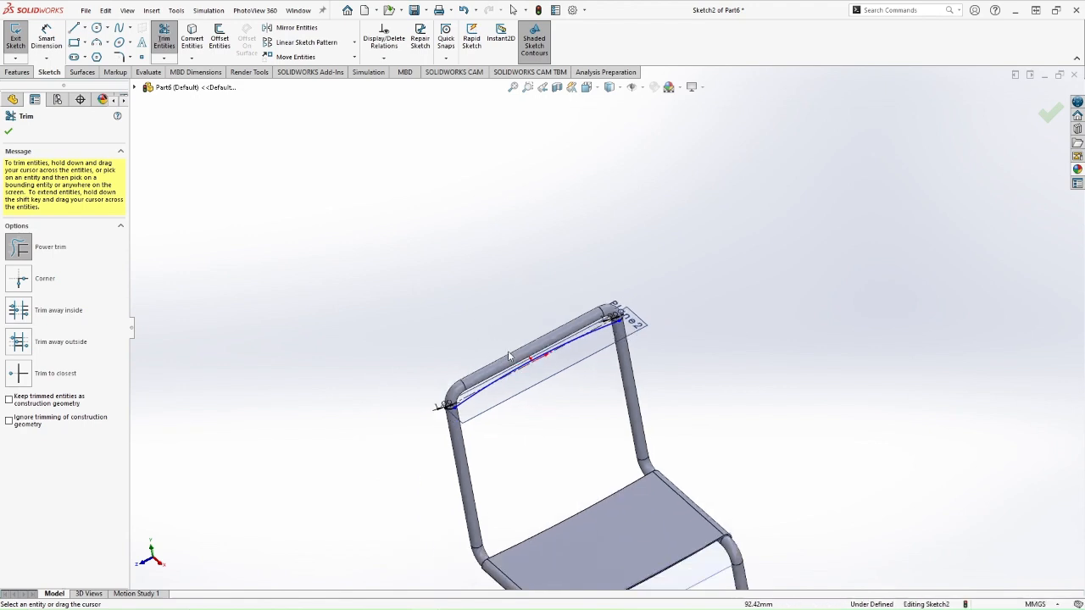
{"action": "left_click", "coordinate": [8, 130]}
{"action": "left_click", "coordinate": [47, 38]}
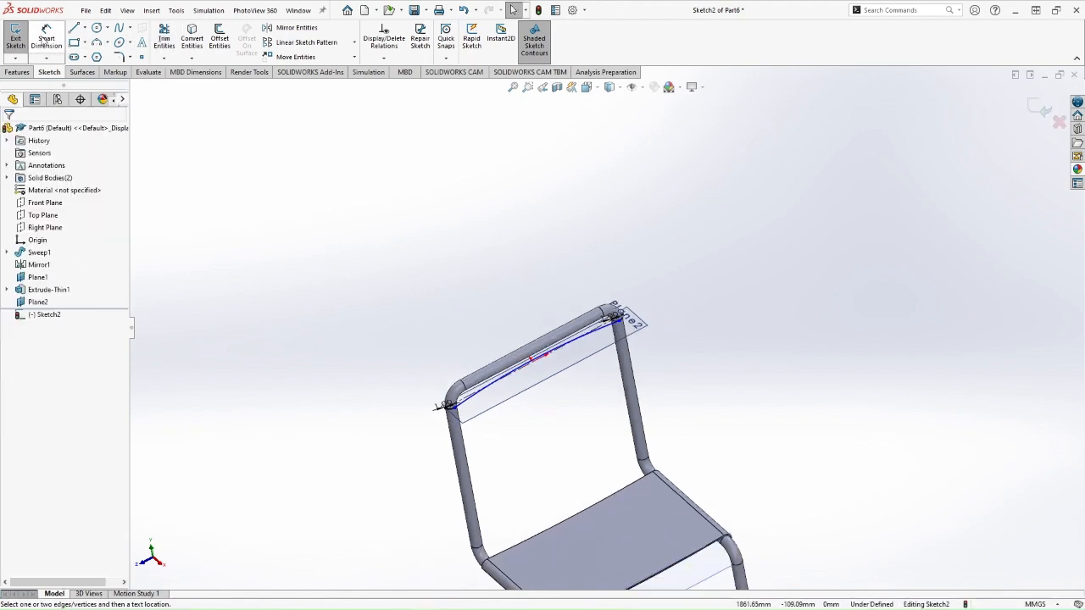
{"action": "left_click", "coordinate": [579, 347]}
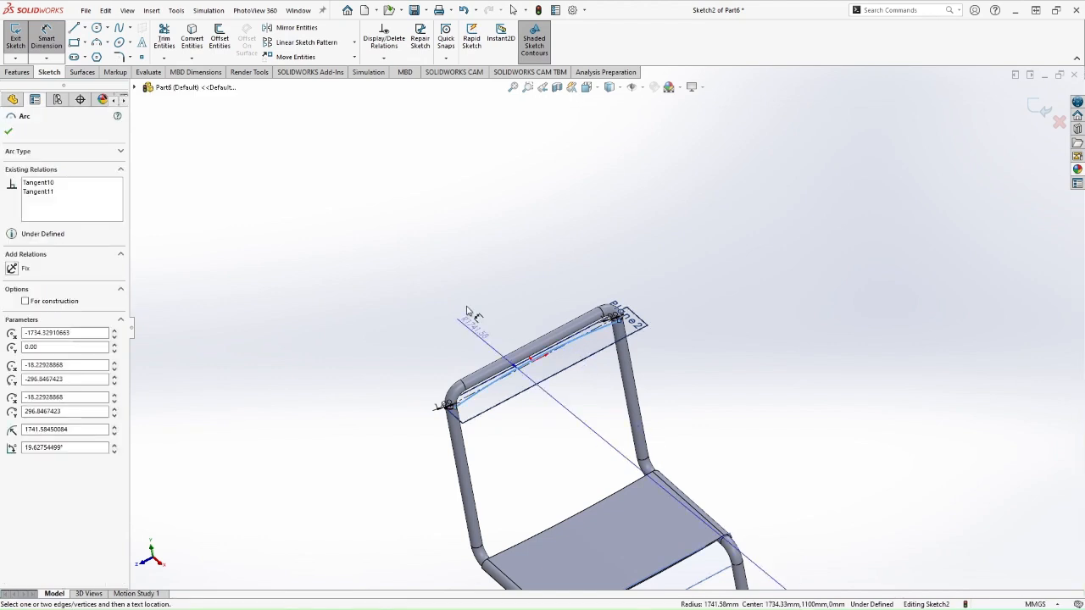
{"action": "left_click", "coordinate": [512, 267]}
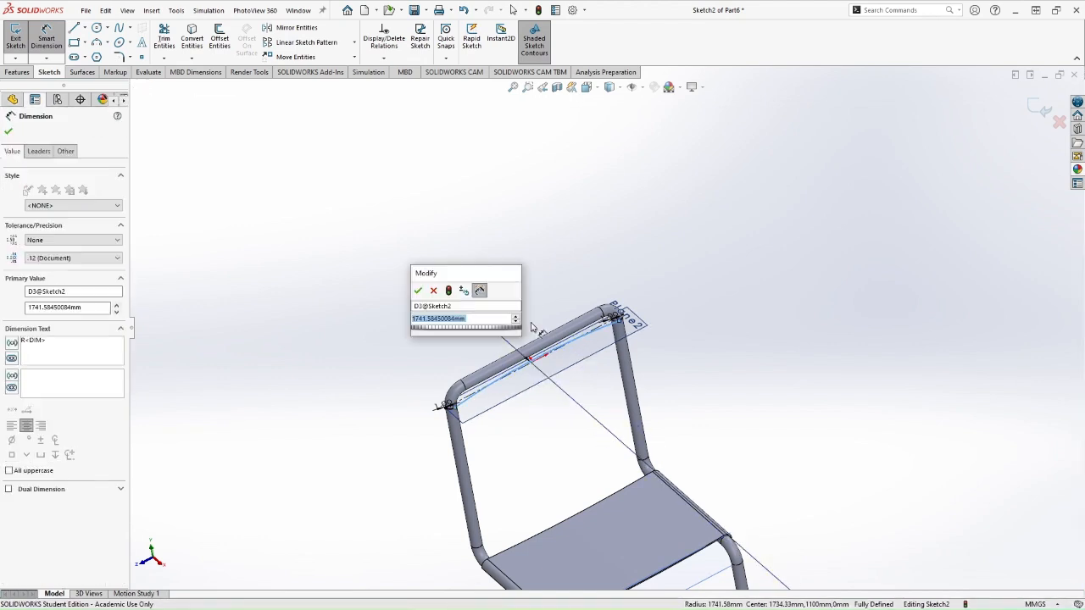
{"action": "type", "text": "2000"}
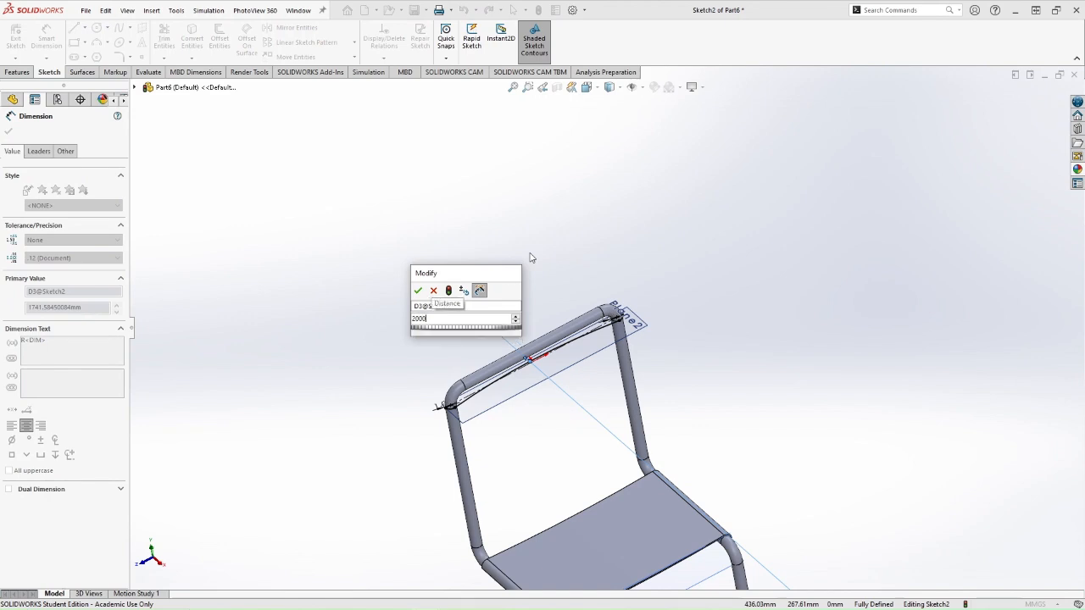
{"action": "key", "text": "Return"}
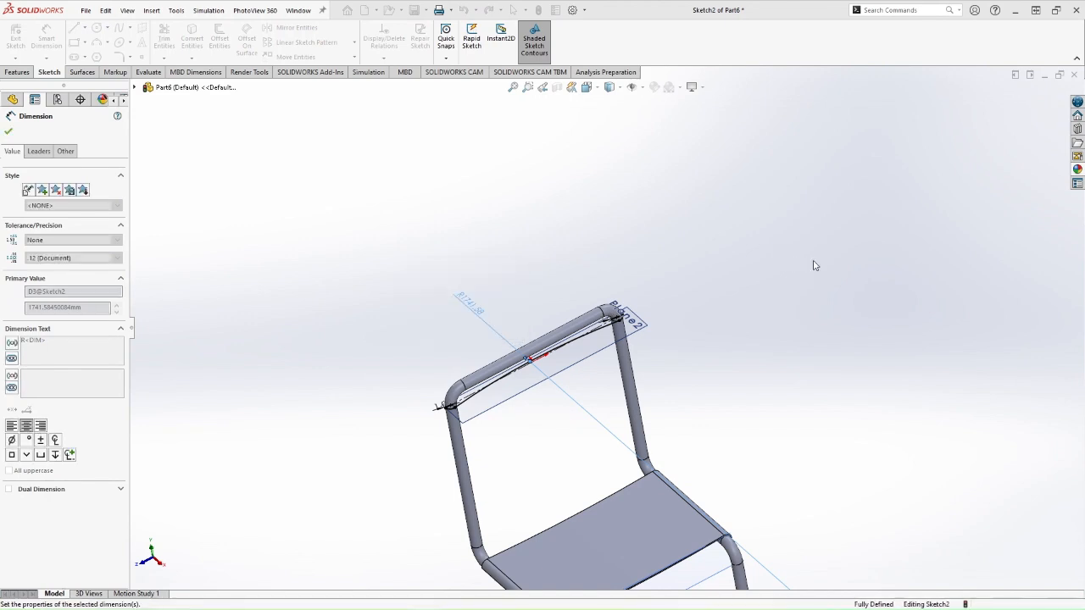
Extrude the backrest sketch downward 250 mm as a thin feature with 4 mm wall thickness.
{"action": "left_click", "coordinate": [1041, 110]}
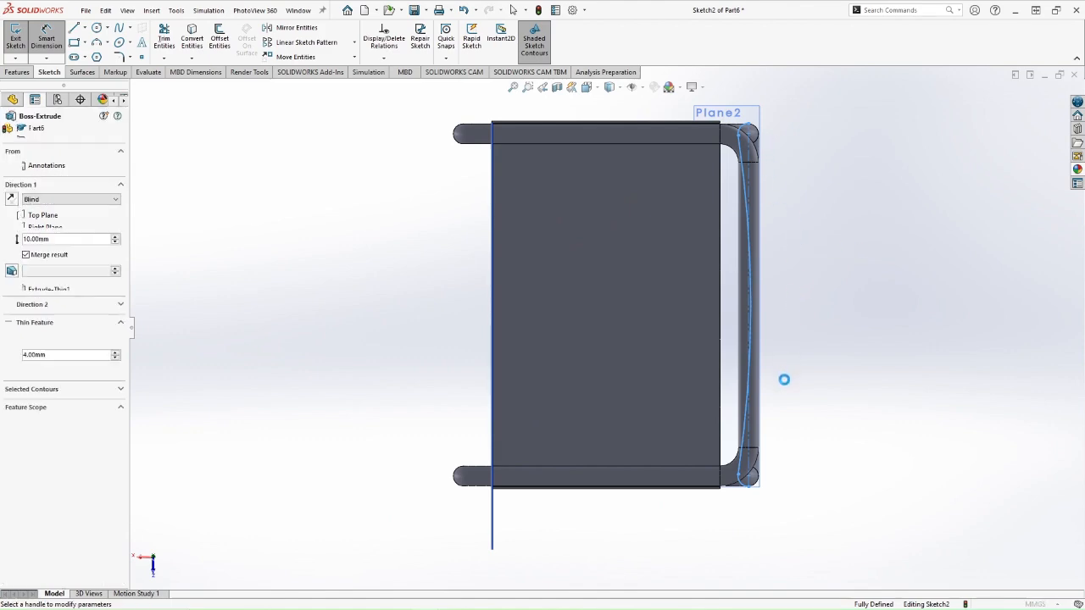
{"action": "middle_click_drag", "start_coordinate": [774, 423], "coordinate": [826, 388]}
{"action": "mouse_move", "coordinate": [342, 258]}
{"action": "left_mouse_down"}
{"action": "mouse_move", "coordinate": [399, 262]}
{"action": "mouse_move", "coordinate": [472, 311]}
{"action": "mouse_move", "coordinate": [458, 302]}
{"action": "left_mouse_up"}
{"action": "type", "text": "250"}
{"action": "key", "text": "Return"}
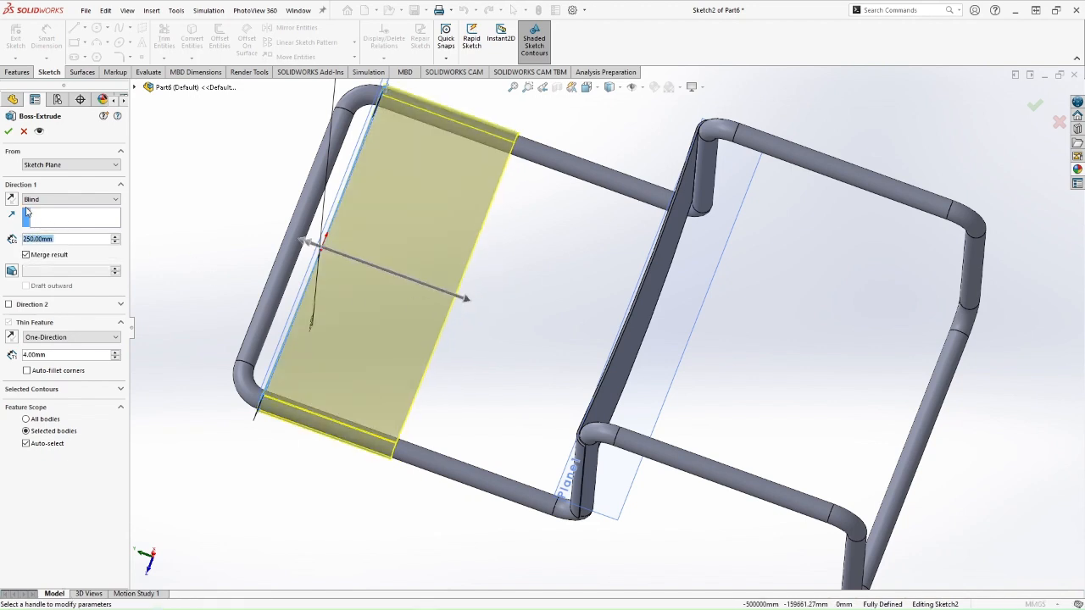
{"action": "left_click", "coordinate": [9, 132]}
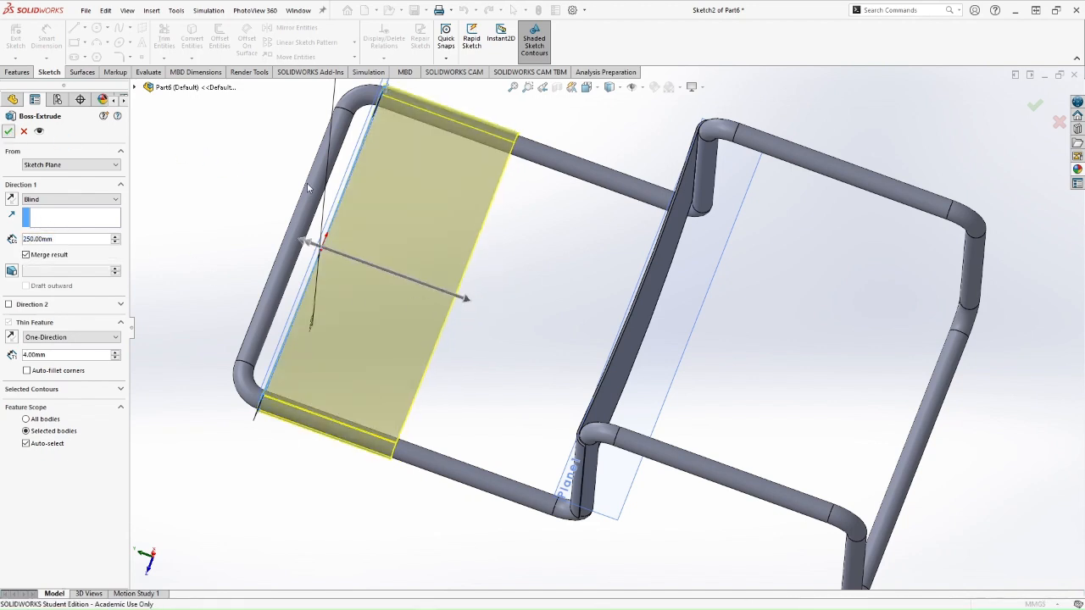
Show the whole chair in isometric view and hide the reference planes.
{"action": "left_click", "coordinate": [585, 88]}
{"action": "left_click", "coordinate": [653, 122]}
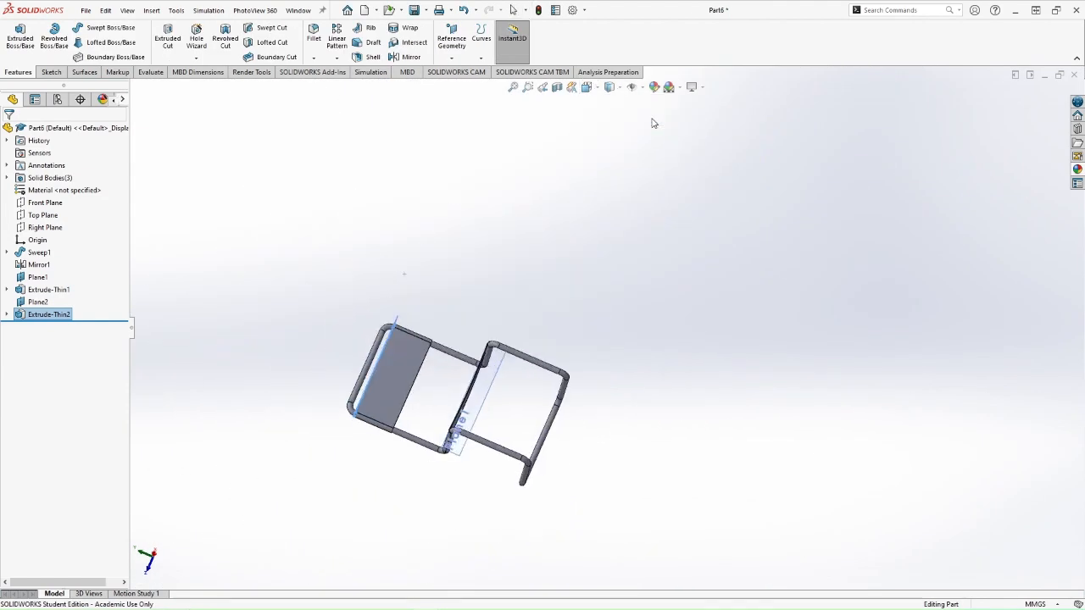
{"action": "left_click", "coordinate": [726, 187]}
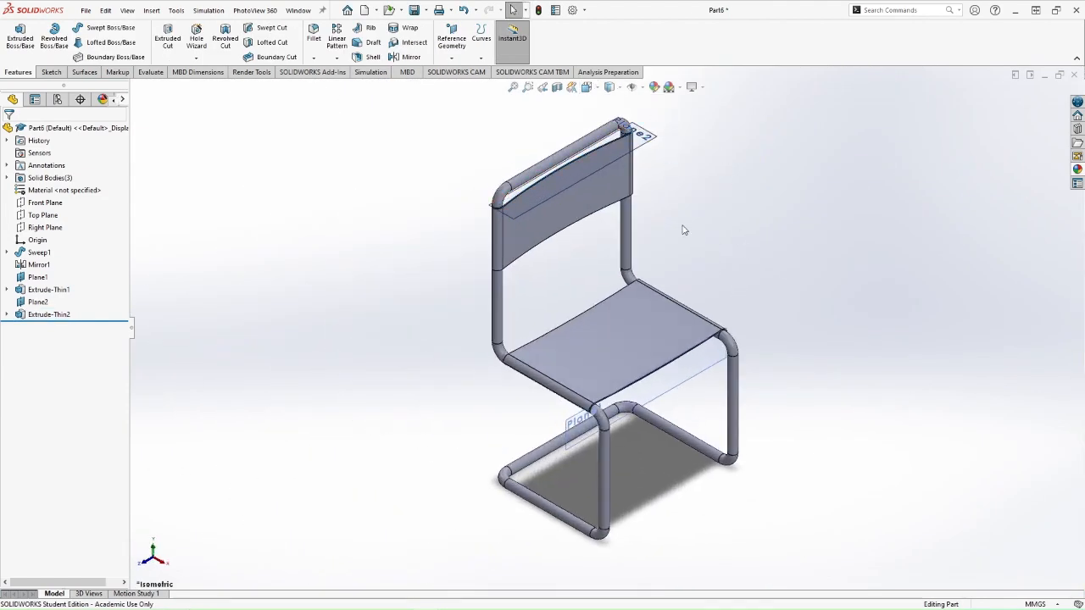
{"action": "left_click", "coordinate": [631, 88]}
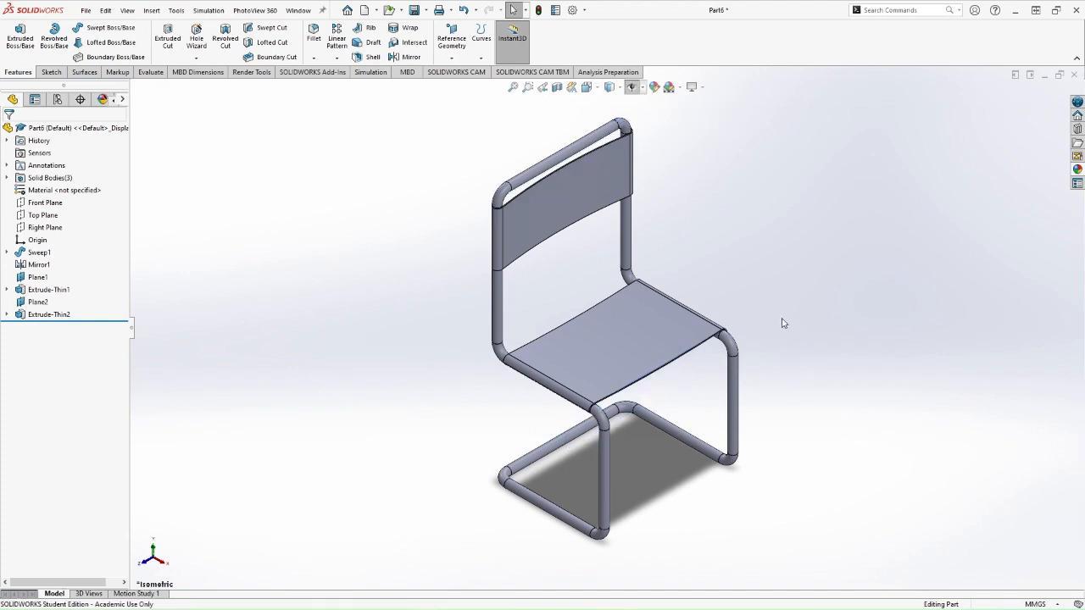
Apply the burlap cloth appearance to both the seat and backrest thin extrusions.
{"action": "left_click", "coordinate": [47, 289]}
{"action": "left_click", "coordinate": [52, 316], "text": "ctrl"}
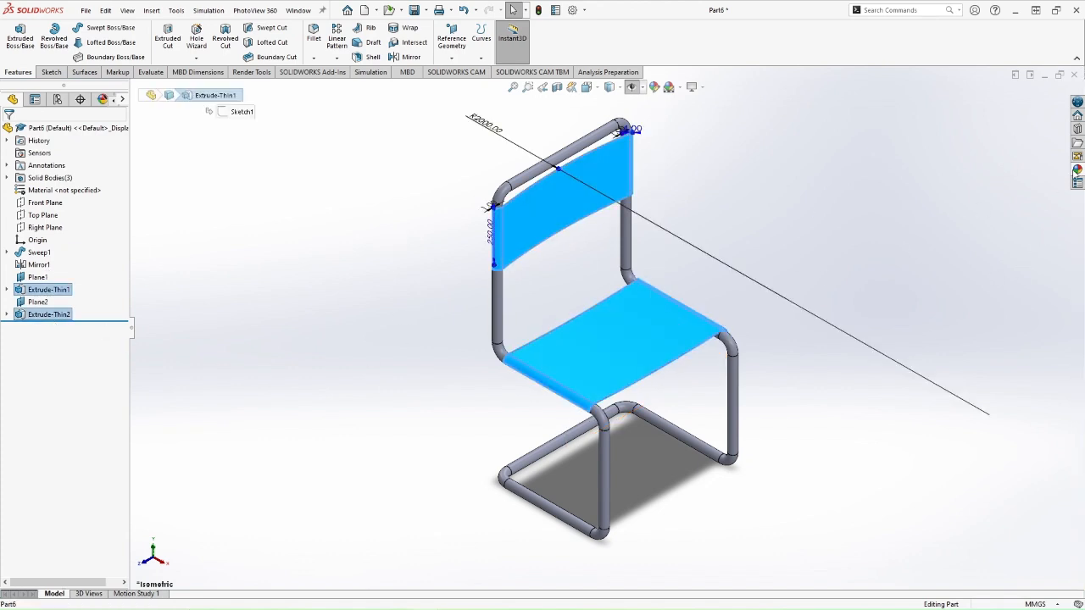
{"action": "left_click", "coordinate": [1073, 172]}
{"action": "double_click", "coordinate": [944, 110]}
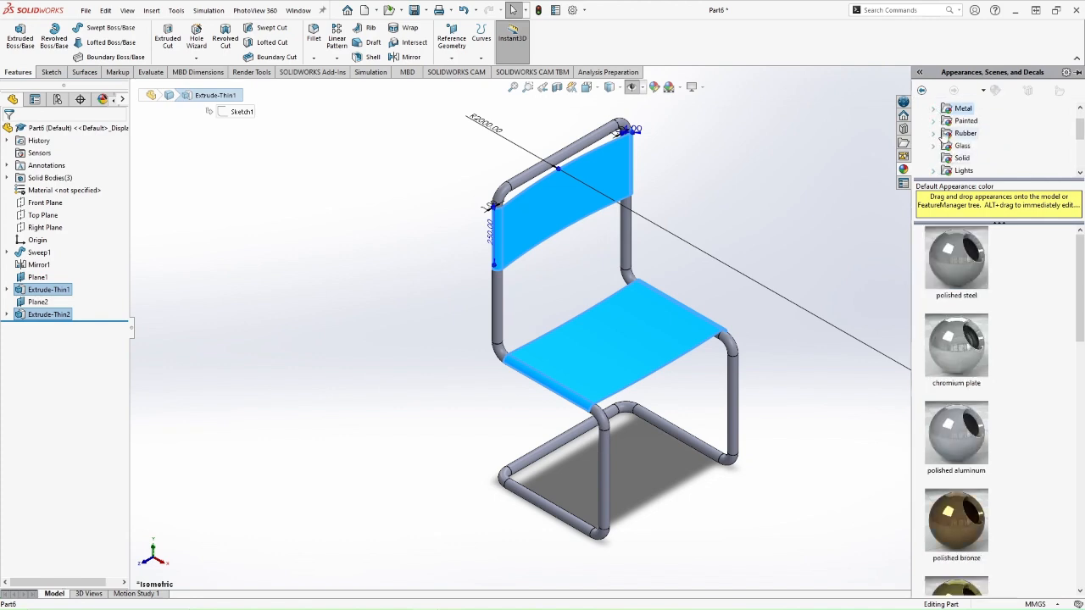
{"action": "scroll", "coordinate": [943, 138], "scroll_direction": "down", "scroll_amount": 3}
{"action": "scroll", "coordinate": [941, 165], "scroll_direction": "up", "scroll_amount": 1}
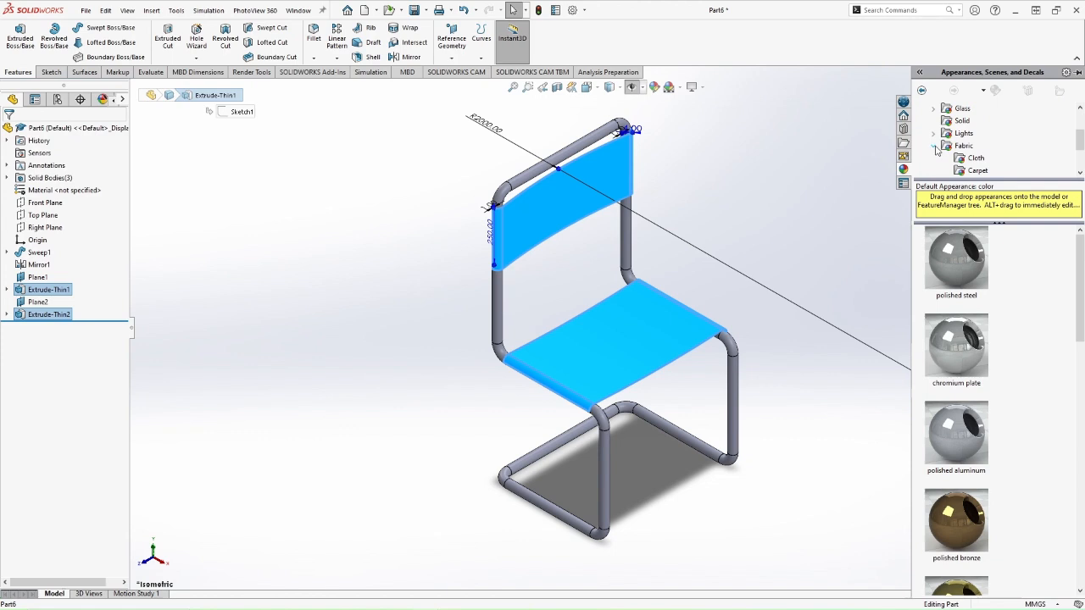
{"action": "left_click", "coordinate": [977, 159]}
{"action": "scroll", "coordinate": [1040, 506], "scroll_direction": "down", "scroll_amount": 3}
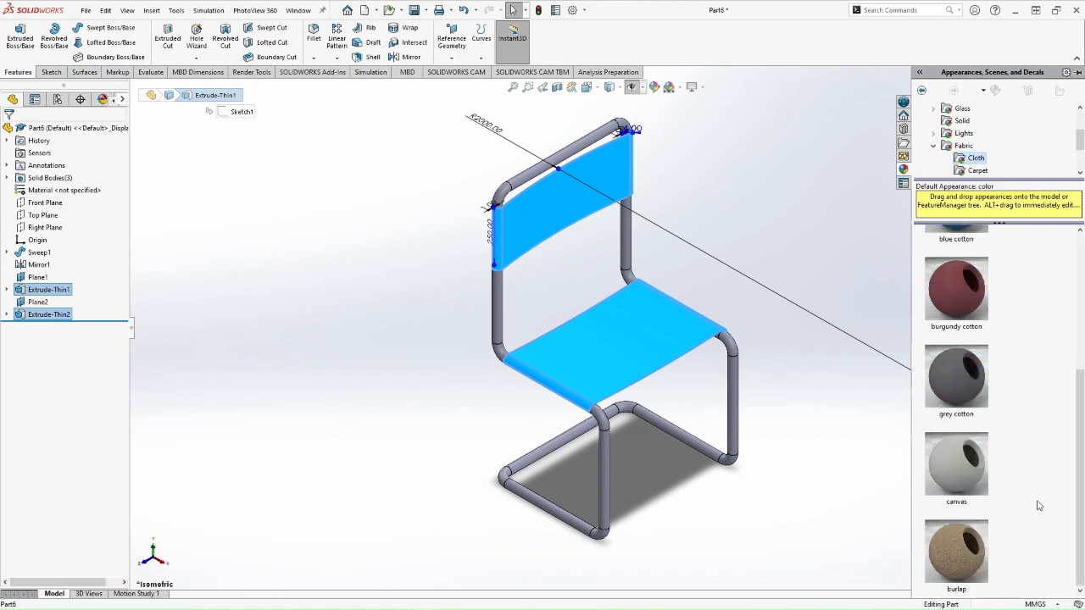
{"action": "left_click", "coordinate": [949, 556]}
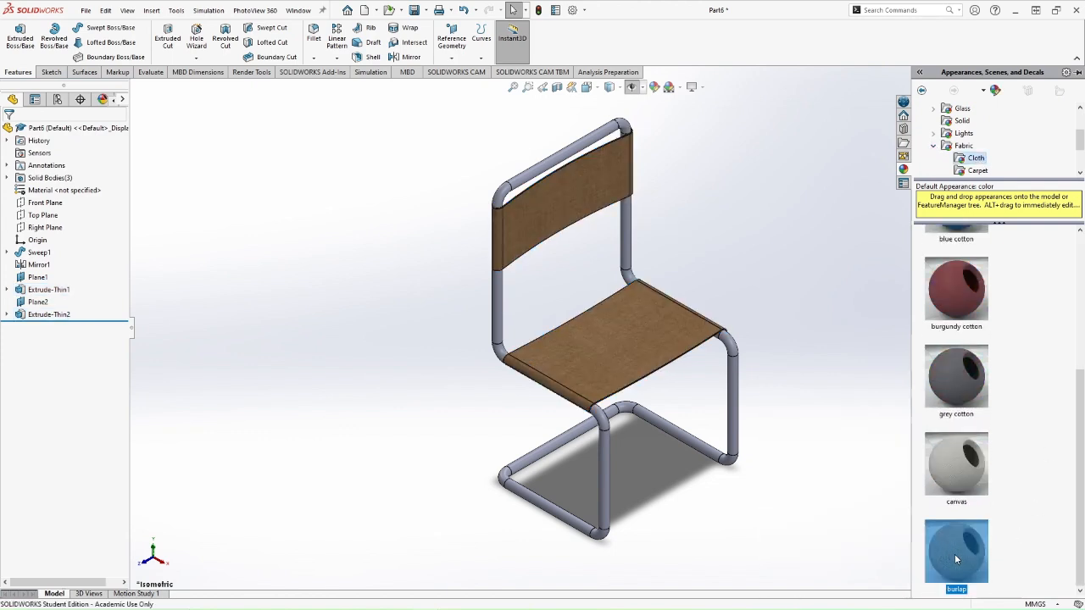
{"action": "left_click", "coordinate": [792, 260]}
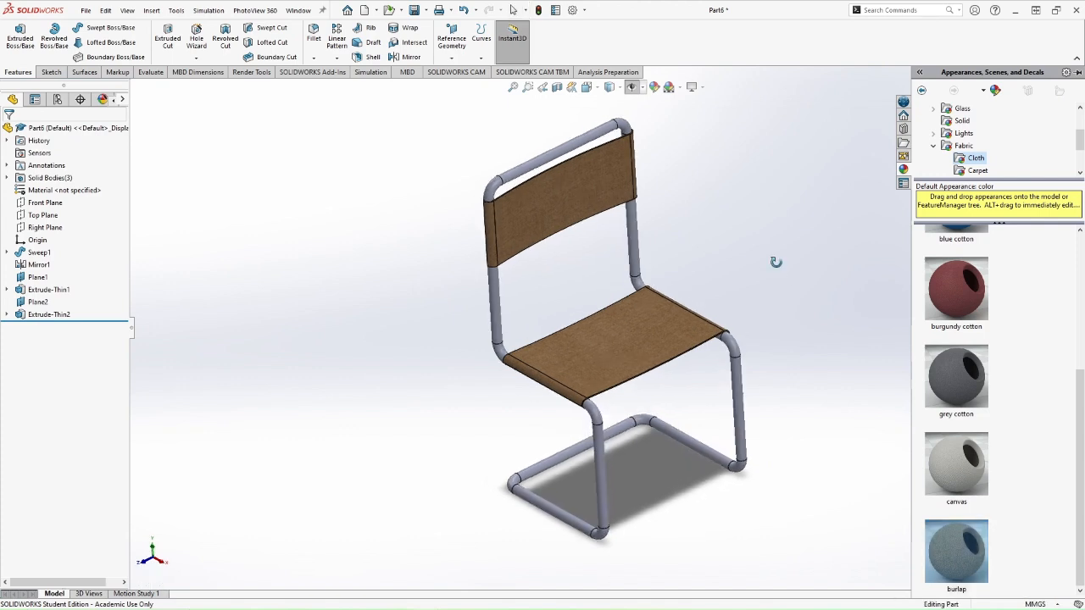
{"action": "left_click", "coordinate": [636, 237]}
Apply the chromium plate cast appearance to the swept tube frame and its mirrored half.
{"action": "left_click", "coordinate": [34, 252]}
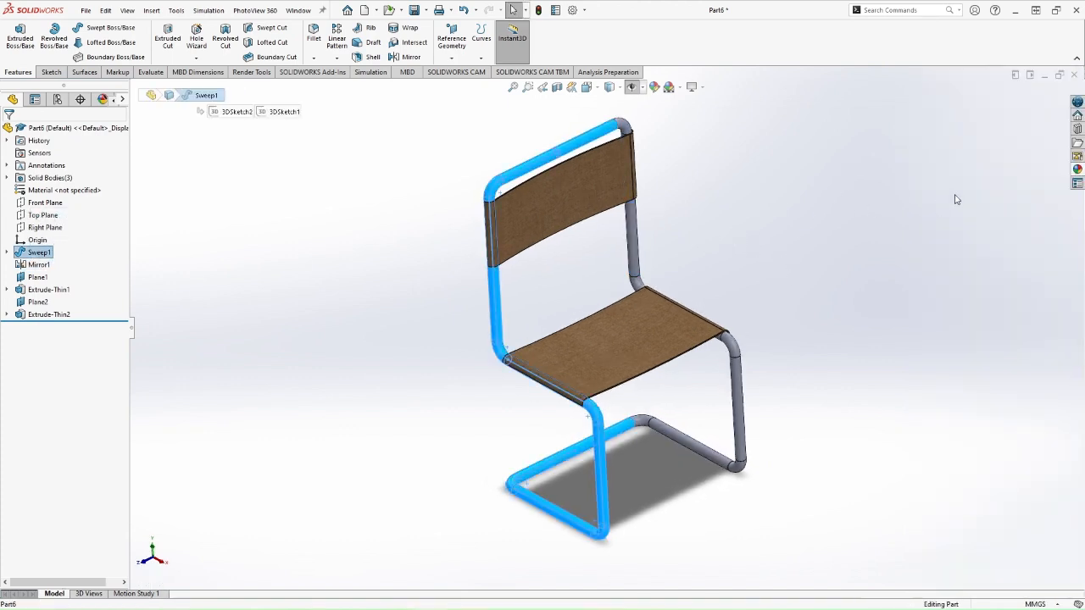
{"action": "left_click", "coordinate": [38, 265], "text": "ctrl"}
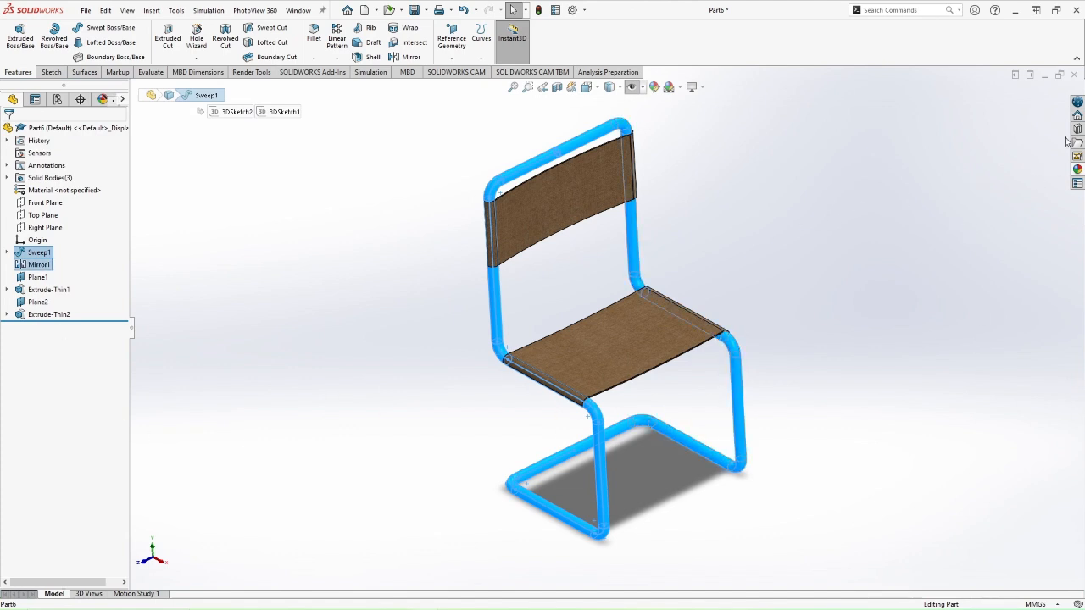
{"action": "left_click", "coordinate": [1078, 171]}
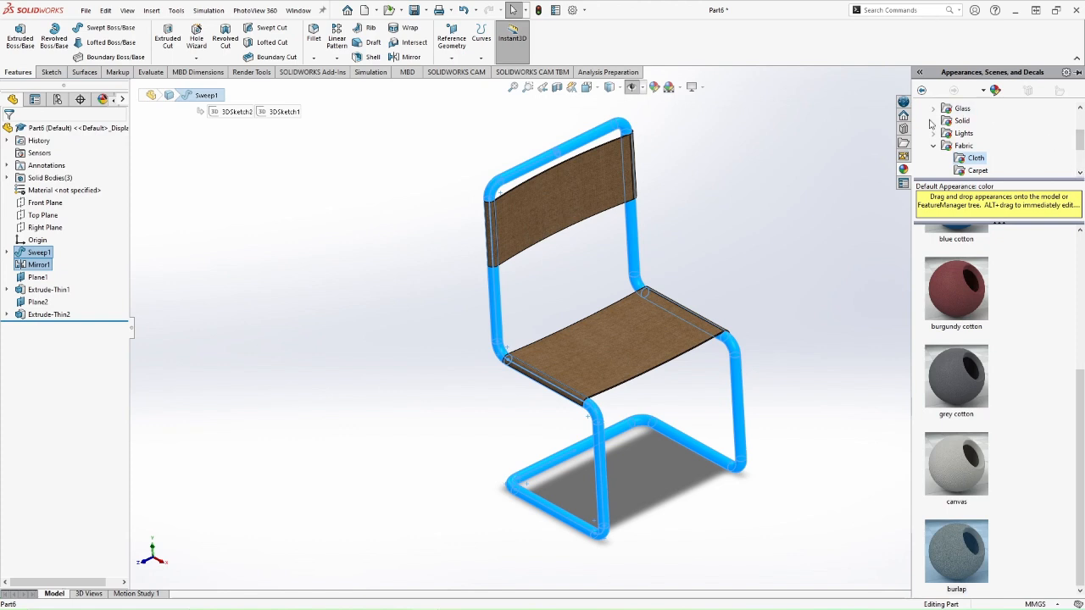
{"action": "scroll", "coordinate": [931, 124], "scroll_direction": "up", "scroll_amount": 2}
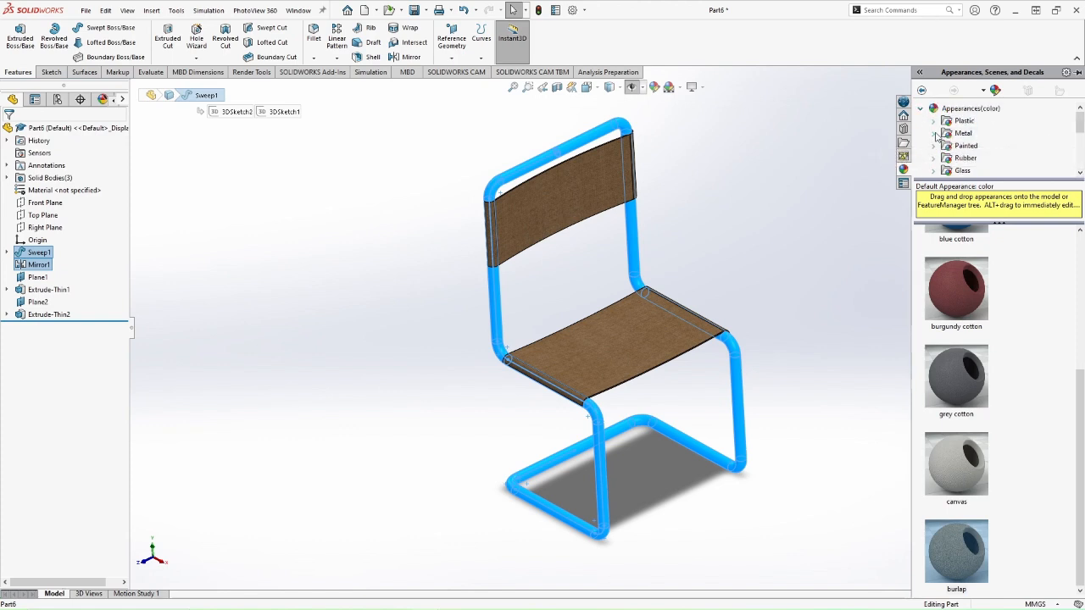
{"action": "left_click", "coordinate": [961, 133]}
{"action": "left_click", "coordinate": [936, 136]}
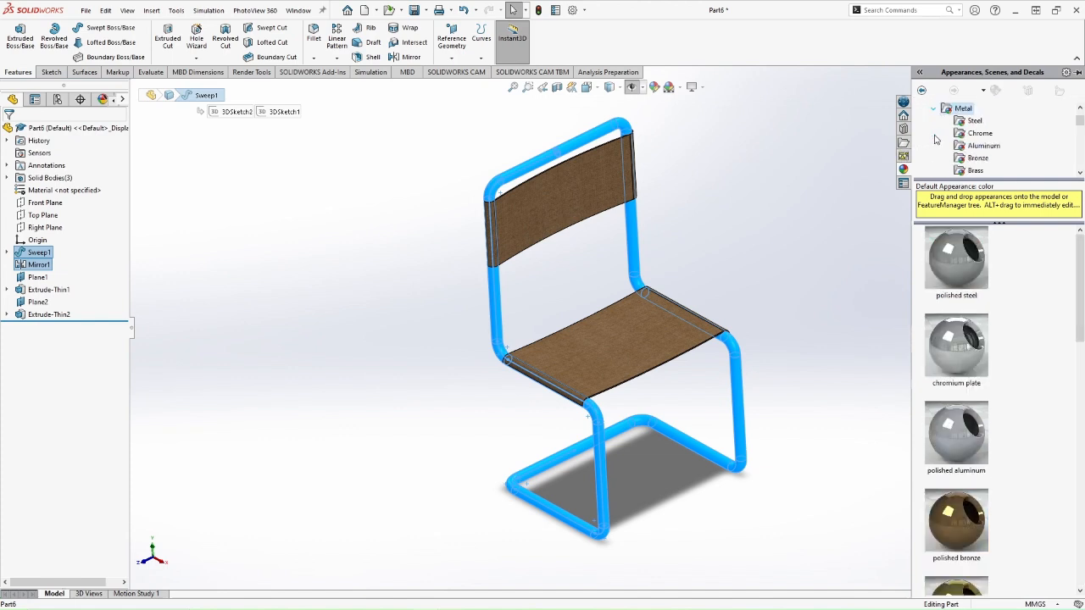
{"action": "left_click", "coordinate": [979, 135]}
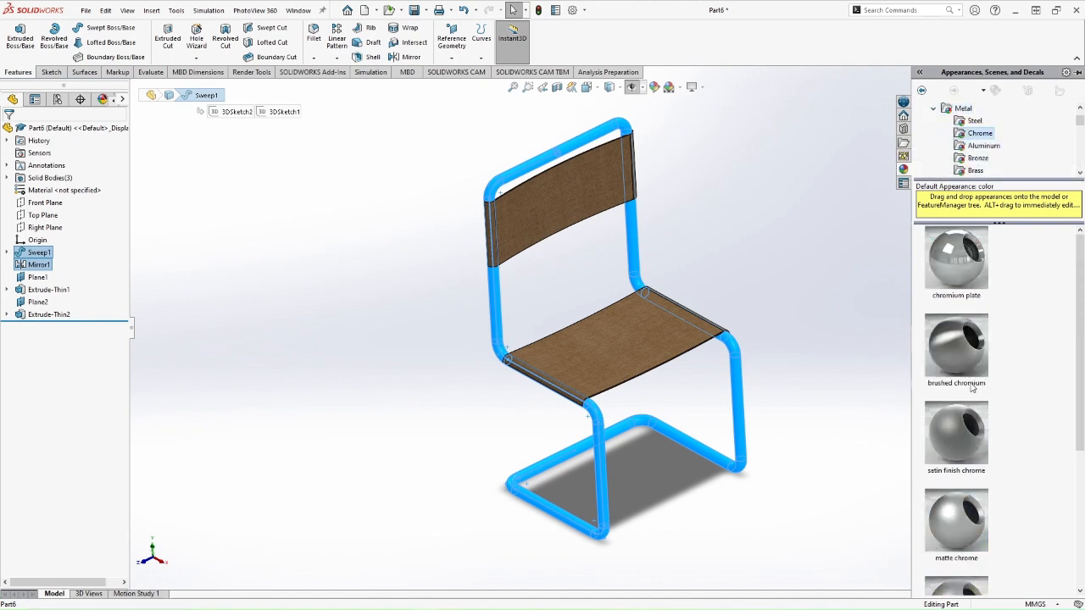
{"action": "scroll", "coordinate": [982, 439], "scroll_direction": "down", "scroll_amount": 3}
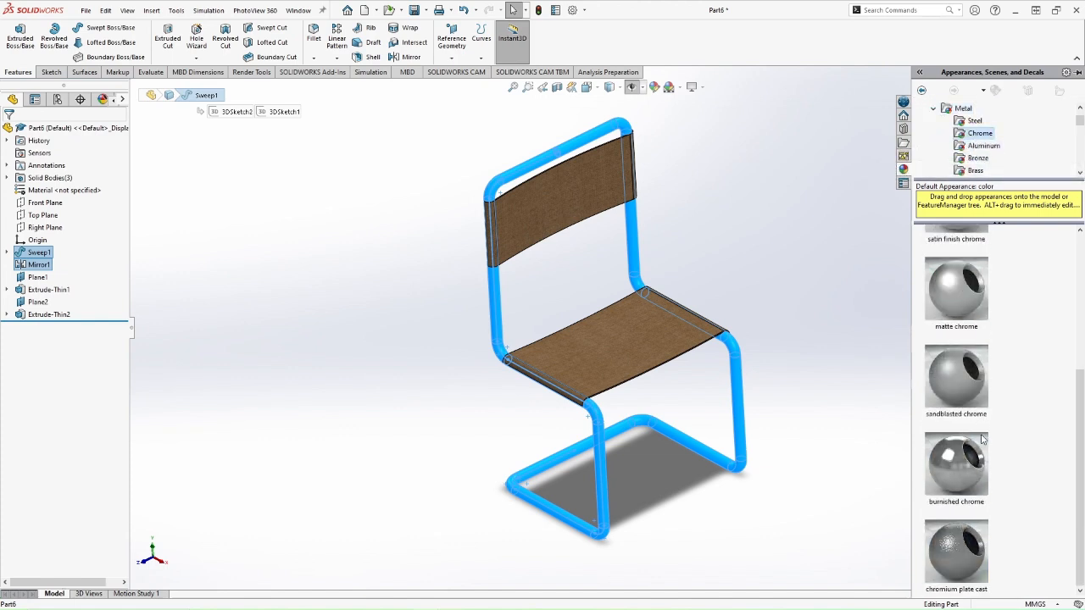
{"action": "left_click", "coordinate": [947, 548]}
{"action": "middle_click_drag", "start_coordinate": [768, 230], "coordinate": [763, 206]}
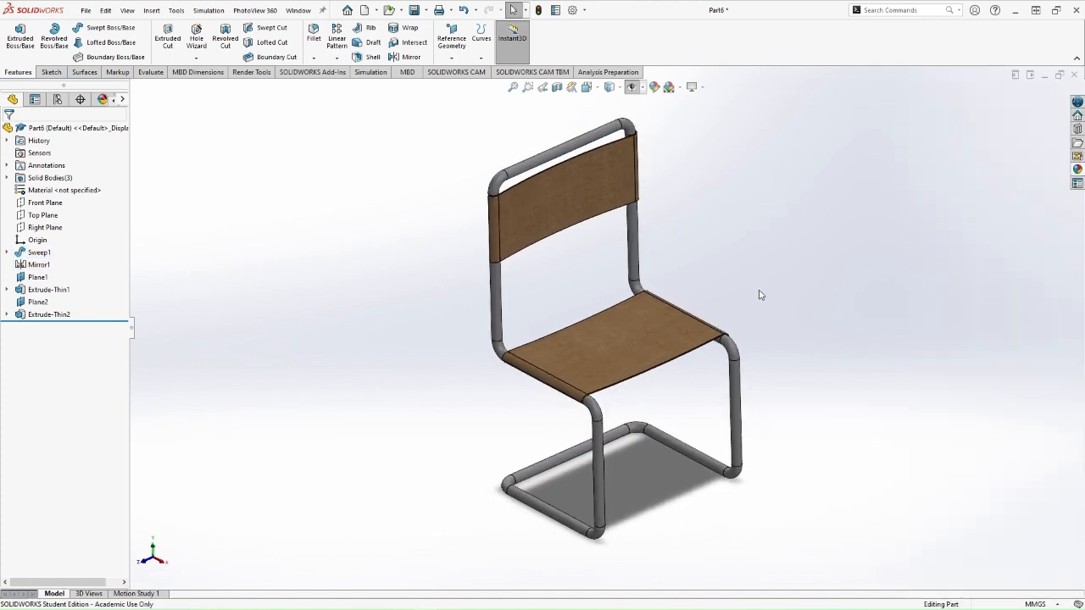